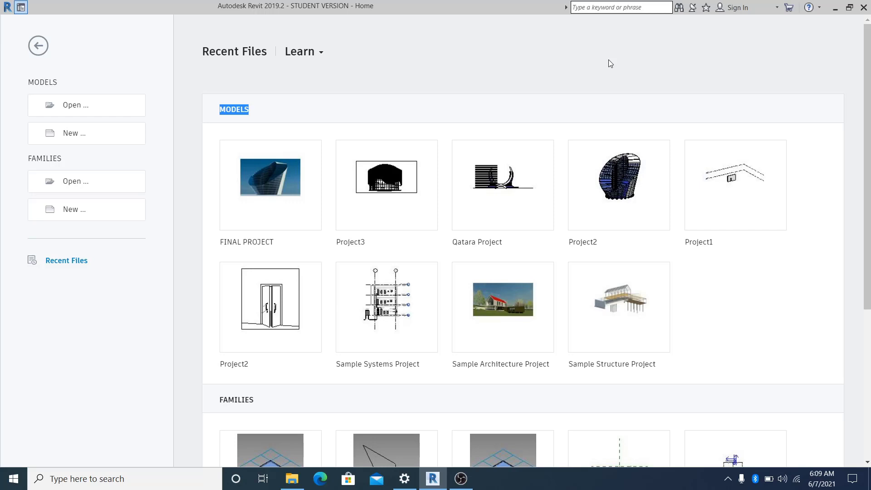
Create a new project from the DefaultMetric template.
left_click(609, 60)
left_click(66, 136)
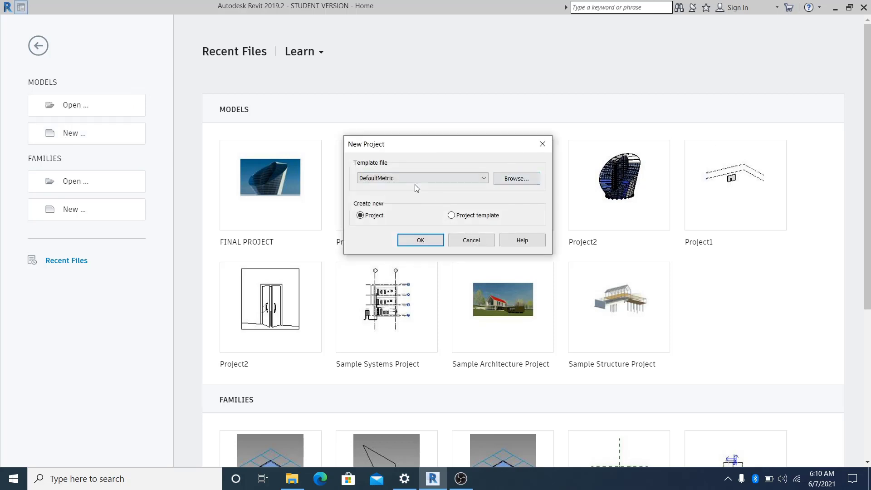
left_click(430, 239)
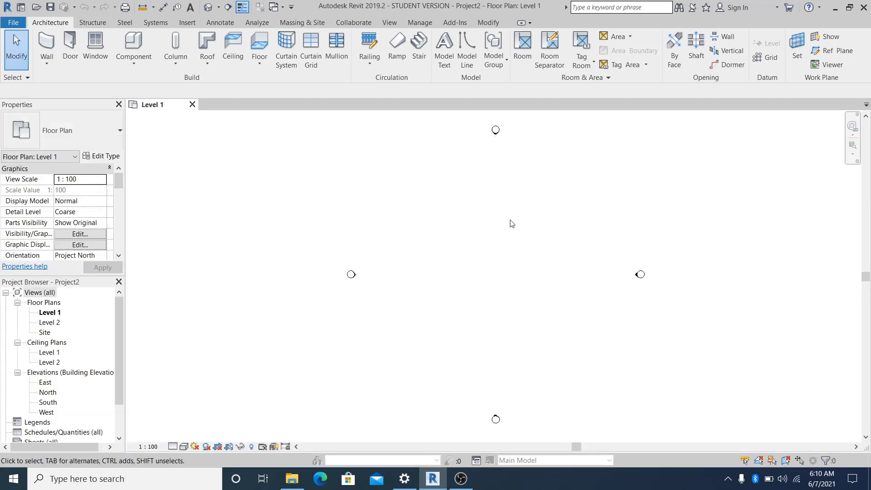
Draw a horizontal reference plane below the elevation markers and name it 1.
middle_click_drag(511, 224, 482, 223)
scroll(395, 212, "up", 2)
middle_click_drag(386, 209, 360, 206)
middle_click_drag(408, 189, 444, 185)
scroll(393, 191, "up", 1)
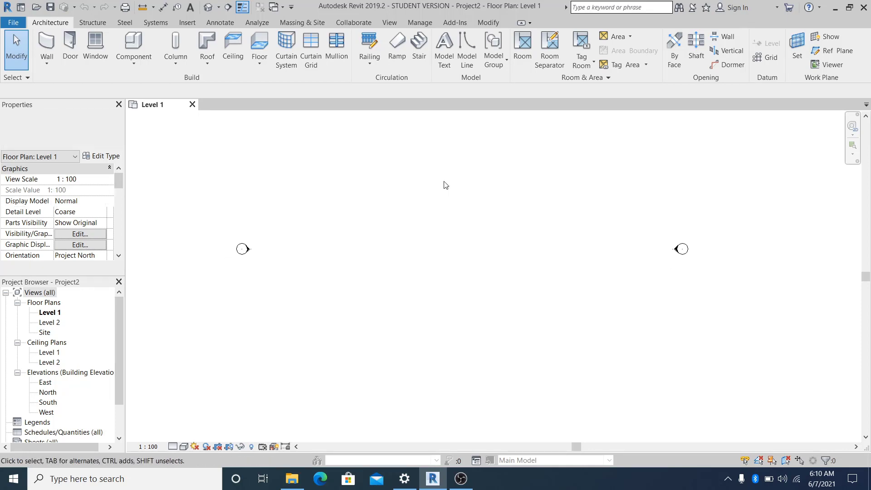
key("r")
key("p")
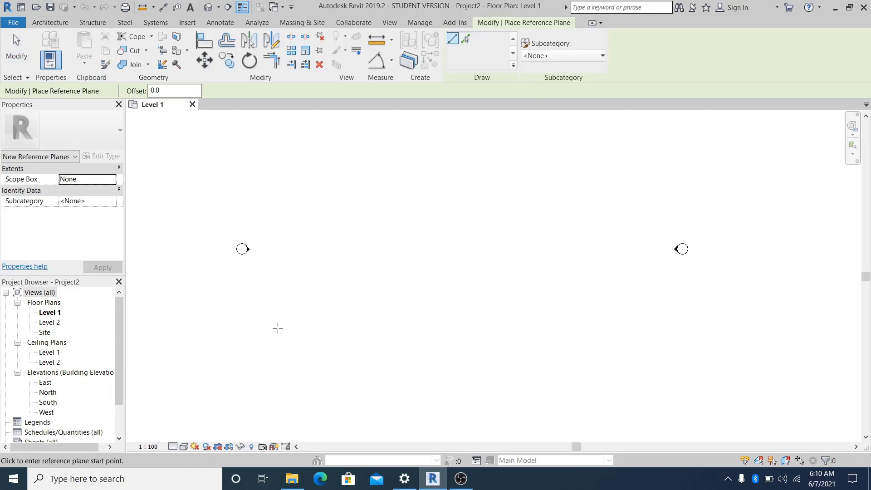
left_click(242, 327)
left_click(710, 327)
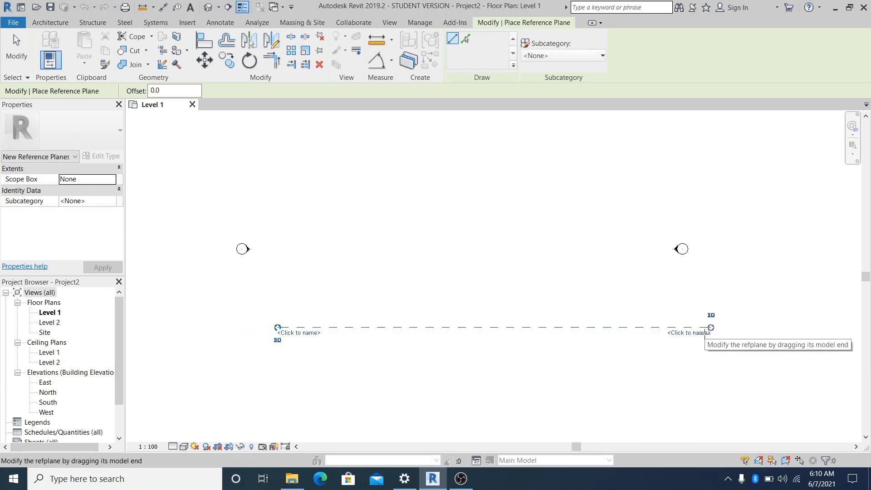
left_click(702, 336)
type("1")
key("Return")
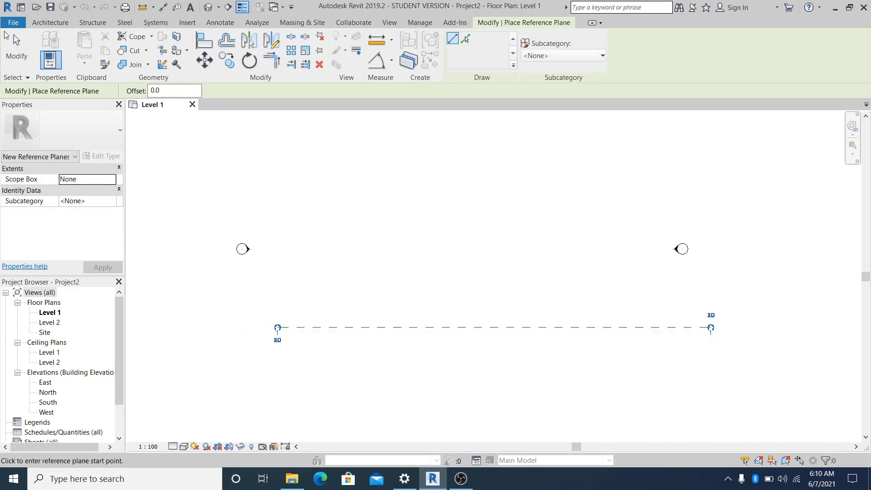
key("Escape")
key("Escape")
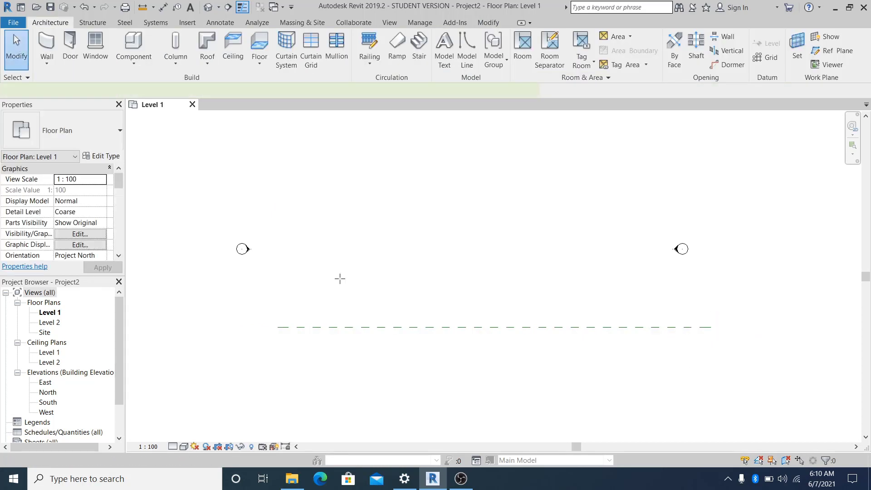
Draw a horizontal reference plane through the elevation markers and name it 2.
key("r")
key("p")
left_click(278, 246)
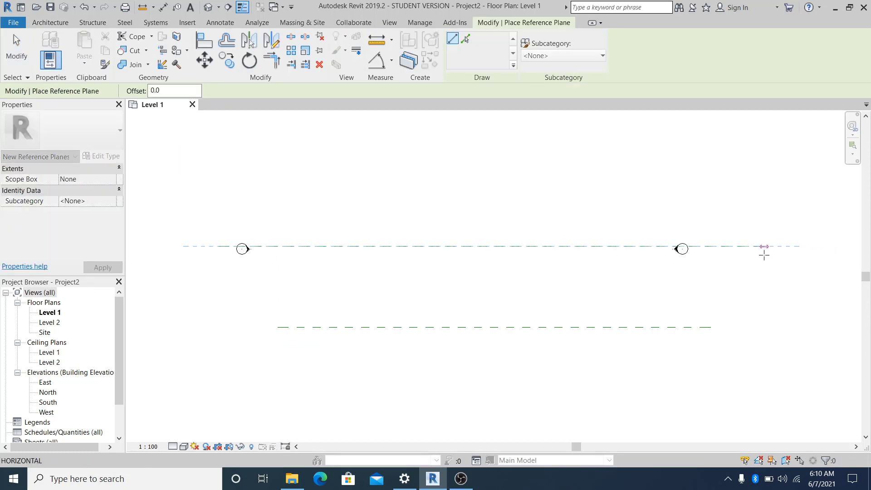
left_click(749, 248)
left_click(729, 252)
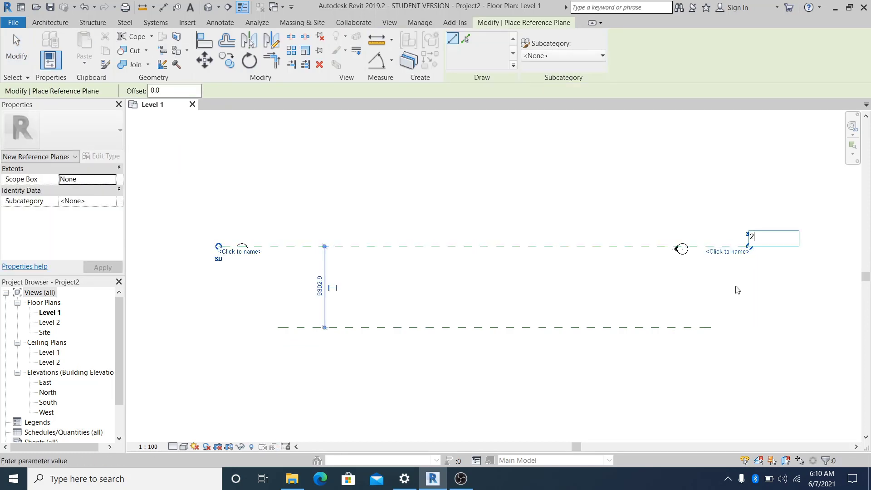
type("2")
key("Return")
key("Escape")
key("Escape")
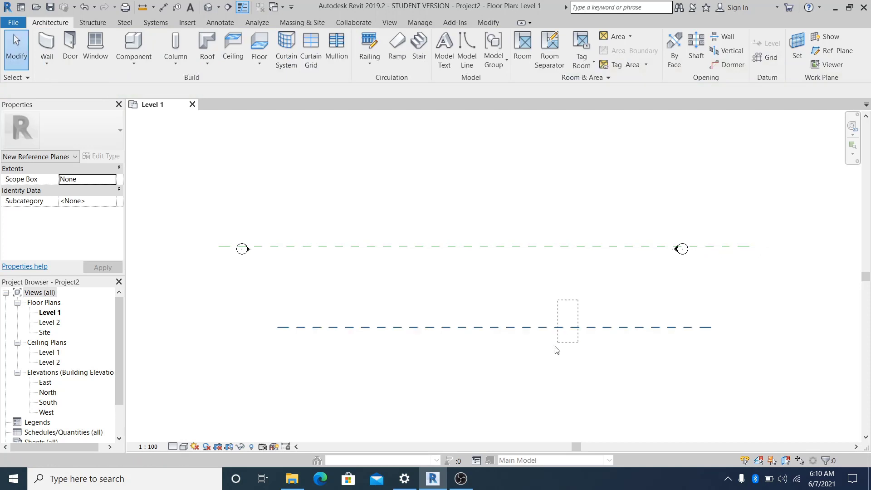
Mirror a copy of reference plane 1 about reference plane 2 to create a plane above it.
left_click(557, 350)
key("m")
key("m")
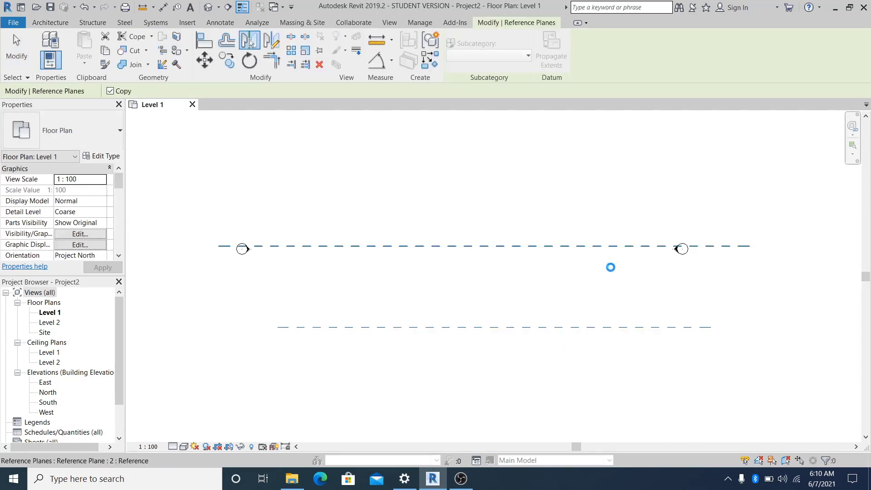
key("Escape")
middle_click_drag(571, 290, 568, 298)
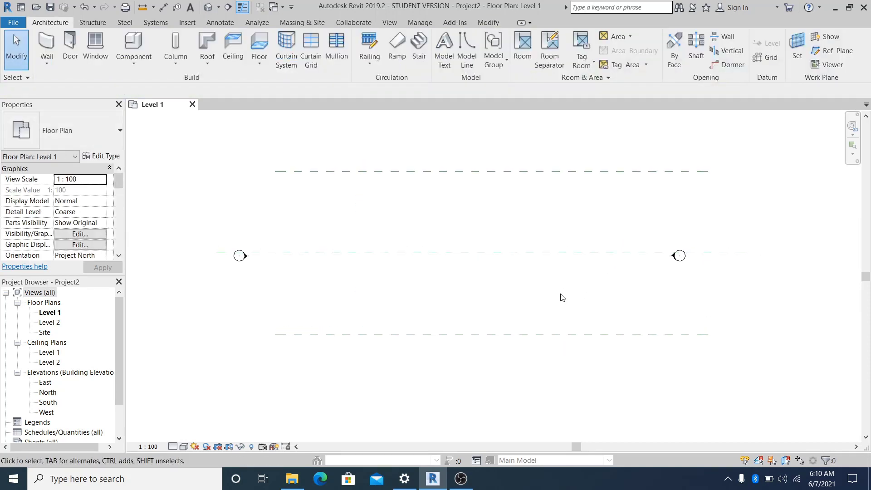
Draw a vertical reference plane crossing the middle of the three horizontal planes.
key("r")
key("p")
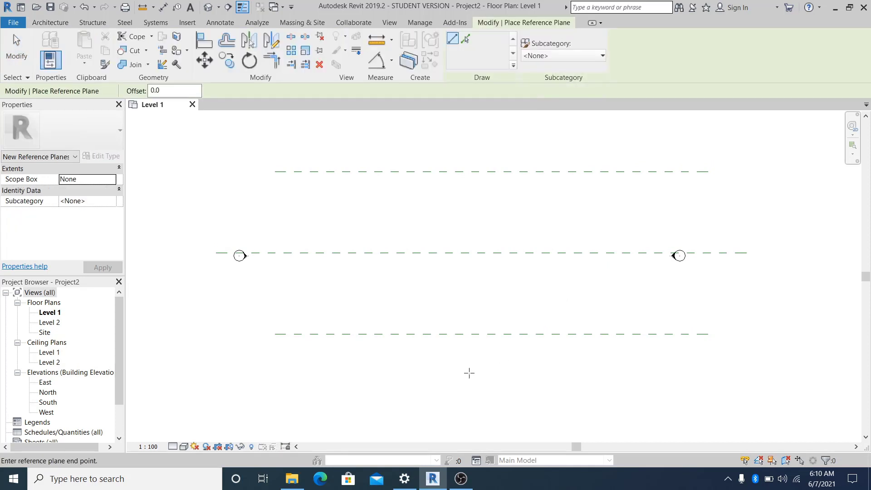
left_click(469, 119)
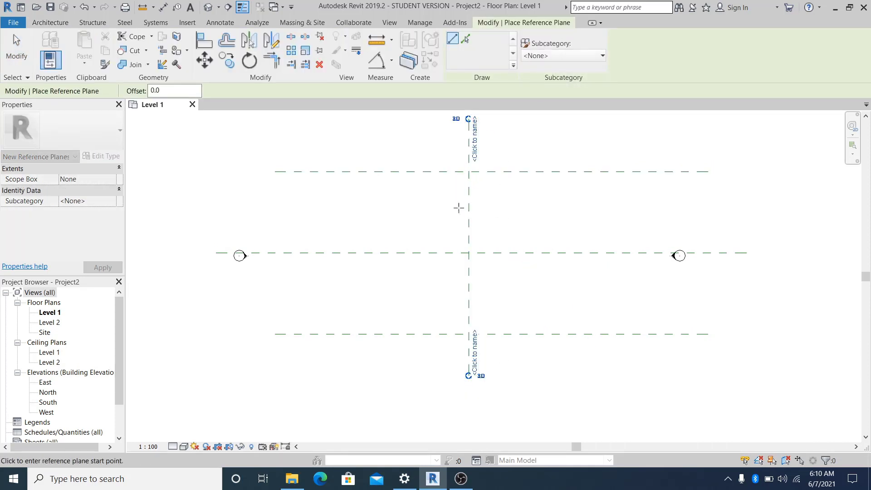
key("Escape")
key("Escape")
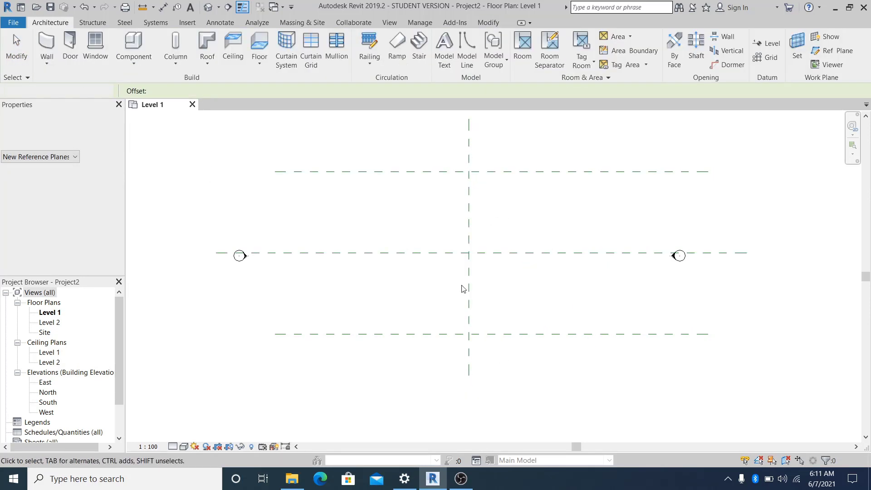
Pin the vertical reference plane and reference plane 2 in place.
middle_click_drag(481, 270, 481, 290)
middle_click_drag(573, 204, 577, 267)
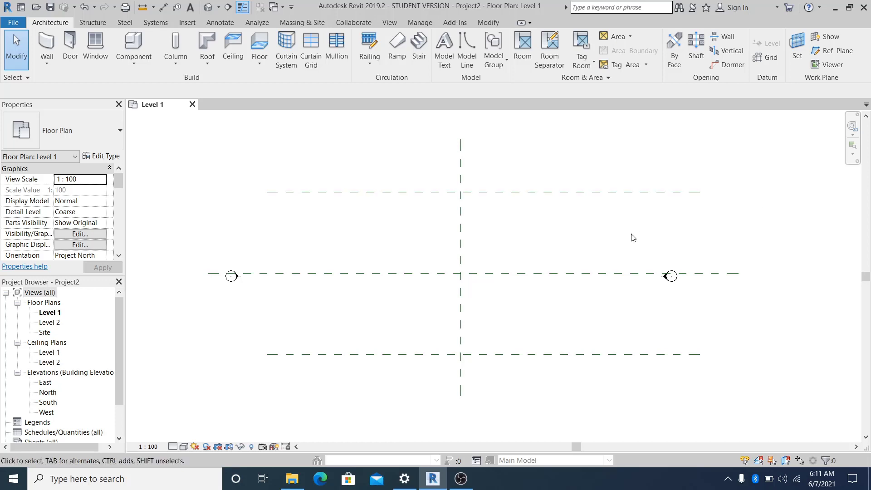
middle_click_drag(584, 253, 595, 218)
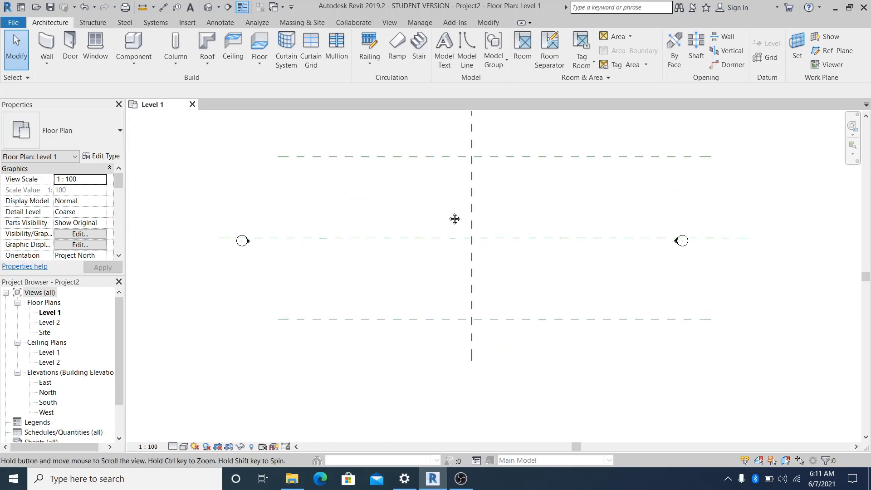
middle_click_drag(455, 218, 439, 218)
middle_click_drag(497, 210, 499, 235)
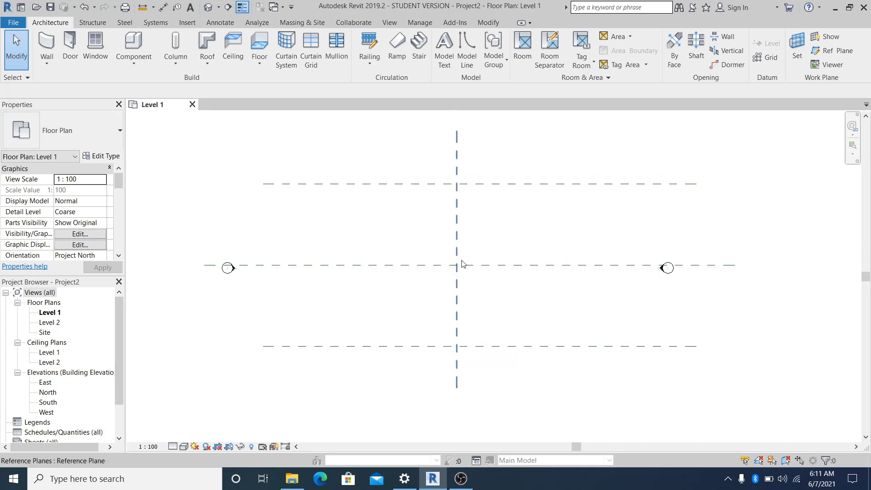
left_click_drag(493, 234, 412, 311)
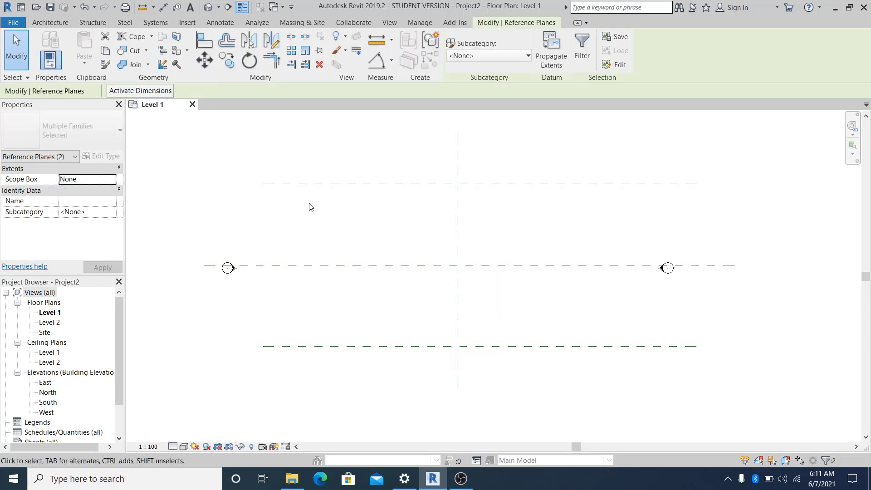
left_click(318, 51)
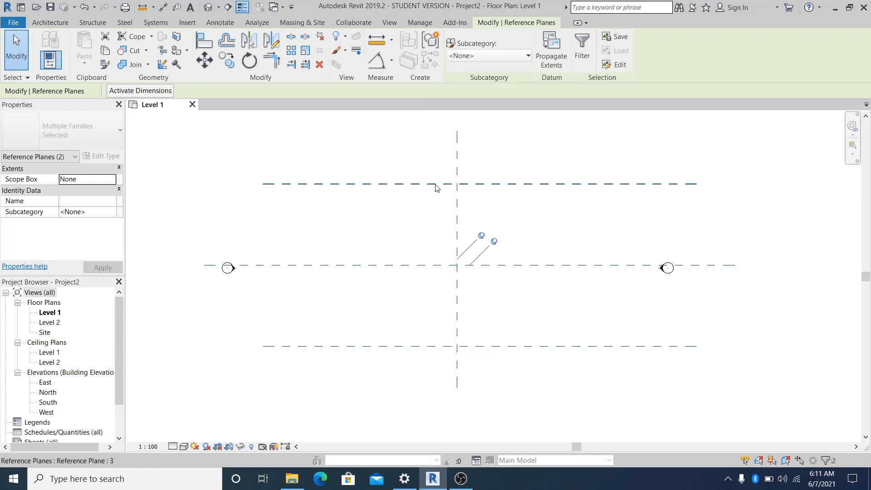
Set the distance between reference plane 1 and reference plane 2 to 4000 mm.
left_click(499, 207)
left_click(457, 200)
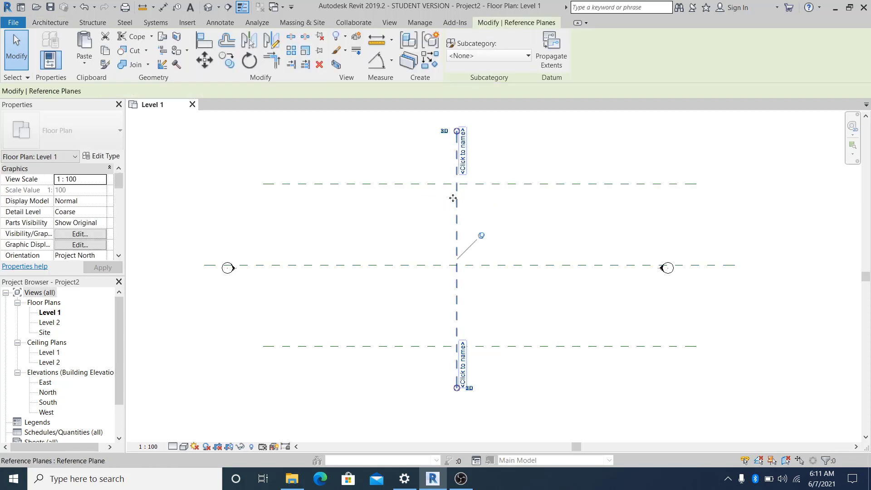
key("Escape")
left_click(515, 272)
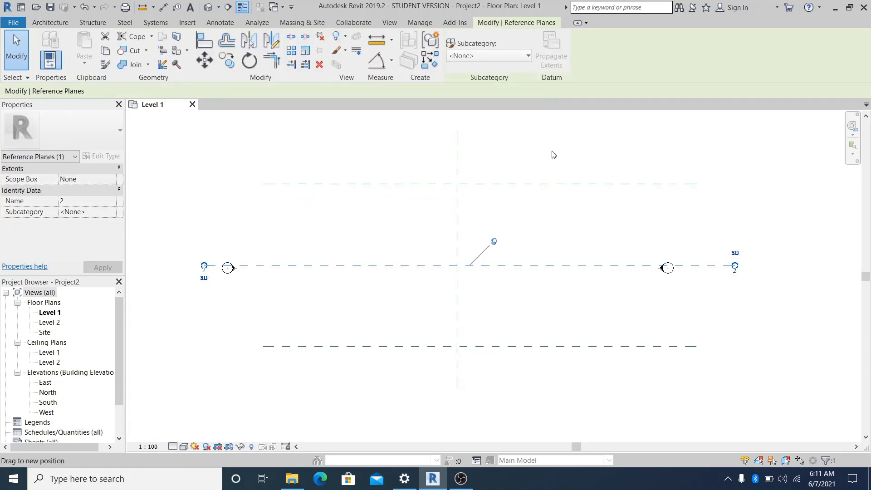
key("Escape")
middle_click_drag(554, 260, 514, 183)
middle_click_drag(495, 141, 500, 209)
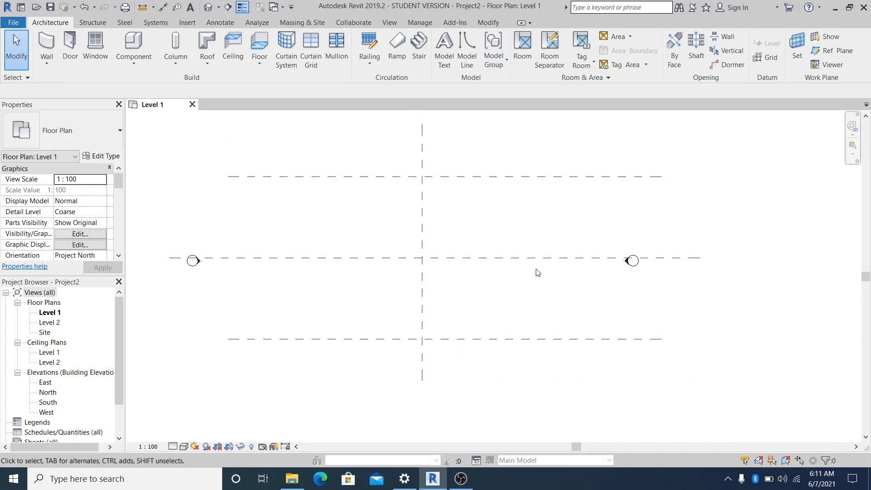
middle_click_drag(495, 284, 495, 281)
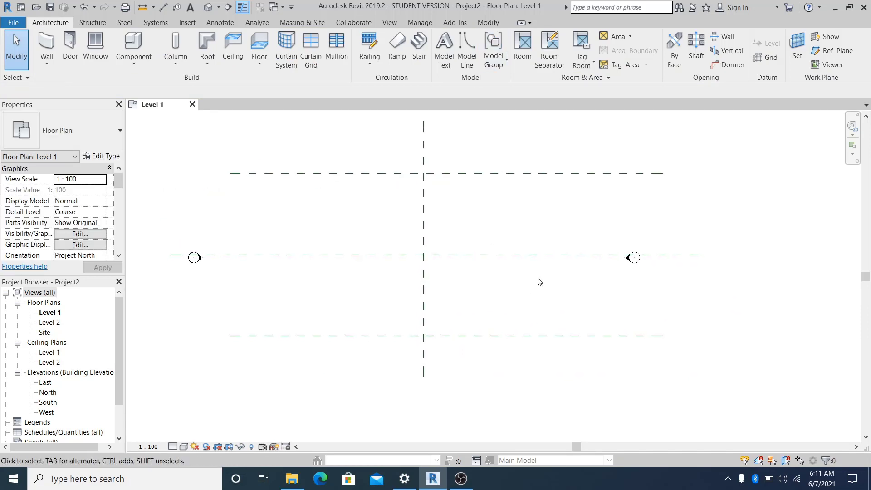
left_click(539, 335)
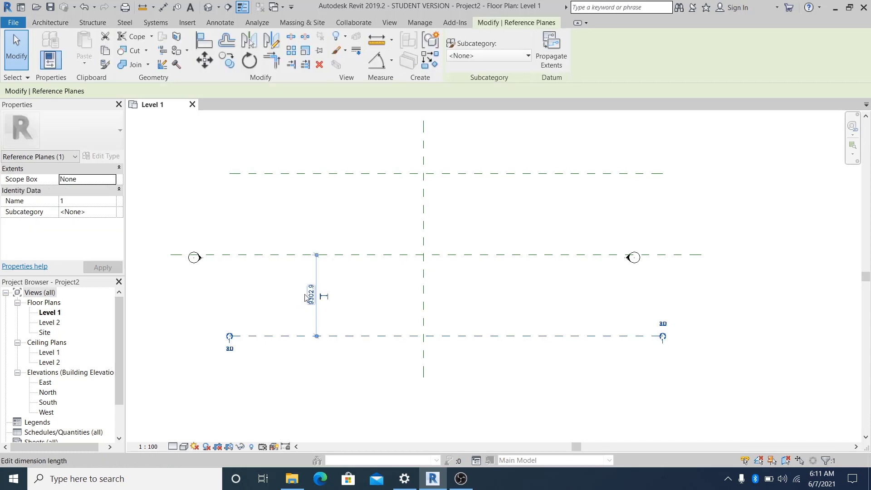
left_click(310, 293)
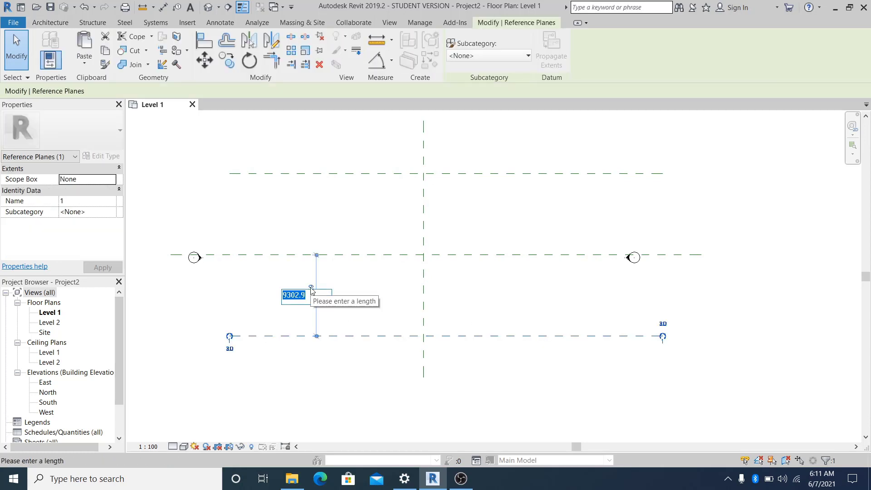
type("4000")
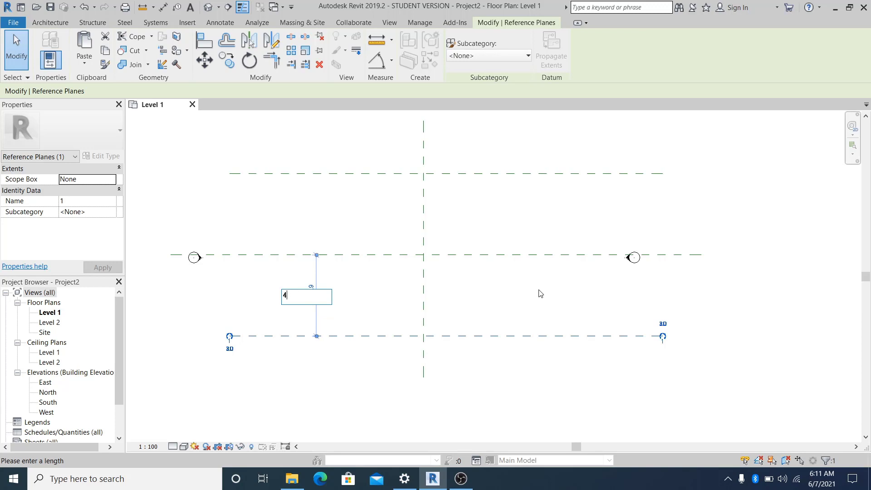
key("Return")
Set the distance between reference plane 3 and reference plane 2 to 4m.
left_click(527, 247)
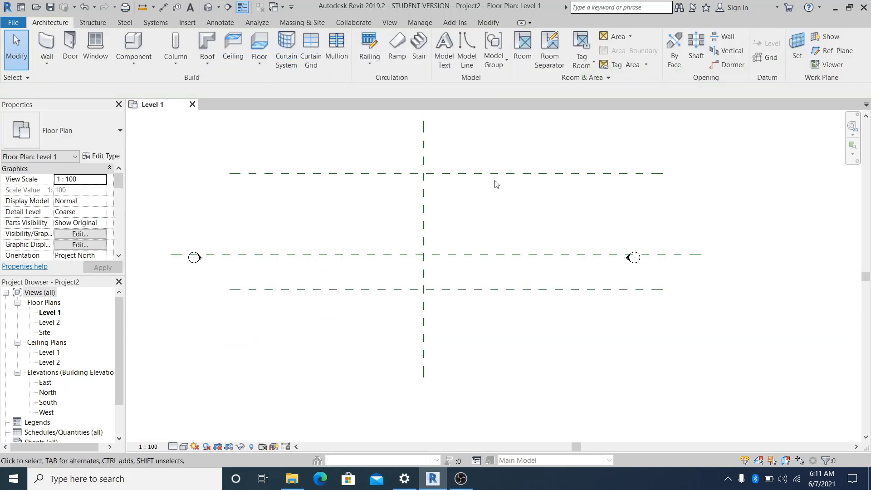
left_click(496, 174)
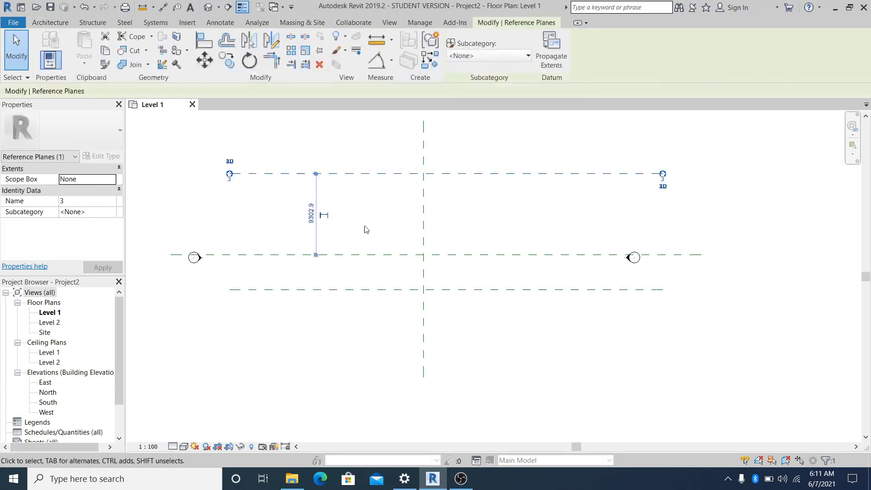
left_click(309, 216)
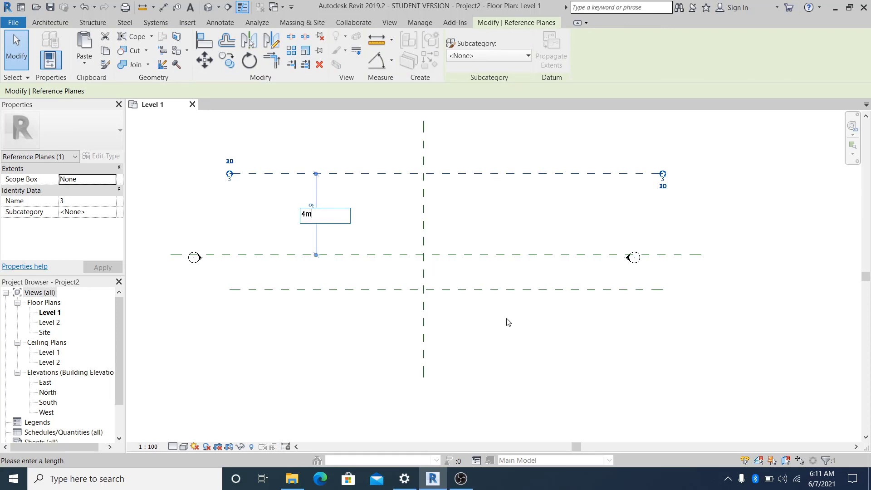
key("Return")
left_click(581, 365)
Open the South elevation view.
scroll(437, 329, "up", 1)
middle_click_drag(440, 330, 402, 346)
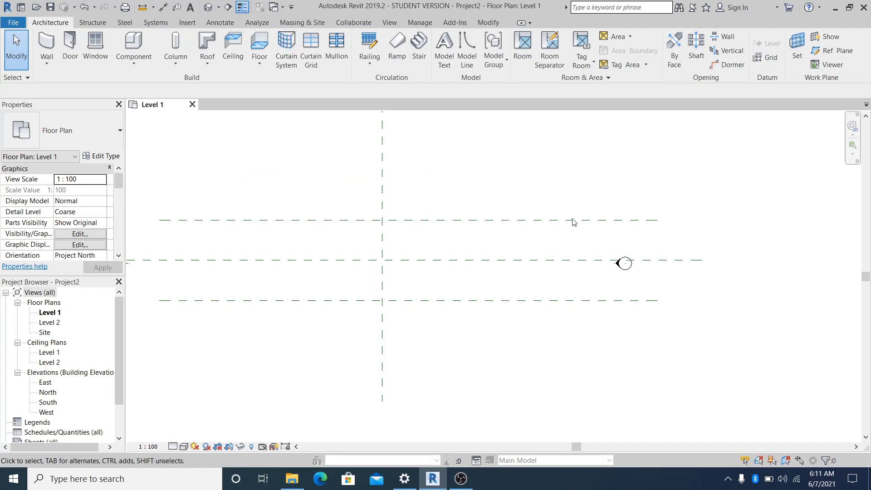
middle_click_drag(542, 239, 552, 241)
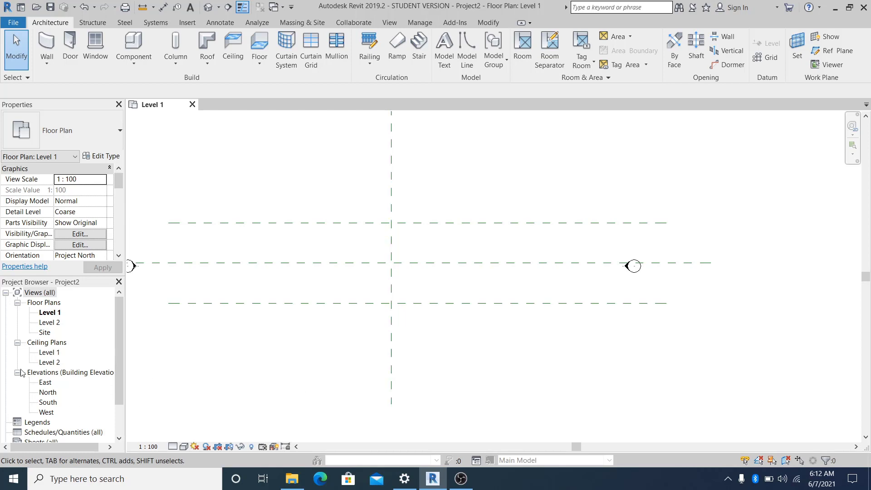
double_click(48, 402)
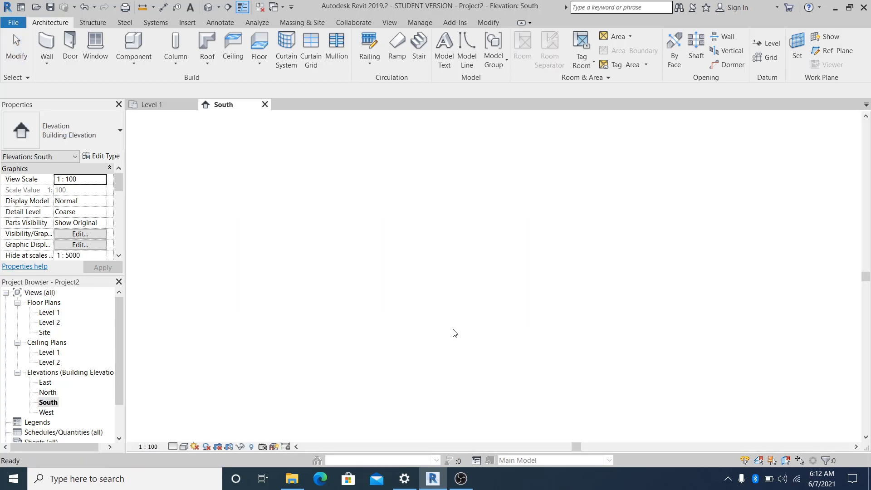
Create a new level by picking Level 2 with a 4 m offset above it.
right_click(399, 258)
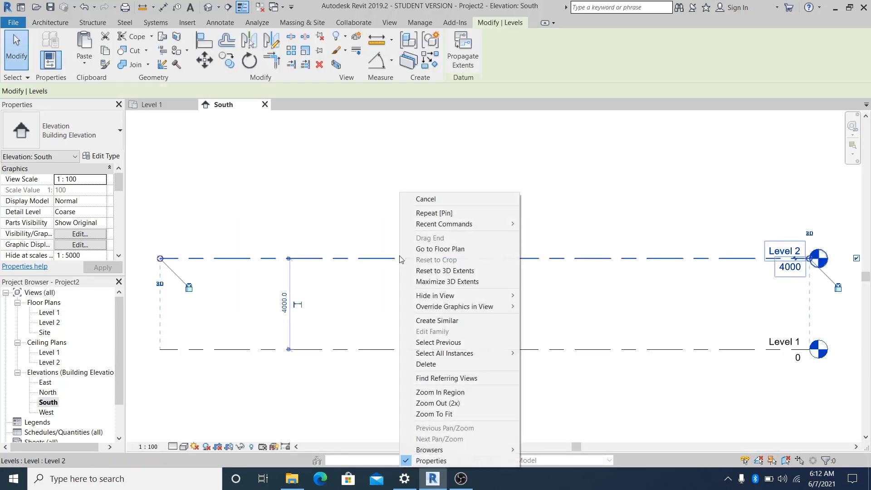
left_click(469, 324)
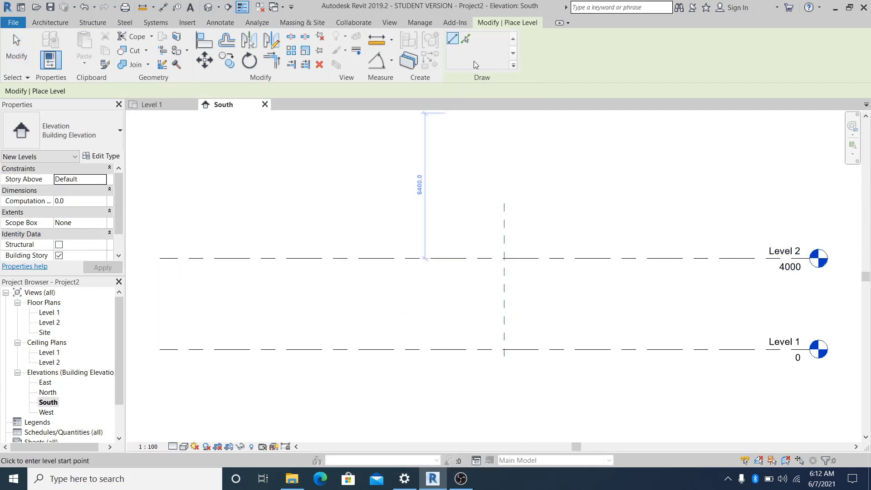
left_click(465, 39)
left_click_drag(275, 91, 195, 94)
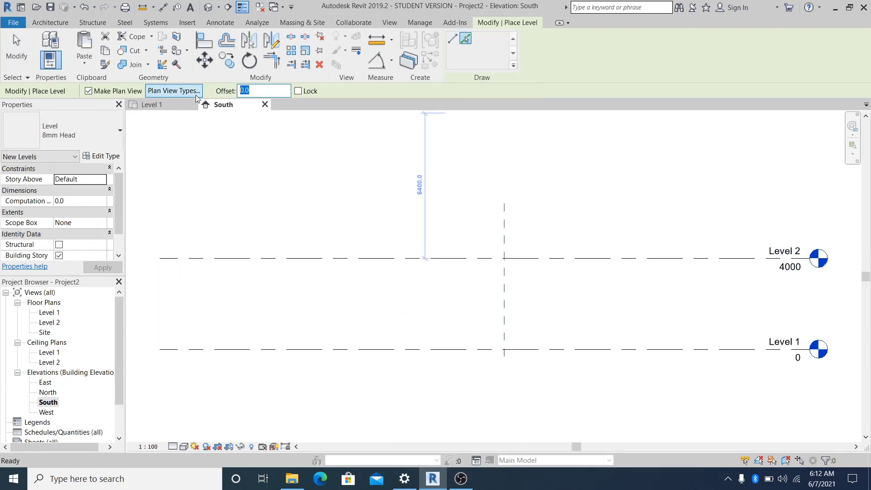
type("4m")
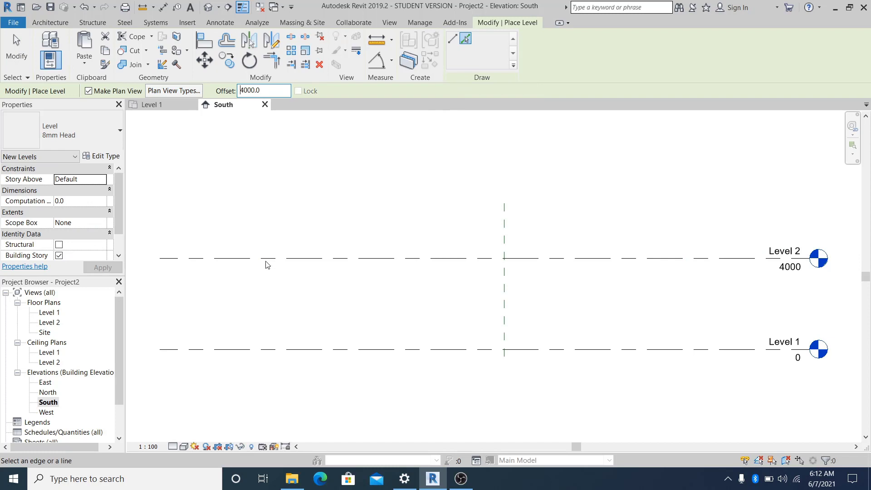
left_click(267, 260)
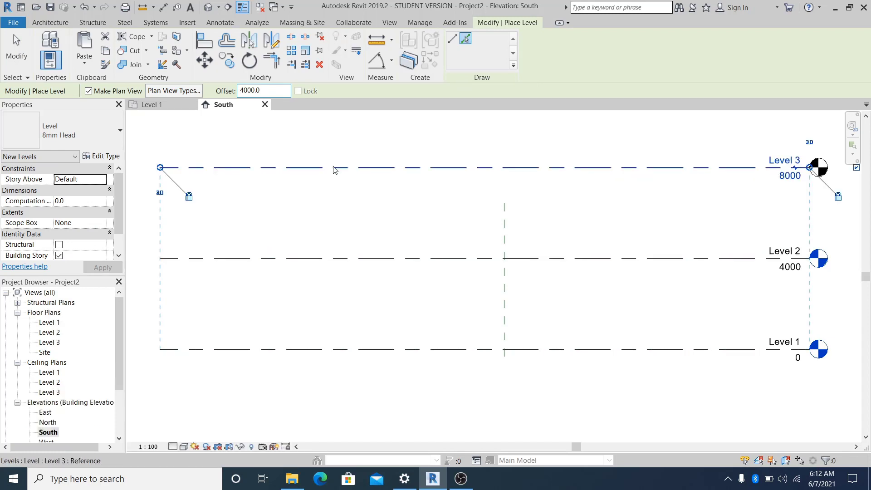
Add another level 4 m above Level 3 by picking it with the same offset.
middle_click_drag(333, 180, 618, 292)
left_click(318, 278)
key("Escape")
key("Escape")
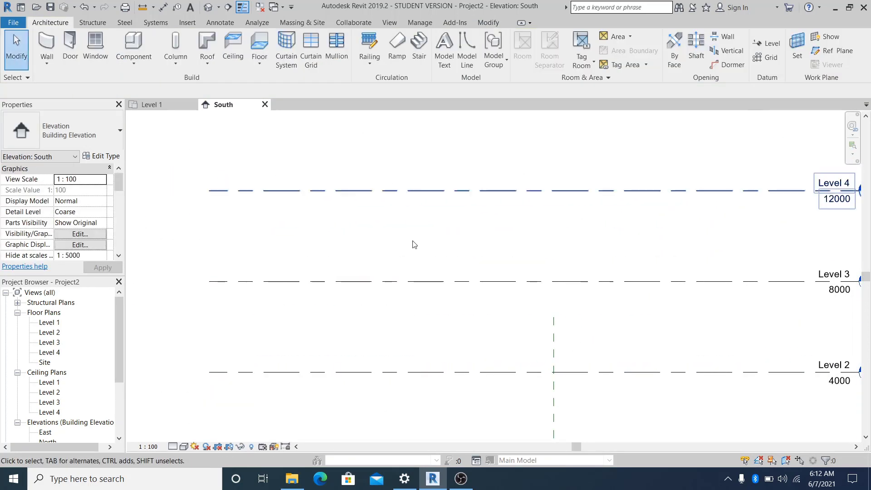
Start a new in-place mass, accepting the default name Mass 1.
middle_click_drag(436, 330, 352, 236)
middle_click_drag(382, 265, 423, 293)
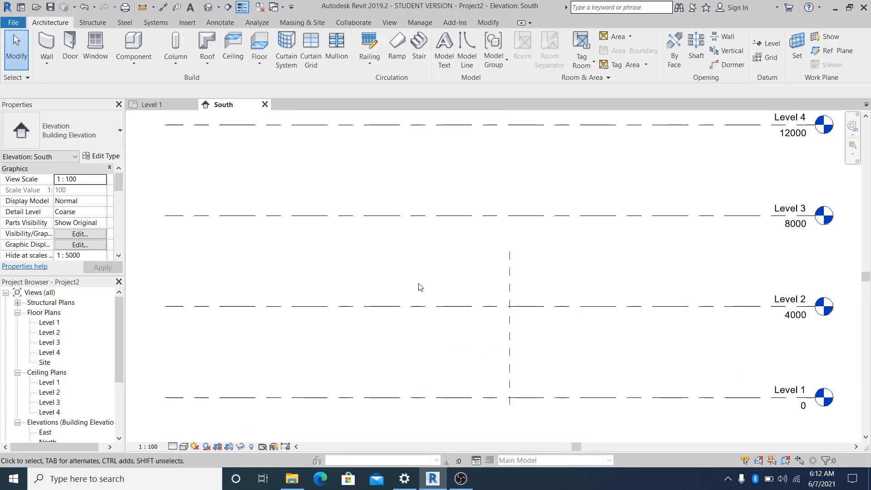
middle_click_drag(383, 277, 379, 257)
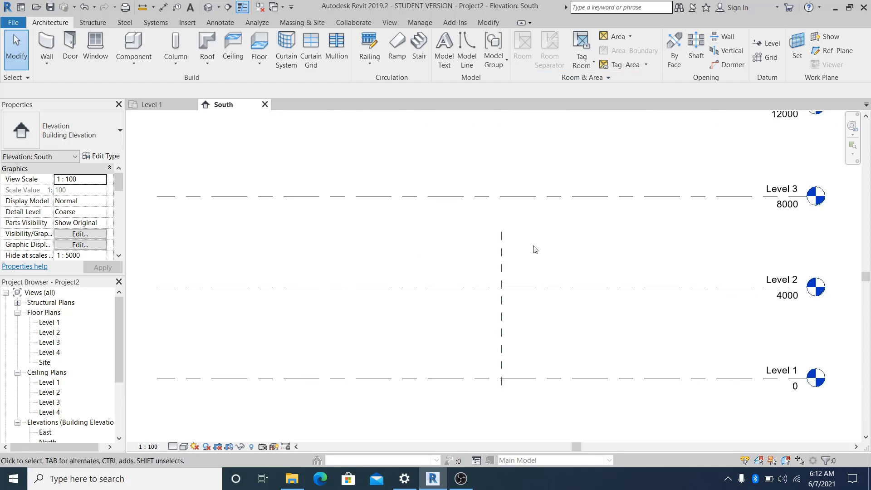
left_click(307, 22)
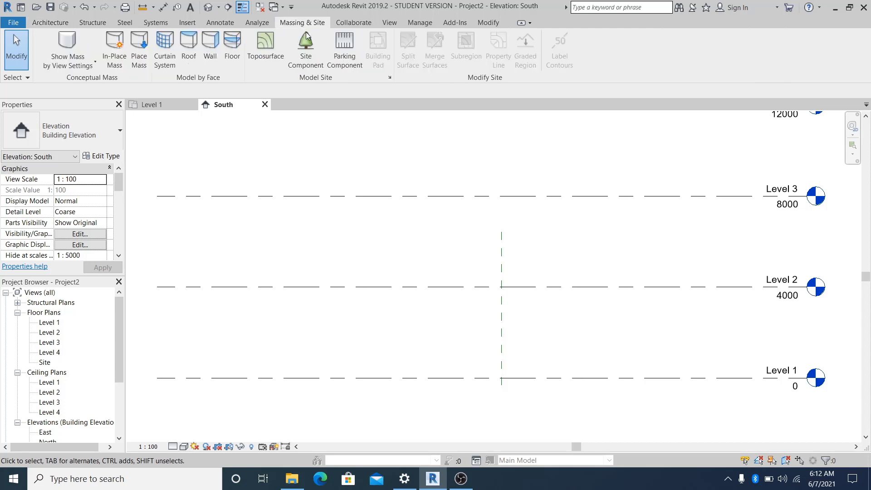
left_click(118, 50)
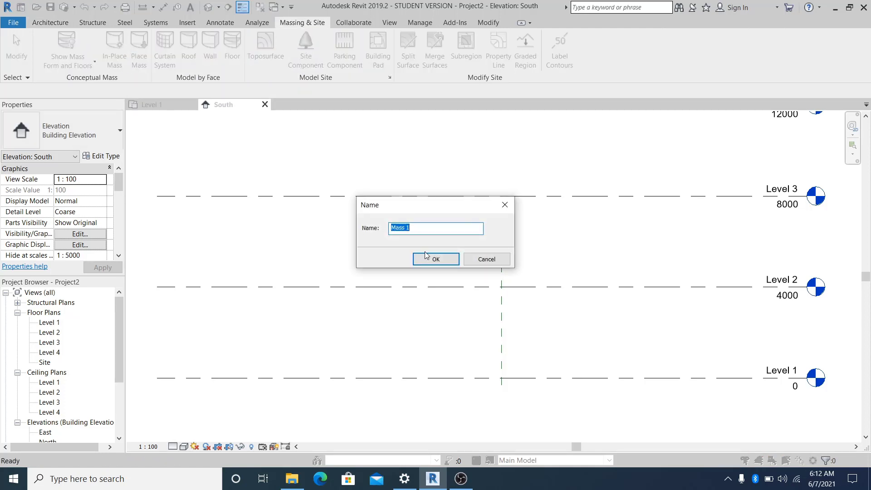
left_click(438, 259)
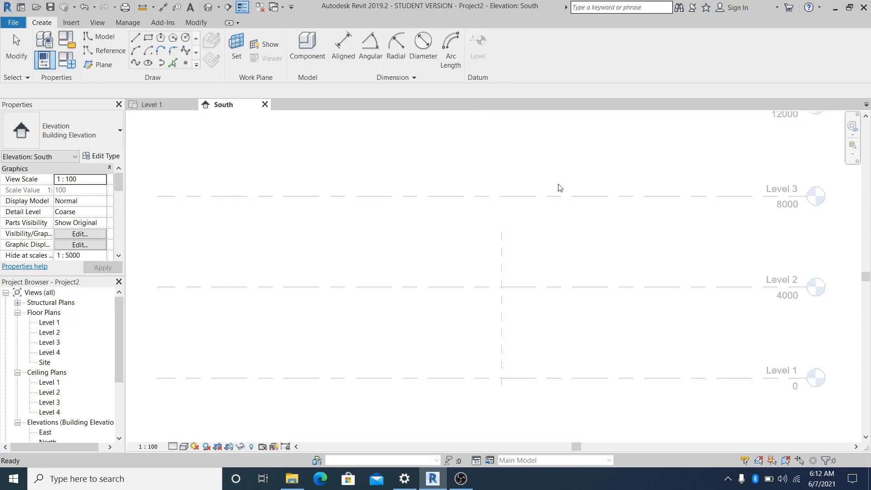
Set the work plane to Reference Plane : 1.
left_click(236, 55)
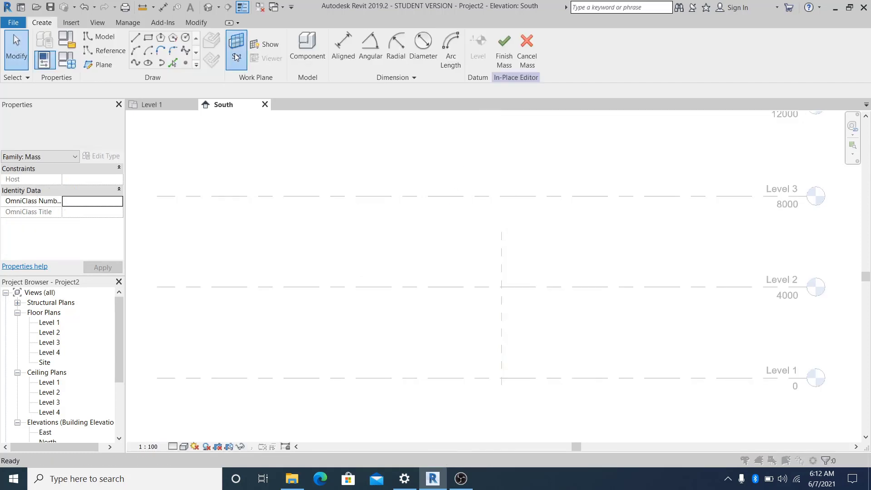
left_click(412, 232)
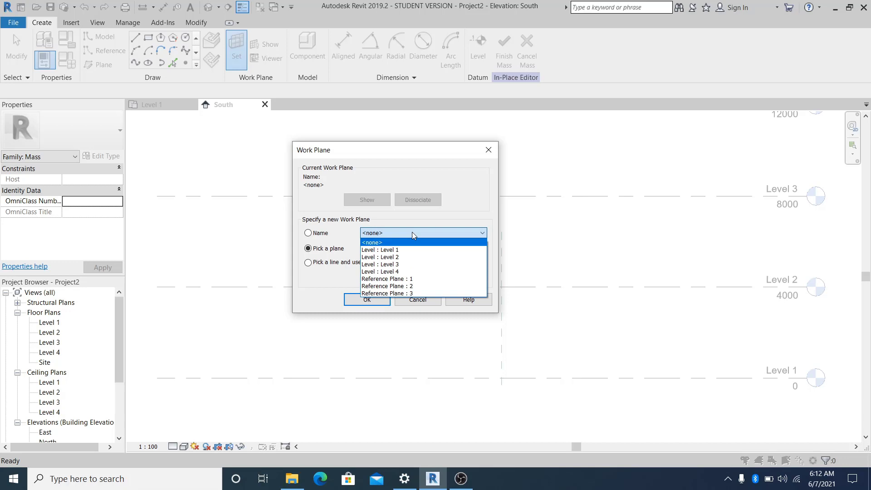
left_click(412, 279)
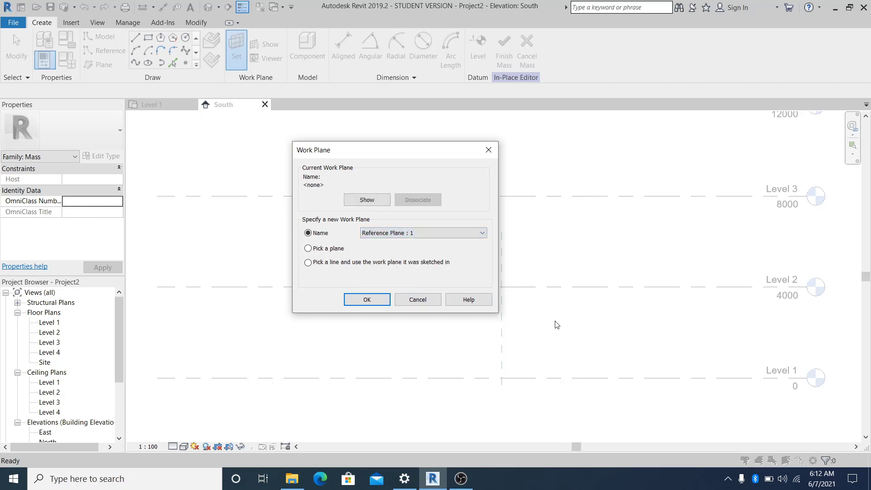
left_click(367, 300)
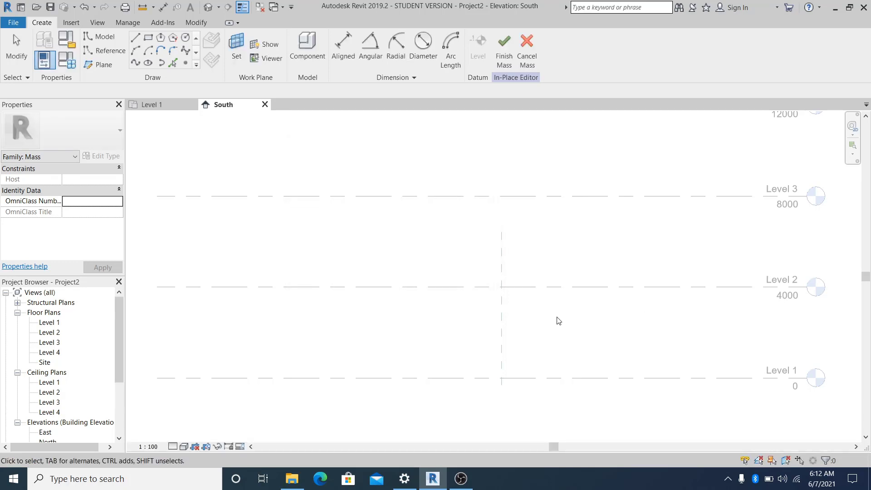
Draw a control-point spline rising from Level 2 on the left and flattening out along Level 4.
left_click(190, 52)
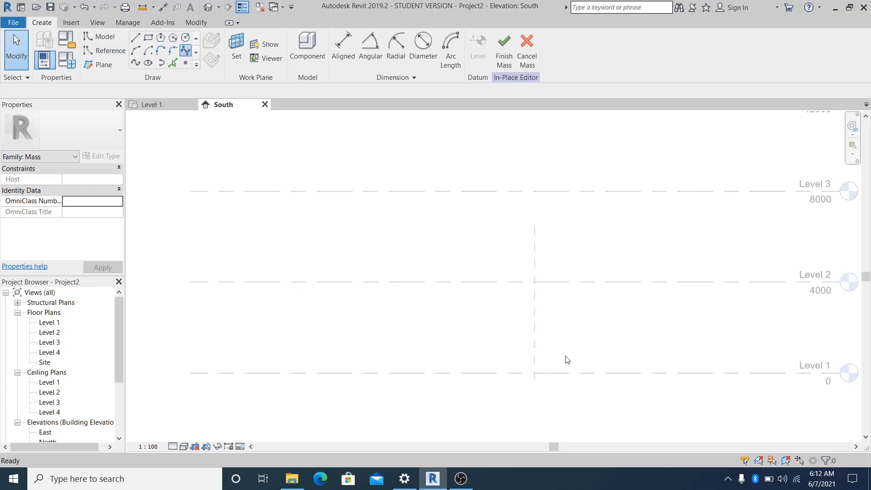
middle_click_drag(406, 290, 384, 319)
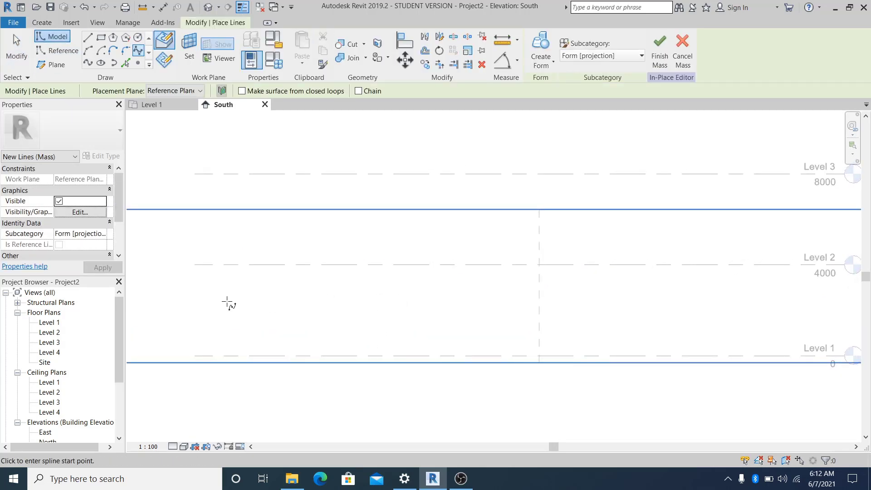
left_click(226, 264)
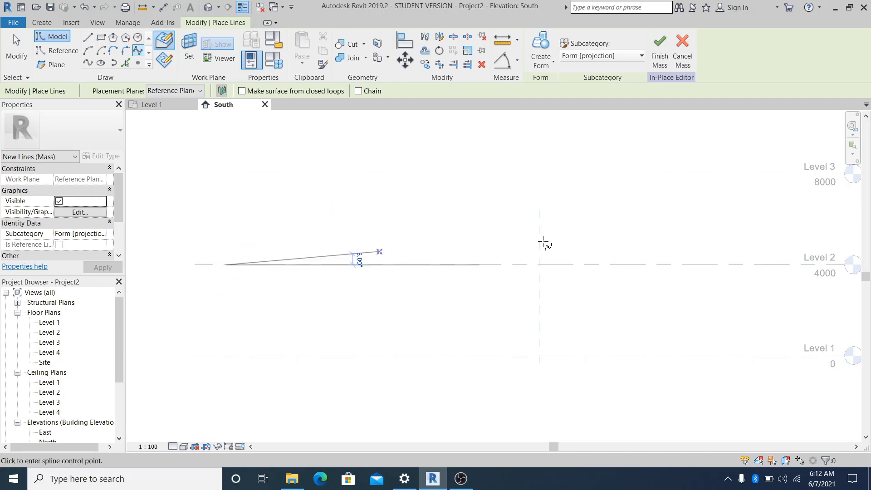
middle_click_drag(544, 243, 461, 368)
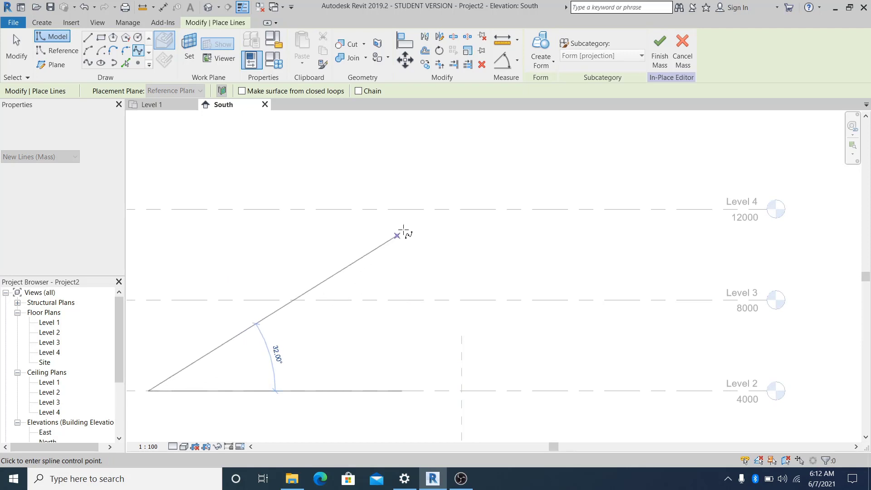
left_click(439, 209)
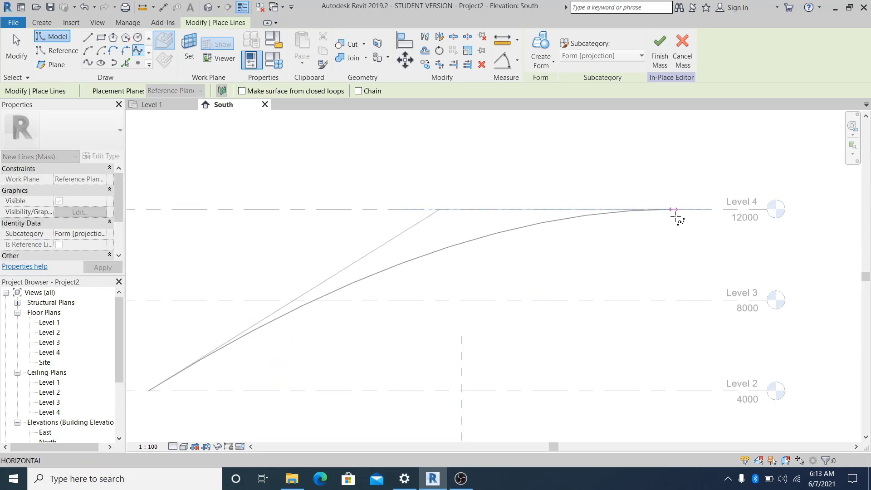
middle_click_drag(688, 222, 692, 200)
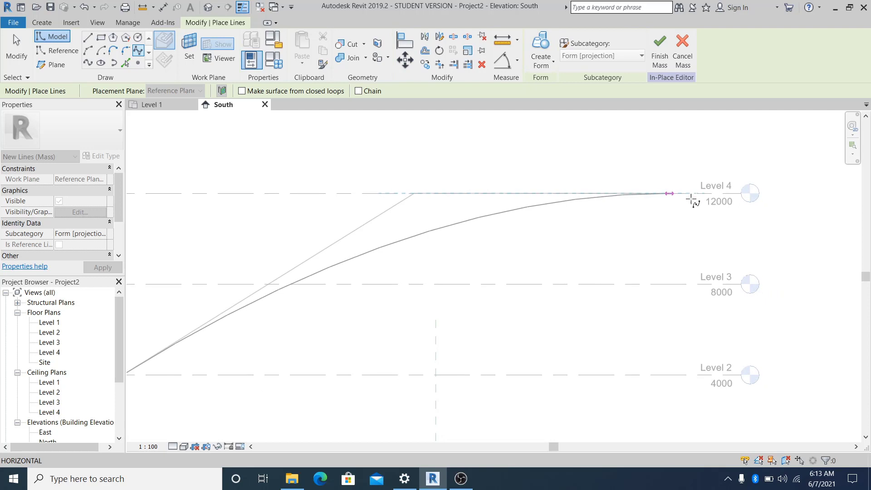
left_click(759, 195)
right_click(788, 176)
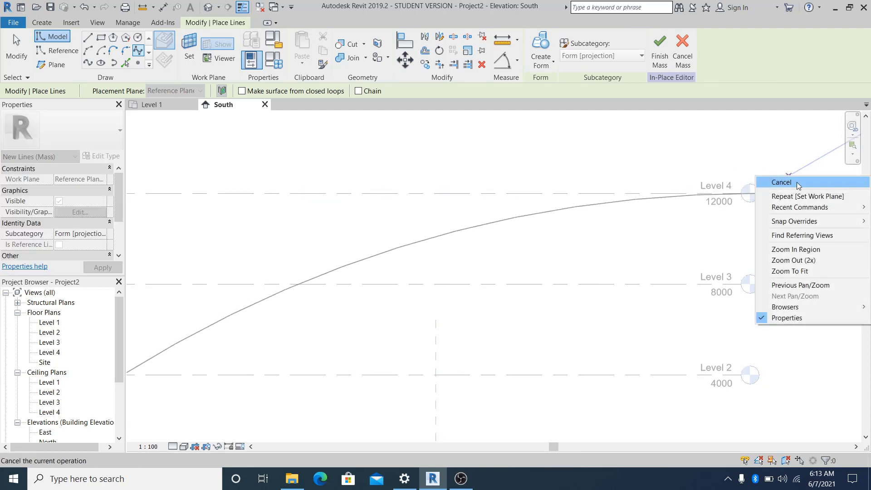
left_click(781, 183)
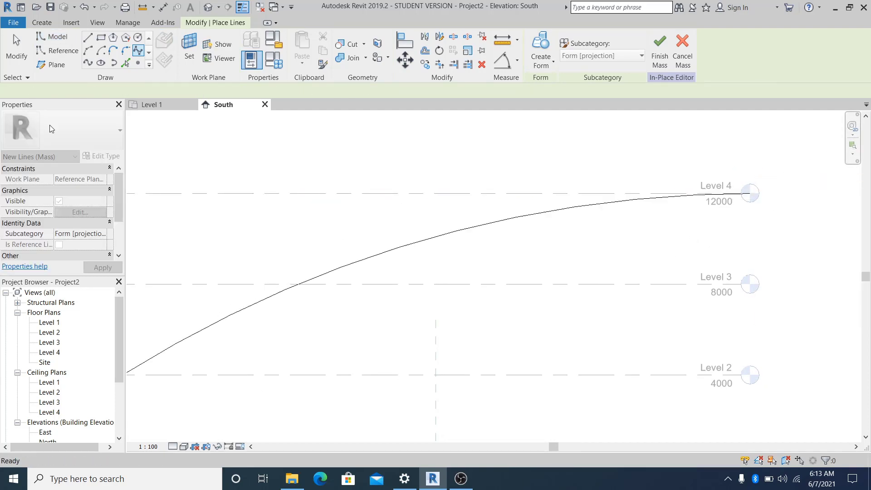
Select the spline and nudge it slightly to the left.
left_click(15, 52)
middle_click_drag(320, 307, 603, 280)
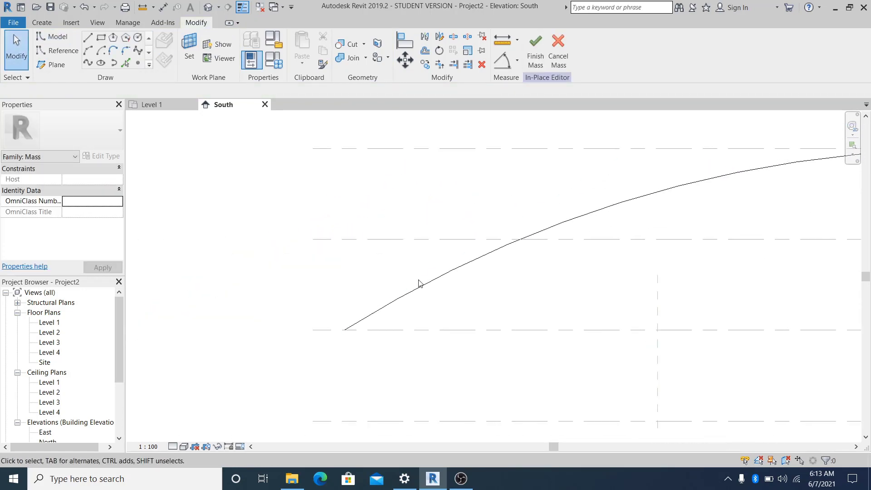
left_click(421, 287)
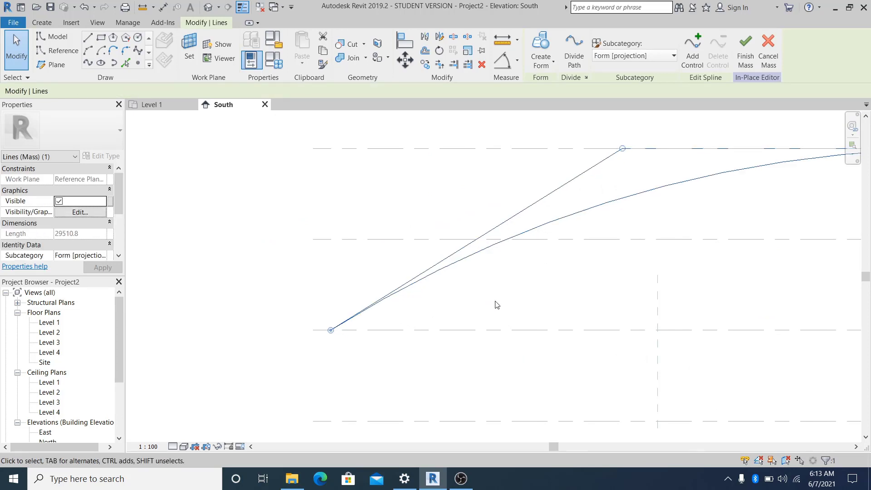
key("Left")
key("Left")
key("Left")
key("Left")
key("Left")
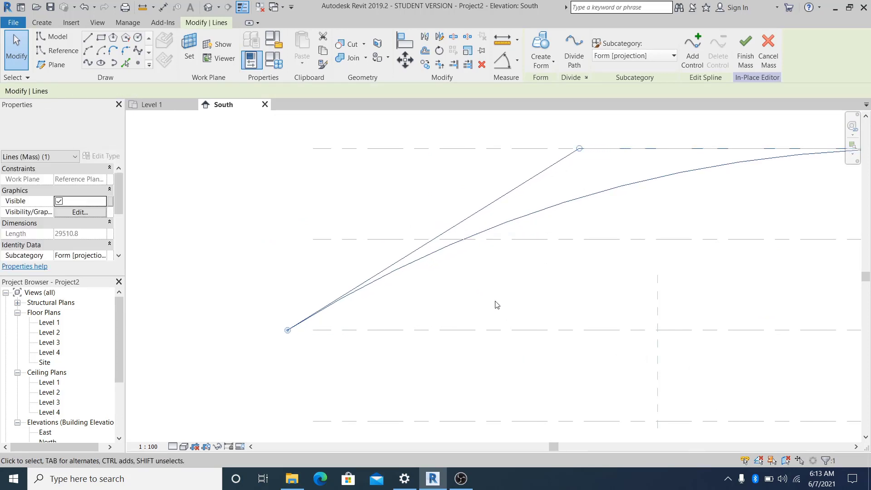
key("Left")
key("Left")
key("Left")
key("Left")
key("Left")
key("Left")
key("Left")
key("Left")
key("Escape")
Offset a copy of the spline 4 m downward so it ends at Level 3.
middle_click_drag(695, 322, 407, 359)
left_click_drag(510, 207, 483, 186)
middle_click_drag(499, 218, 575, 204)
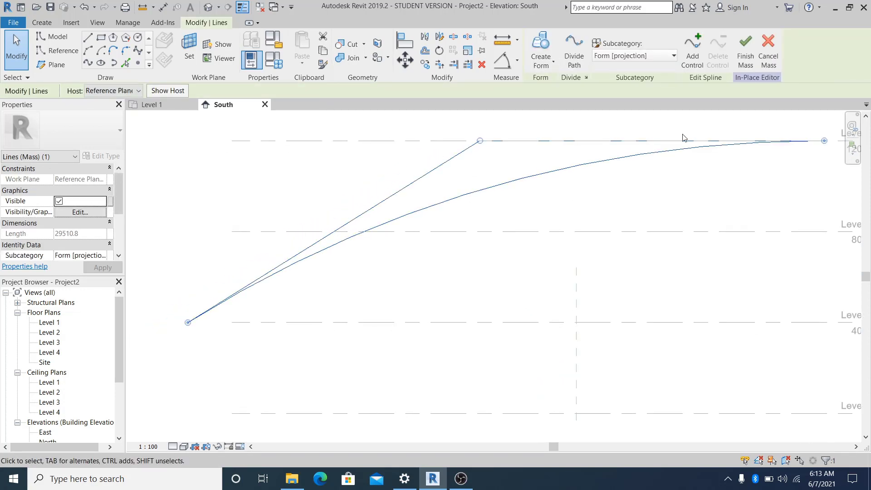
middle_click_drag(683, 137, 616, 147)
middle_click_drag(593, 188, 589, 155)
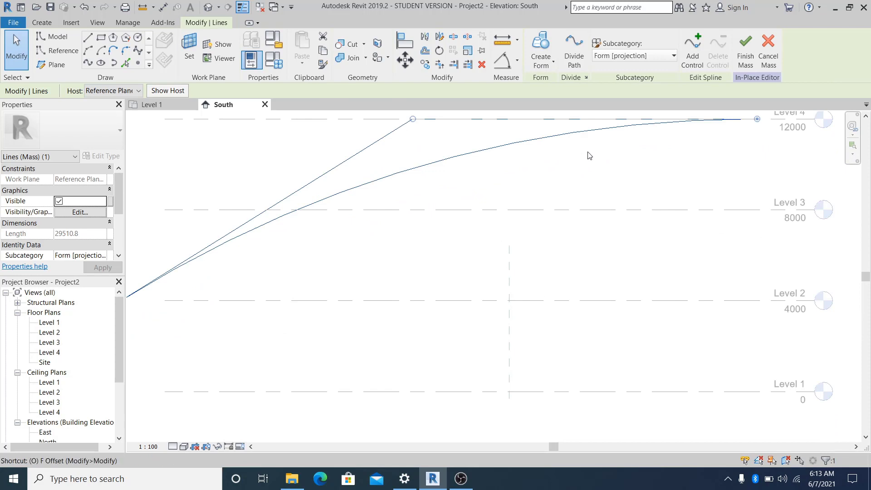
key("f")
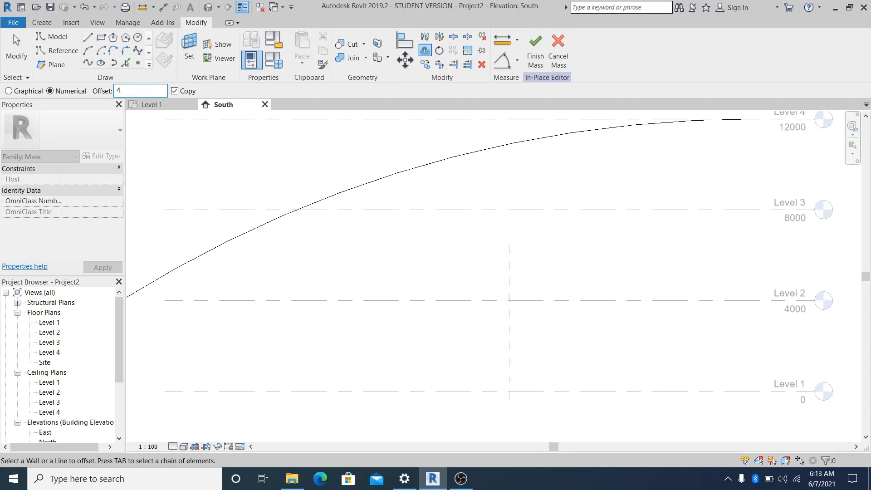
type("4m")
key("Return")
left_click(357, 190)
middle_click_drag(410, 212, 577, 252)
middle_click_drag(470, 293, 247, 222)
middle_click_drag(445, 220, 413, 305)
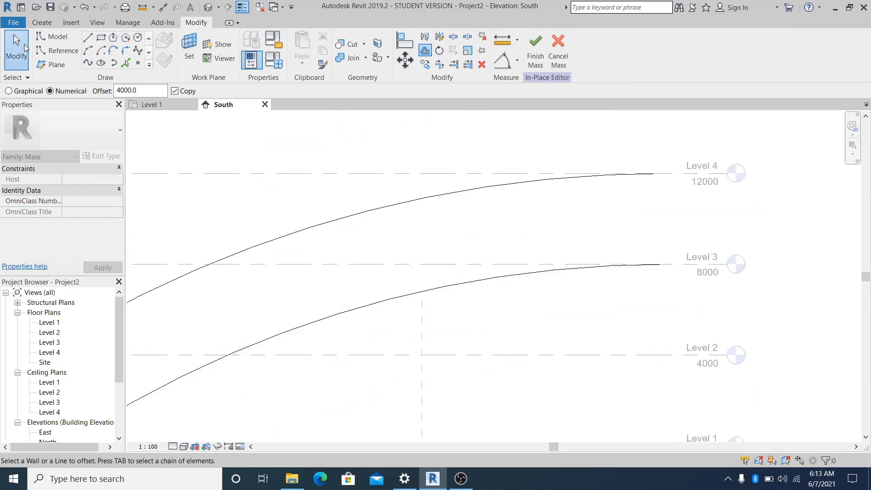
left_click(25, 46)
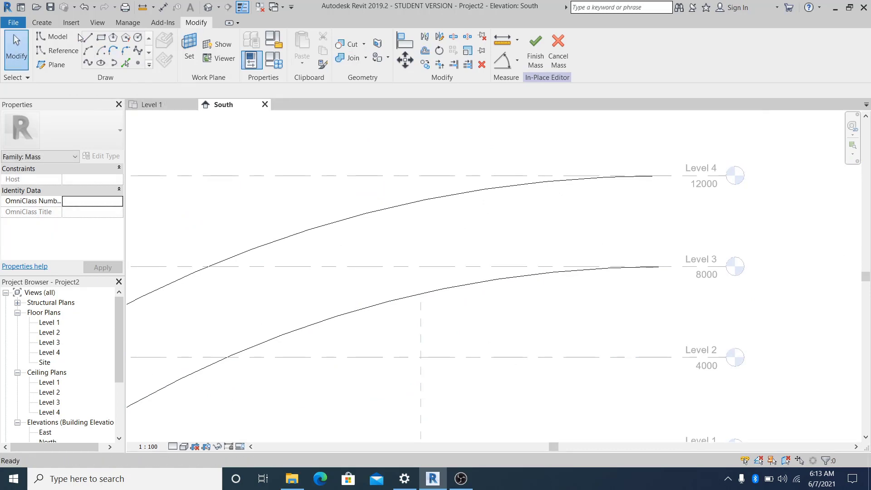
Draw a vertical model line joining the right ends of the two splines between Level 4 and Level 3.
key("l")
key("i")
left_click(668, 176)
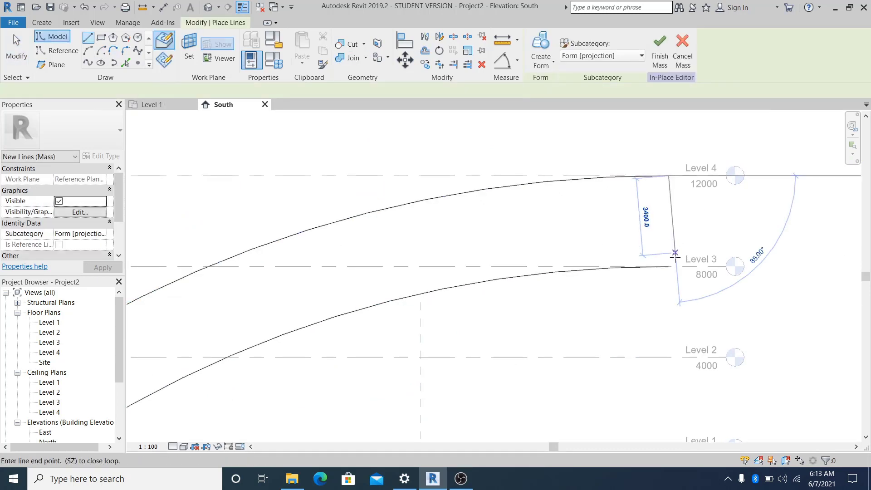
left_click(668, 266)
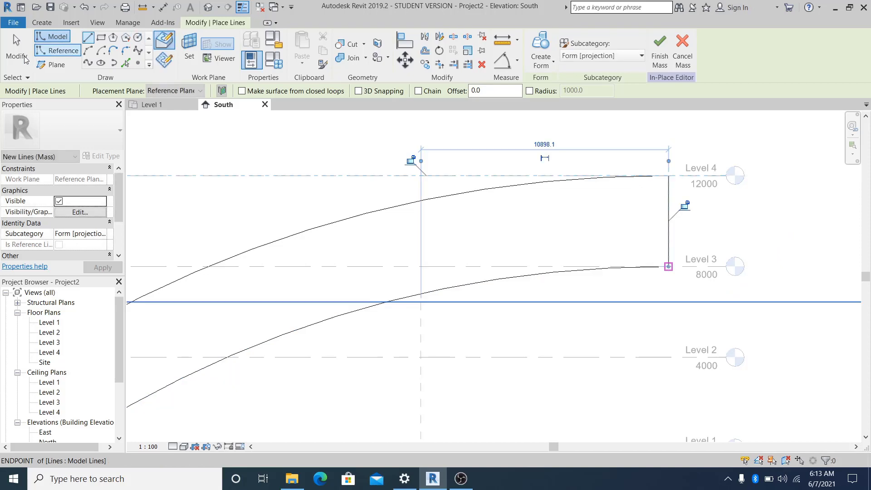
key("Escape")
key("Escape")
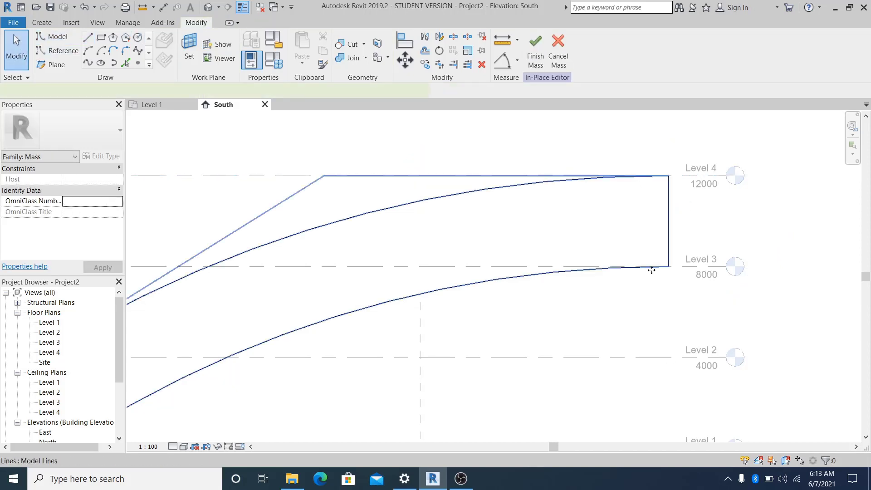
Close the profile's left end with a horizontal line about 2500 mm long and a vertical line down from the upper spline.
left_click(651, 271)
left_click(664, 288)
scroll(668, 267, "down", 1)
key("Tab")
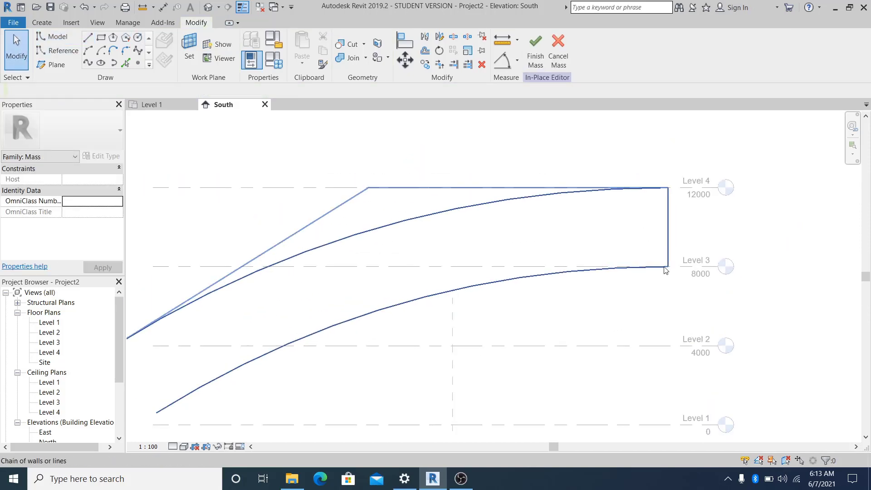
middle_click_drag(502, 292, 766, 200)
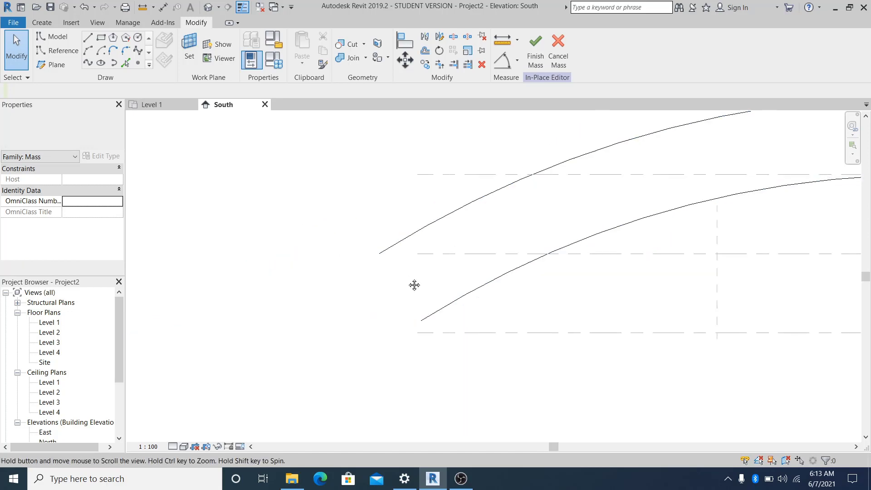
middle_click_drag(414, 285, 445, 287)
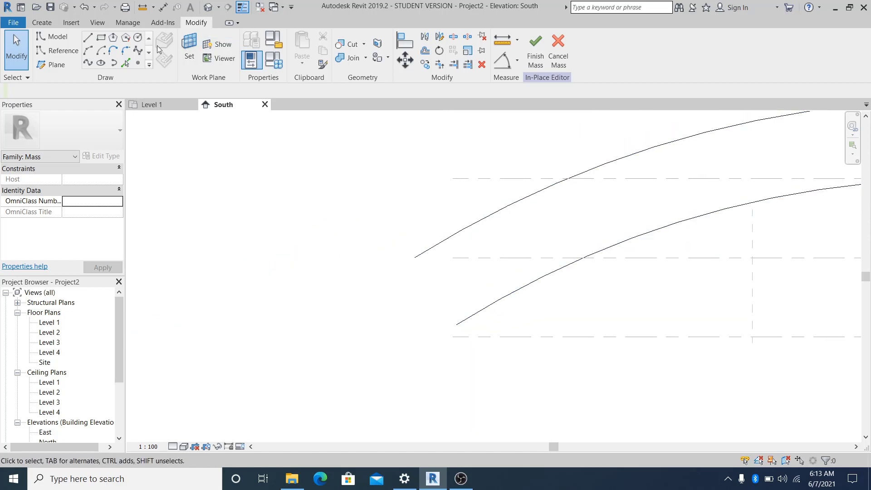
key("l")
key("i")
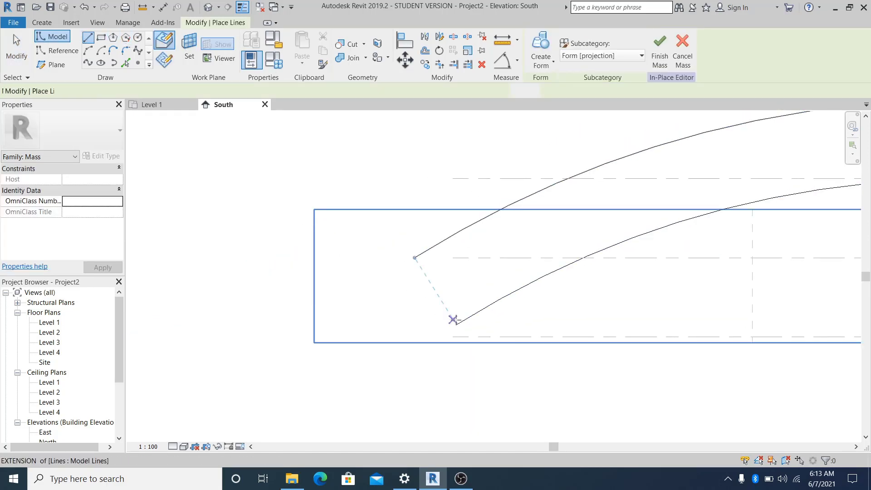
left_click(456, 324)
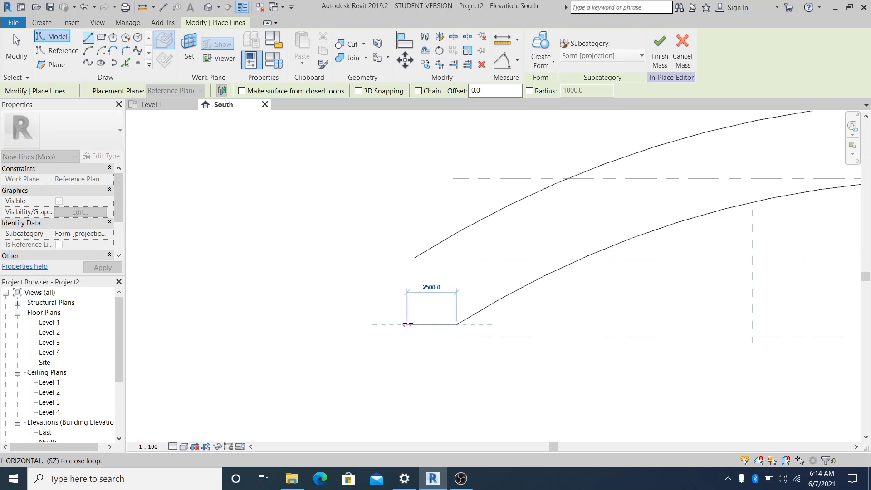
left_click(407, 325)
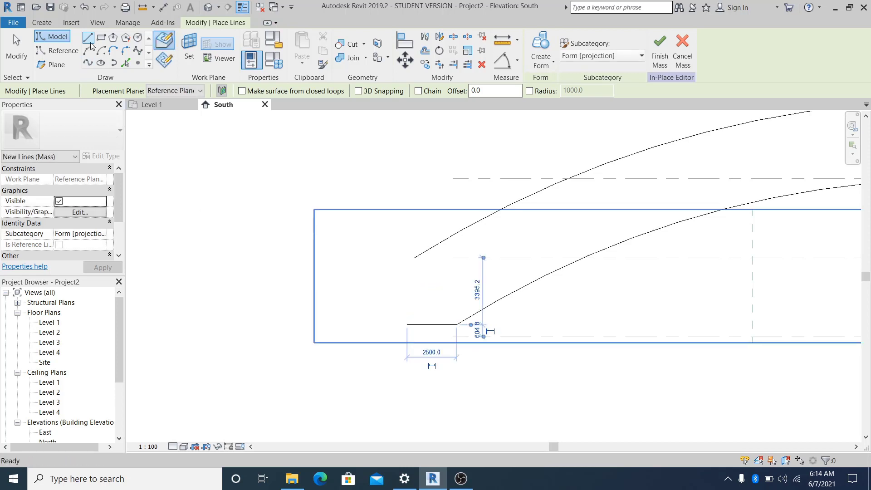
left_click(414, 257)
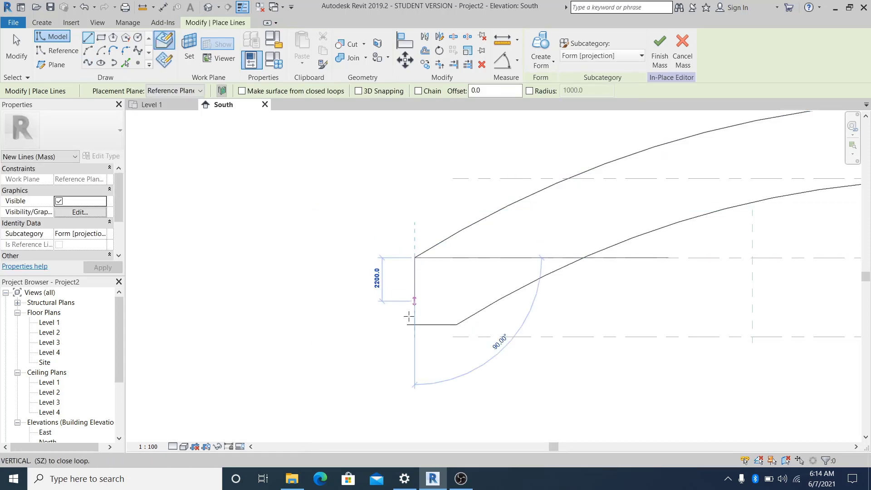
left_click(414, 325)
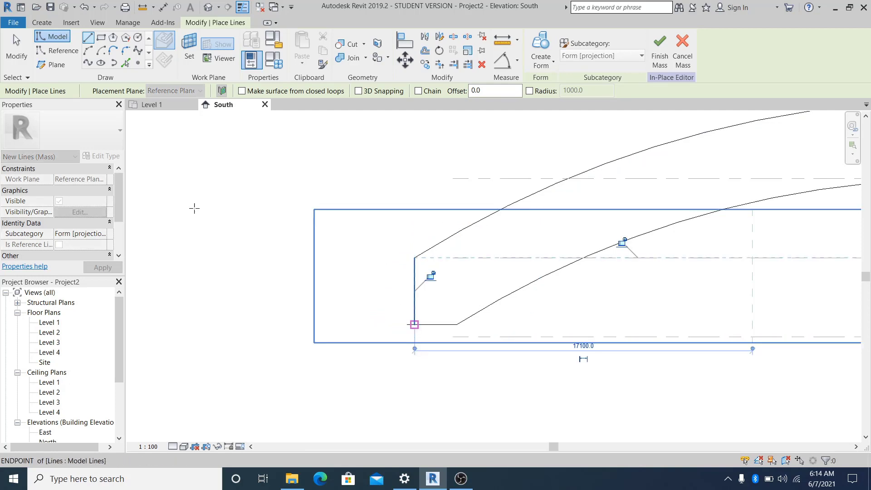
Drag the horizontal line's open endpoint to meet the vertical line.
left_click(16, 50)
key("Tab")
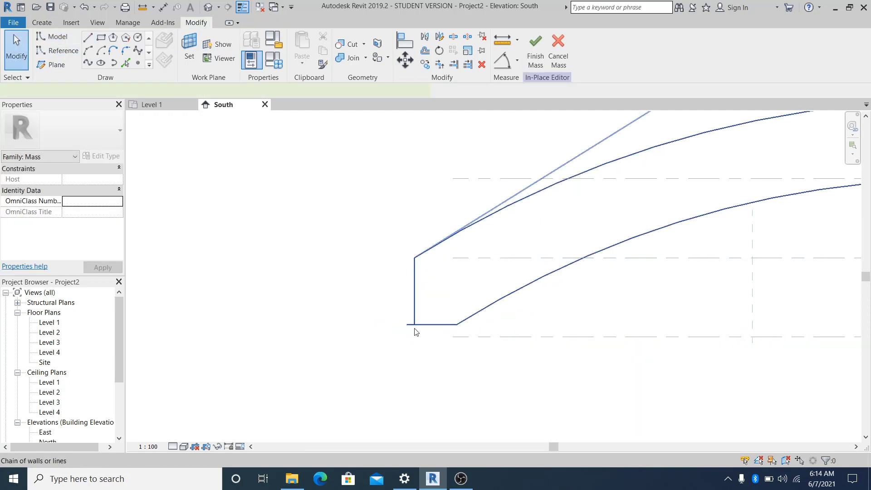
left_click(409, 329)
left_click_drag(408, 324, 414, 325)
Create a solid form from the closed spline profile and view it in the default 3D view.
left_click(551, 344)
middle_click_drag(757, 286, 514, 293)
scroll(514, 294, "down", 1)
middle_click_drag(560, 234, 551, 324)
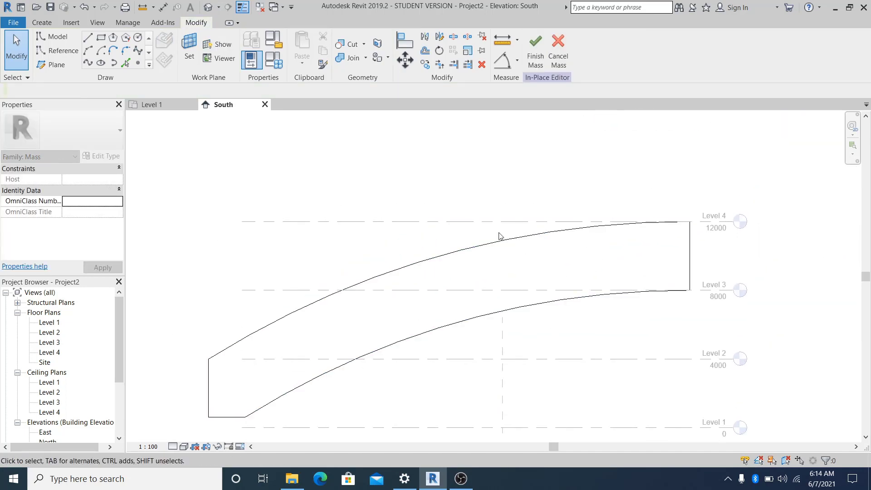
middle_click_drag(504, 338, 589, 270)
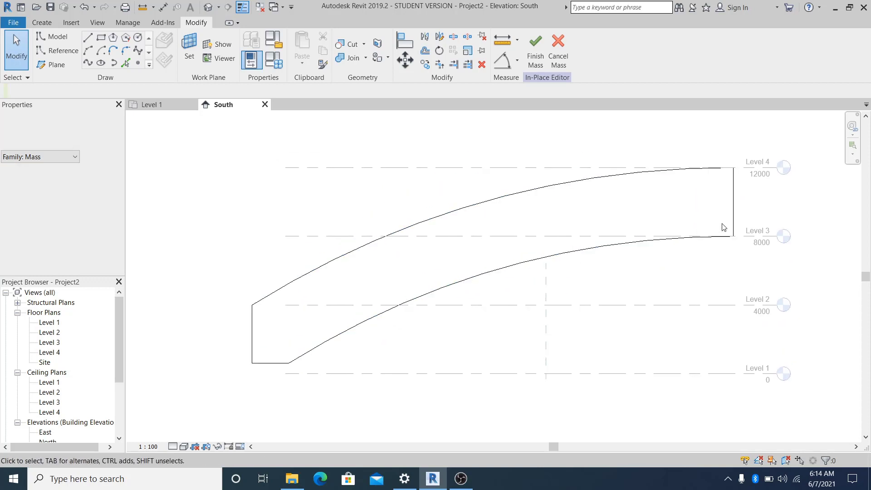
middle_click_drag(656, 222, 653, 232)
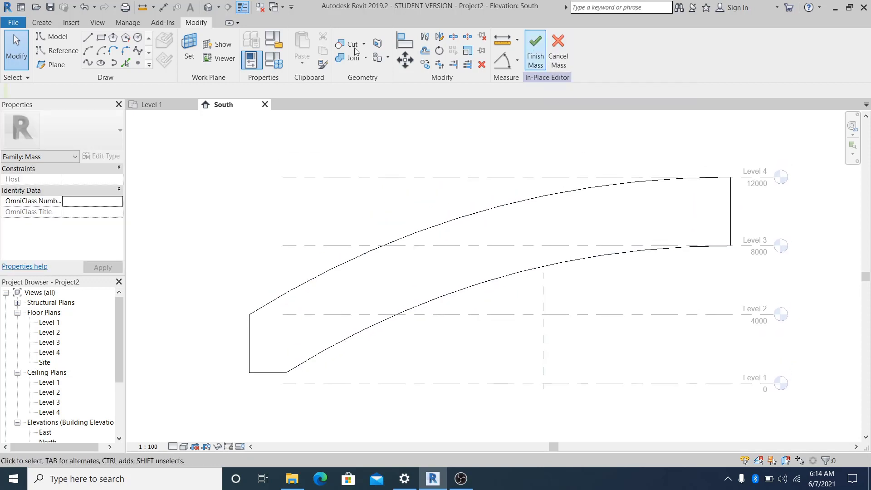
left_click(215, 10)
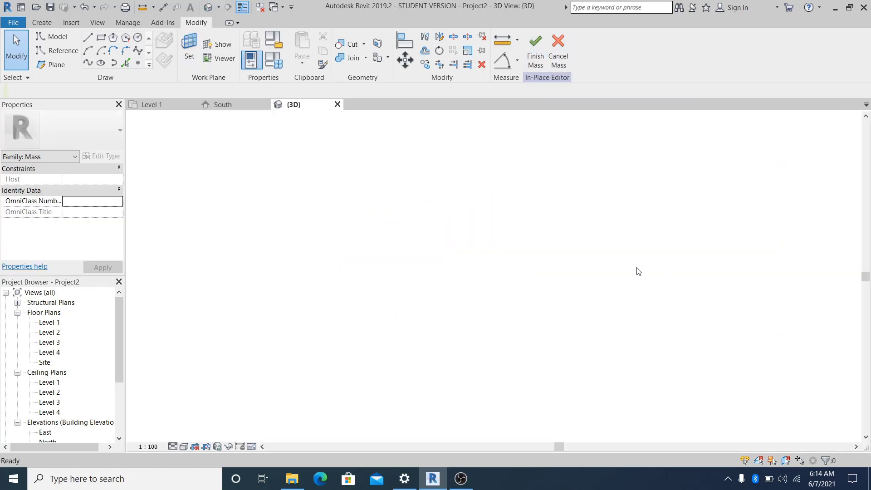
left_click(515, 278)
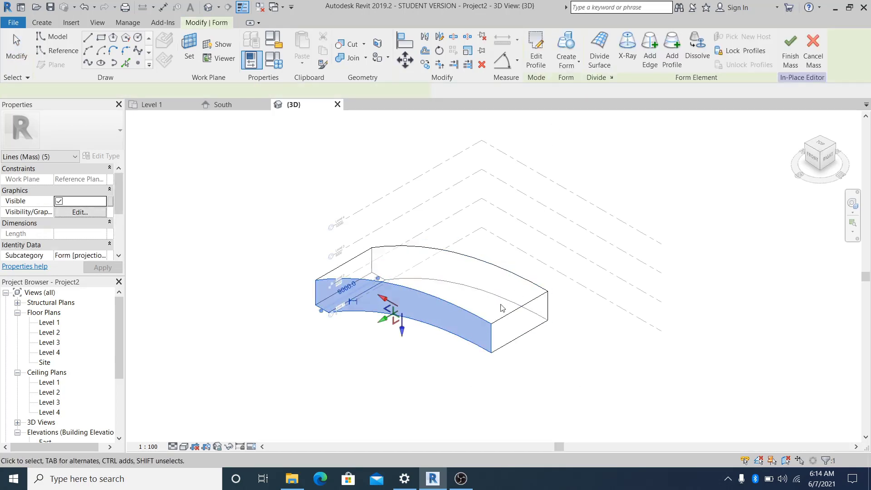
Stretch the form's extrusion depth to 8000 mm, adjusting it in the Site plan view.
left_click_drag(383, 320, 513, 295)
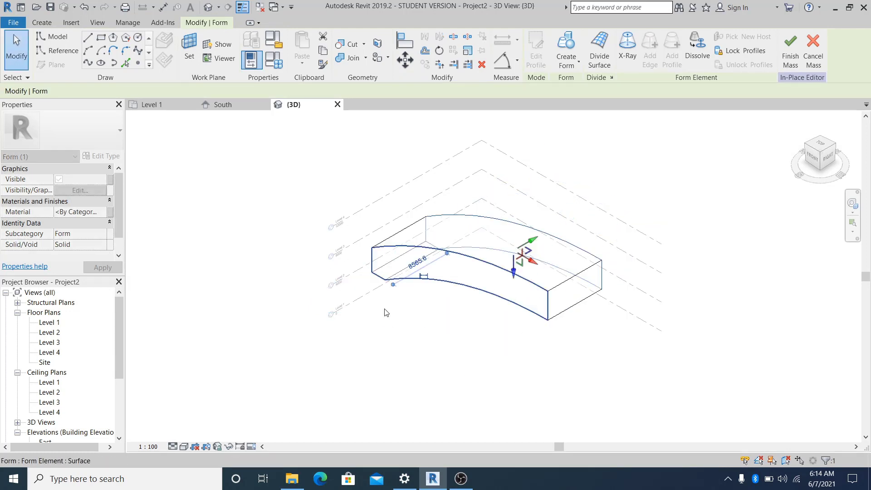
double_click(45, 363)
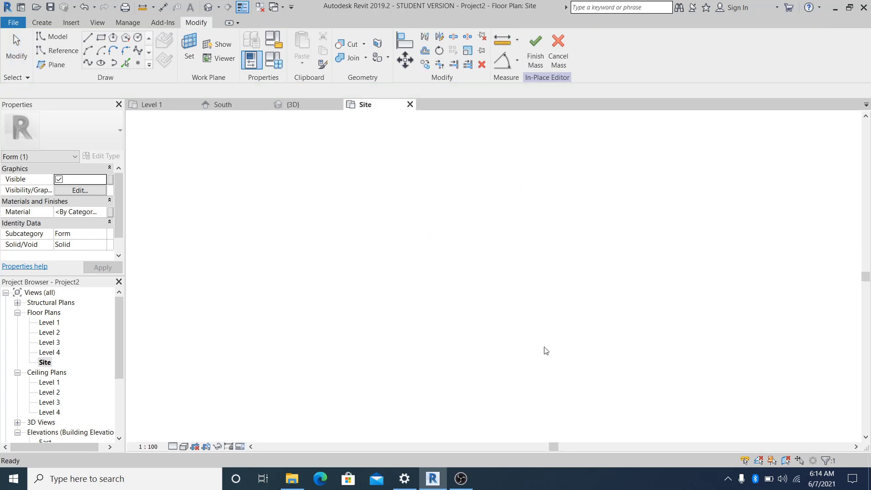
scroll(477, 245, "up", 1)
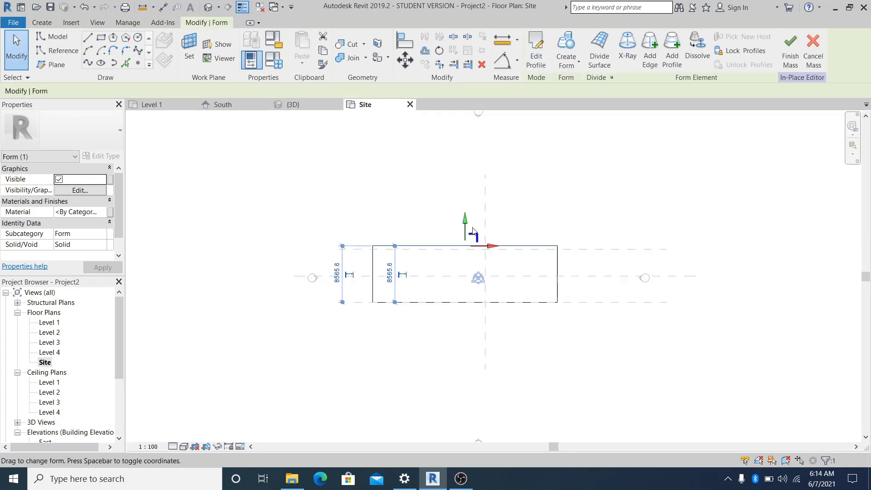
left_click_drag(469, 220, 469, 224)
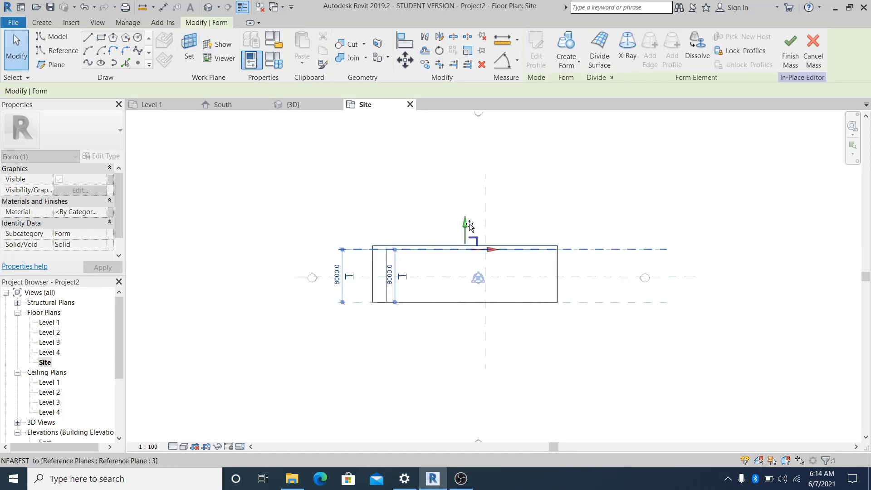
left_click(621, 336)
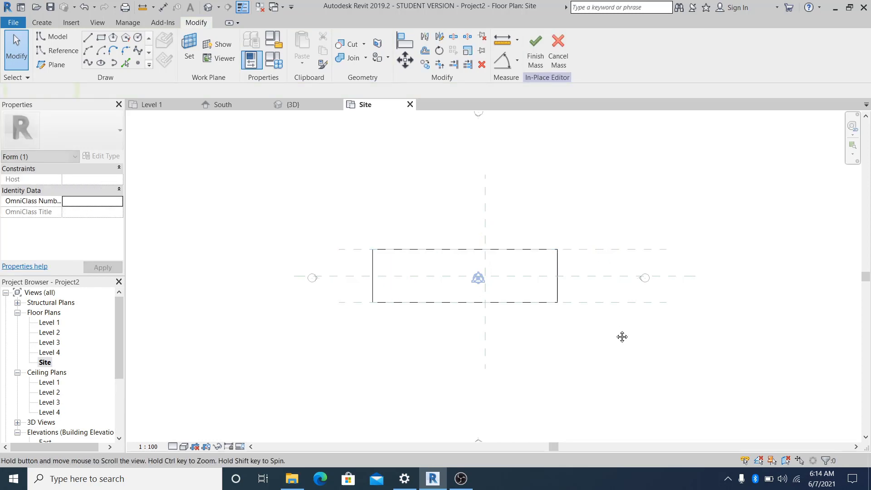
Return to the 3D view, orbit around the form, and finish the in-place mass.
left_click(208, 8)
middle_click_drag(509, 317, 592, 226, "shift")
middle_click_drag(554, 306, 587, 324, "shift")
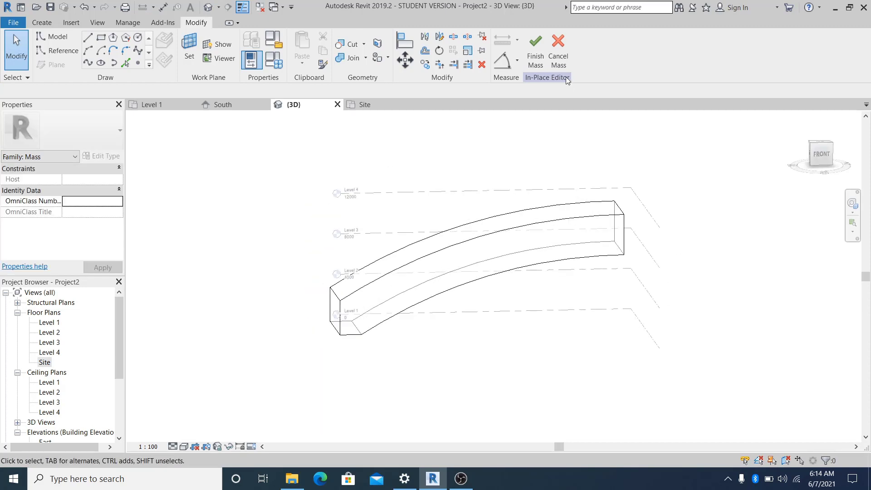
left_click(535, 51)
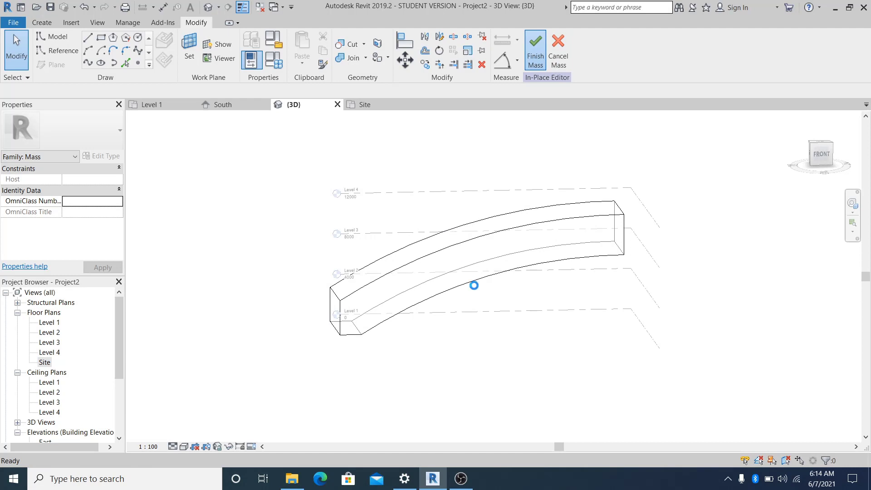
Start the Wall tool and duplicate the Generic - 200mm wall type as Generic - 200mm 2.
middle_click_drag(515, 330, 477, 383, "shift")
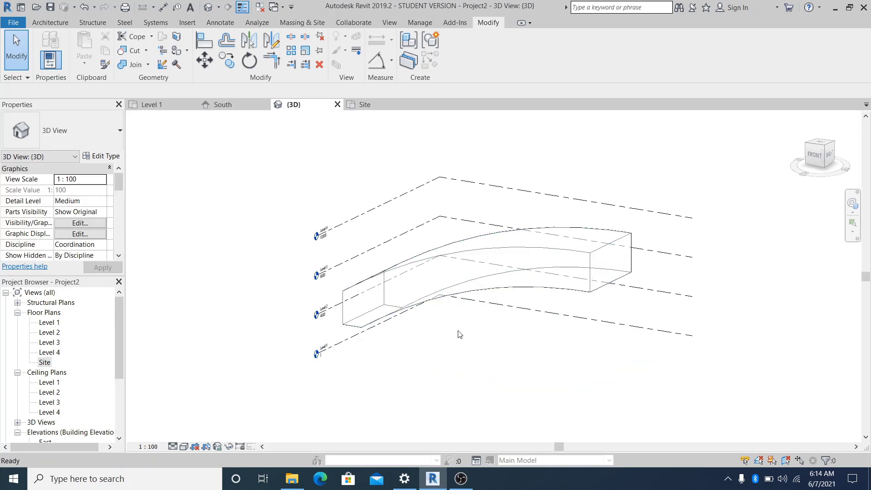
key("w")
key("a")
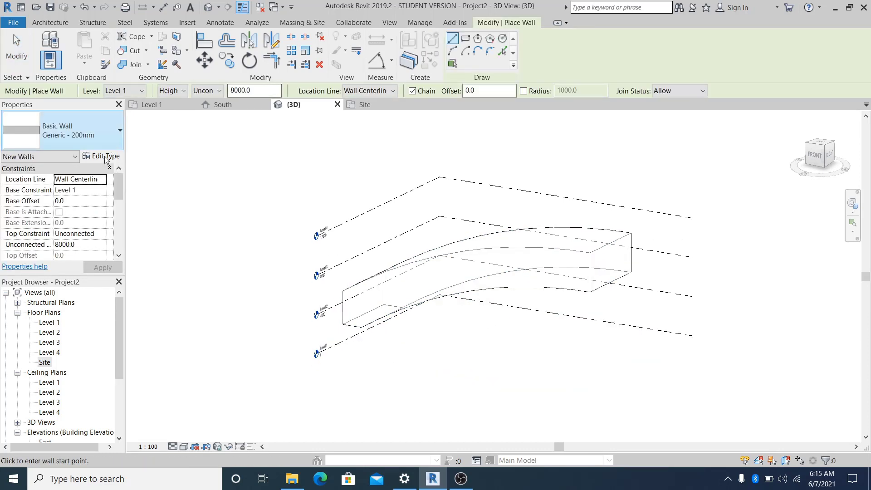
left_click(108, 156)
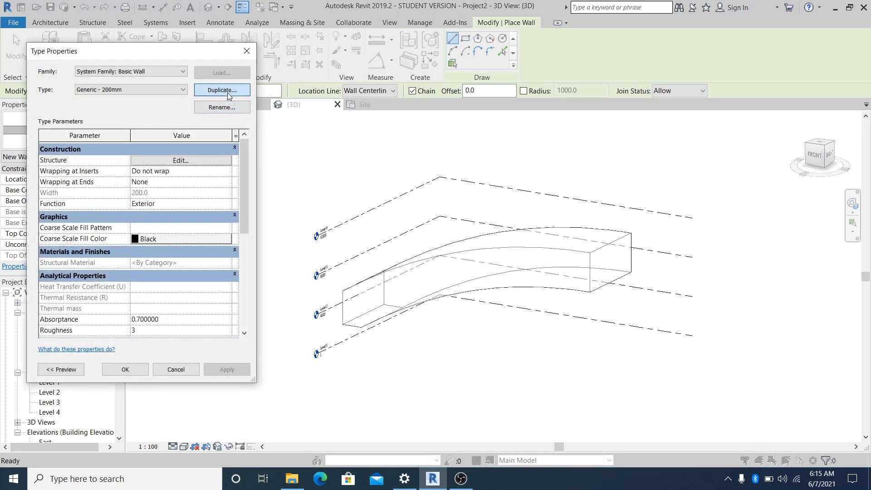
left_click(227, 92)
key("Escape")
Set the wall type's structure layer material to Gypsum Wall Board with a 250 mm thickness.
left_click(201, 163)
left_click(127, 169)
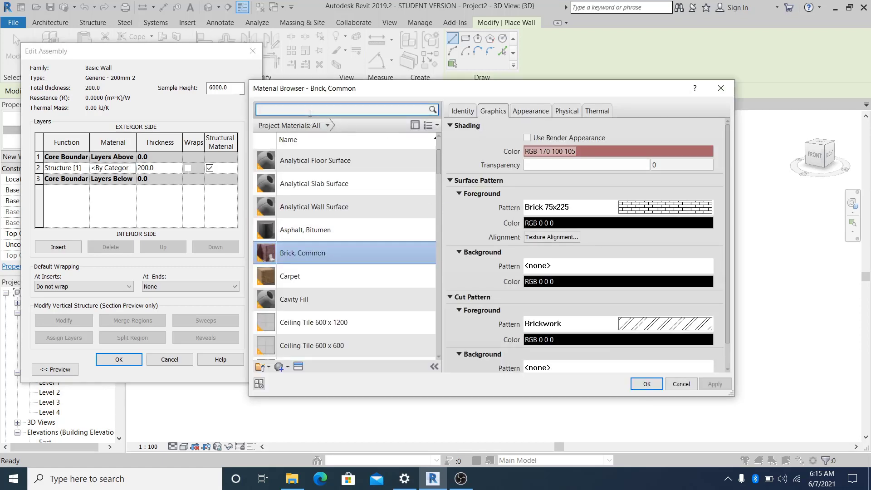
left_click(310, 113)
type("white")
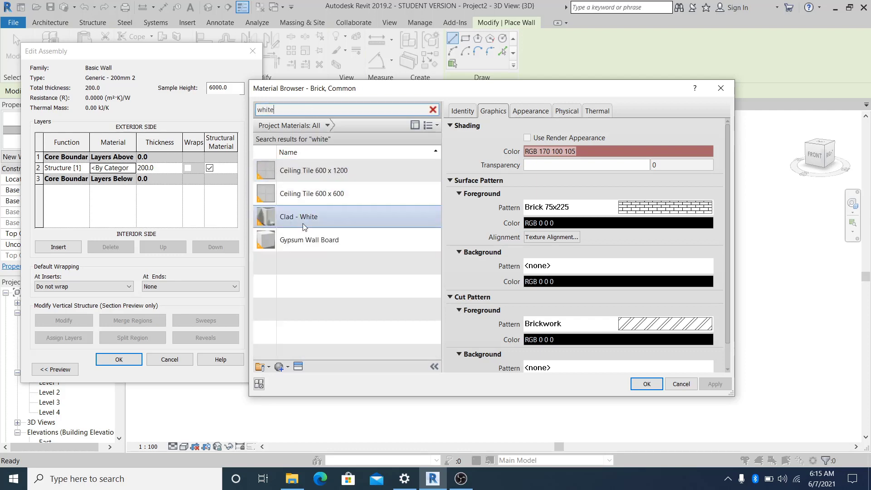
double_click(302, 239)
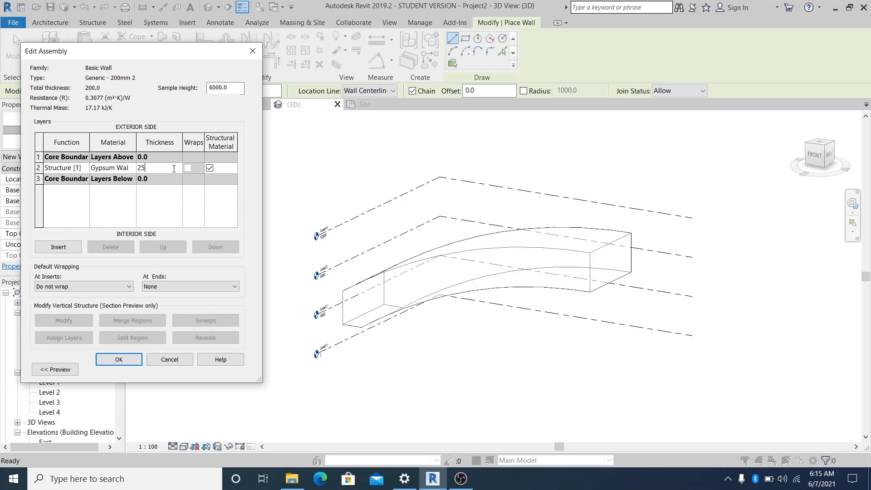
left_click(124, 364)
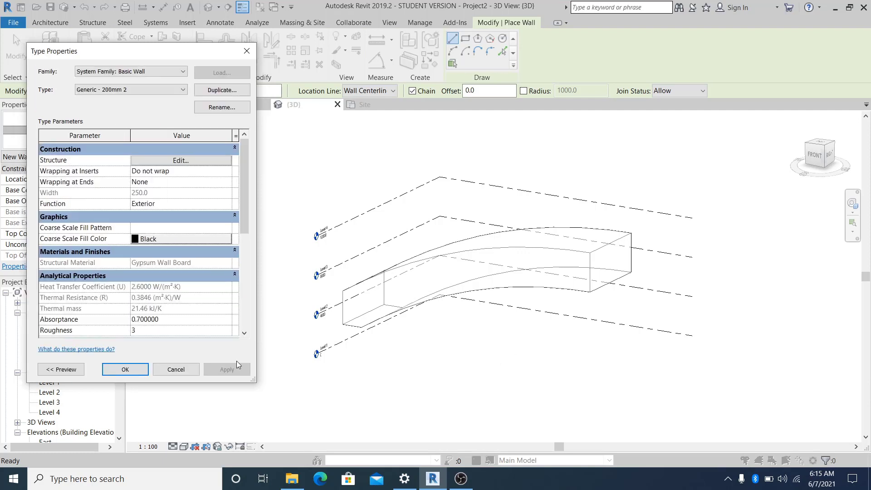
left_click(125, 369)
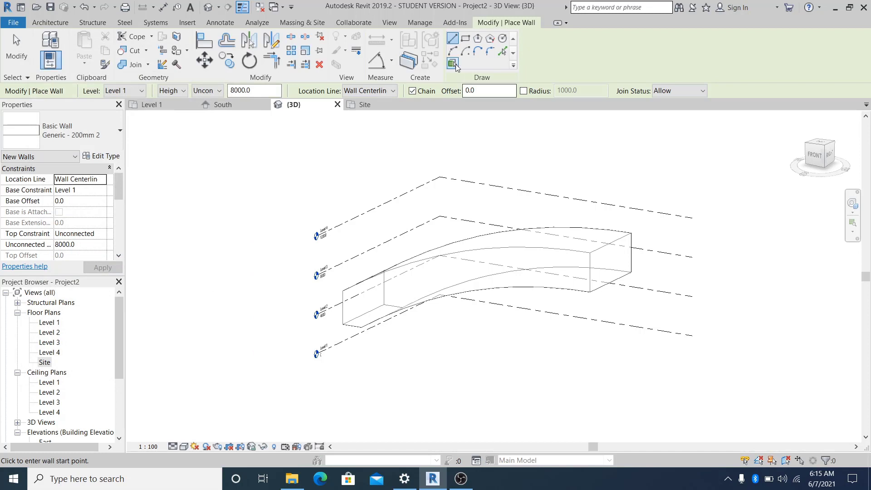
Place a wall by face on the mass's curved side face.
left_click(455, 65)
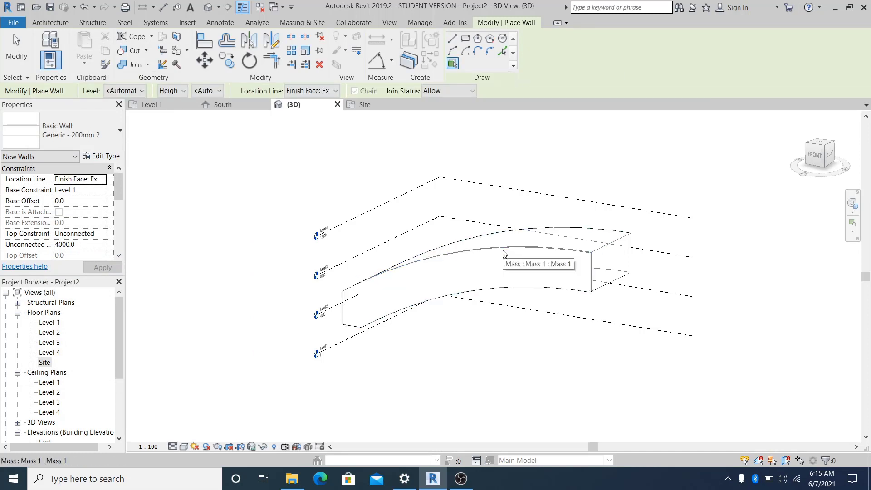
middle_click_drag(494, 290, 504, 291)
left_click(503, 291)
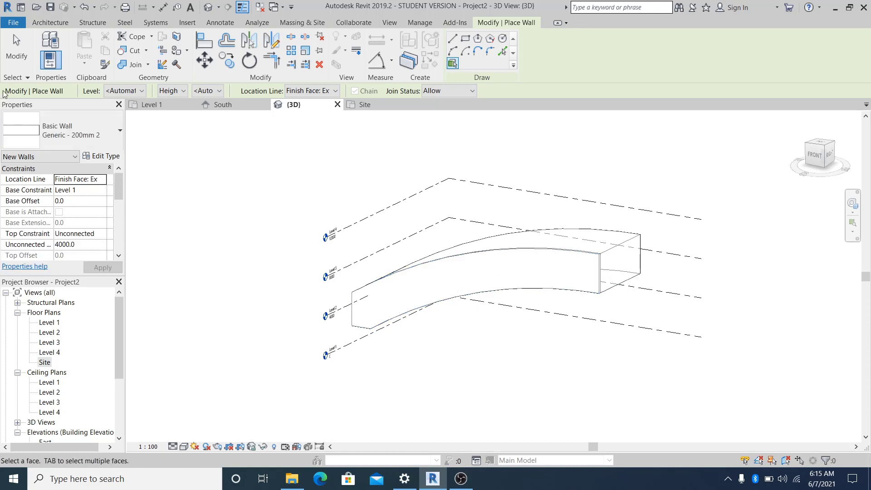
left_click(9, 59)
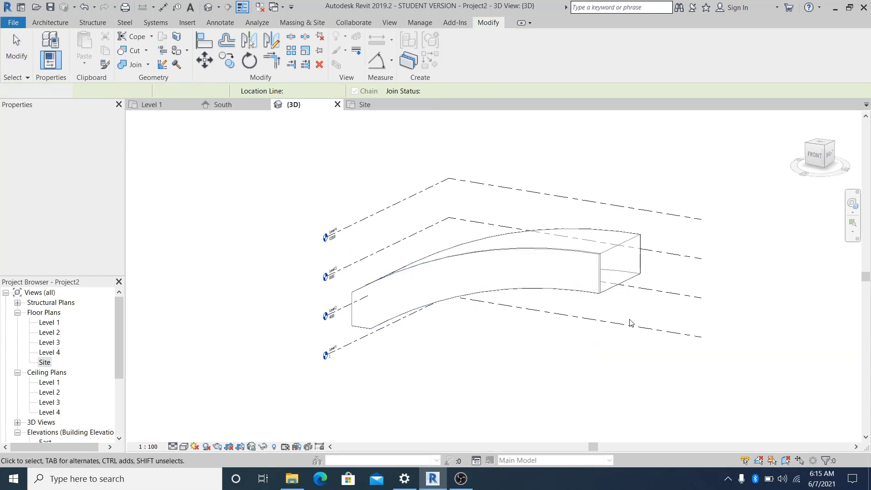
Select the wall placed on the mass face and inspect its properties.
left_click(568, 296)
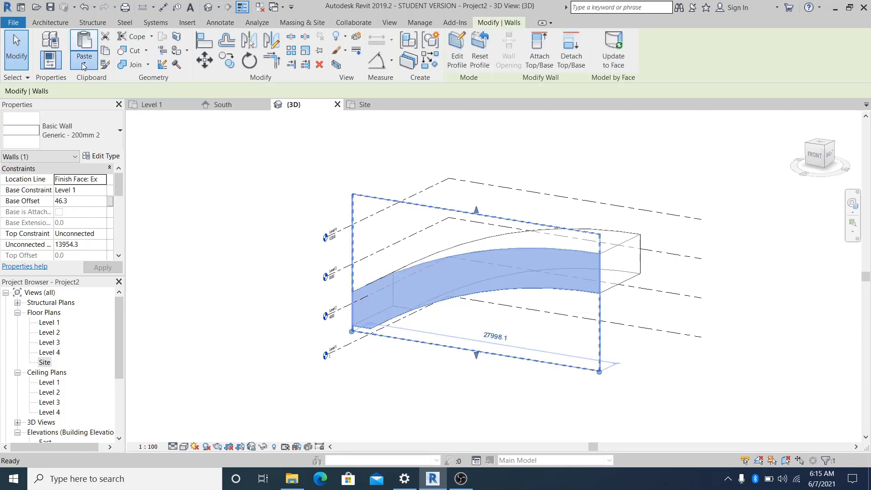
left_click(83, 66)
left_click(123, 177)
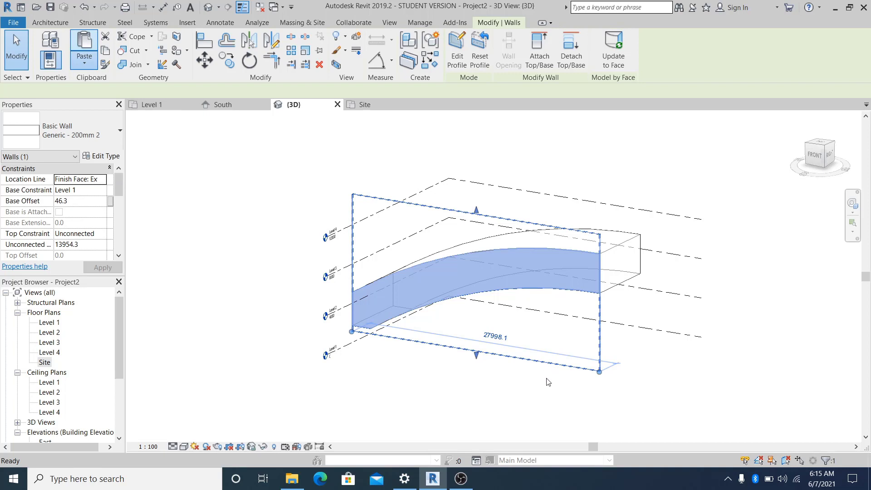
left_click(510, 402)
middle_click_drag(511, 302, 534, 292)
Switch the 3D view's visual style to Wireframe.
left_click(176, 446)
left_click(186, 432)
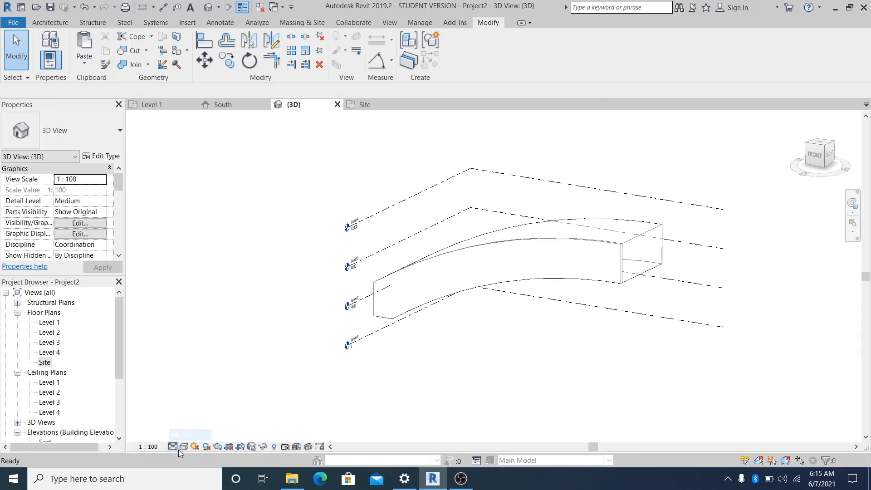
left_click(184, 446)
left_click(207, 378)
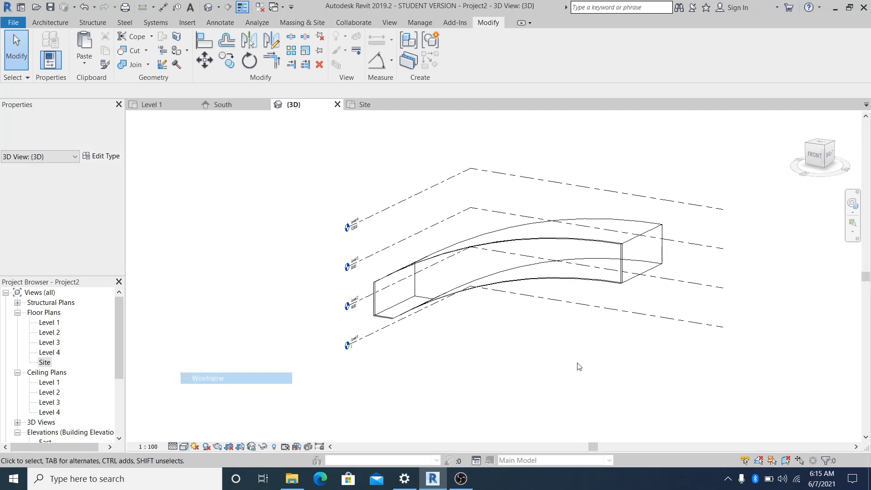
Select the face-based wall and open its profile for editing.
scroll(635, 354, "up", 2)
scroll(540, 247, "up", 3)
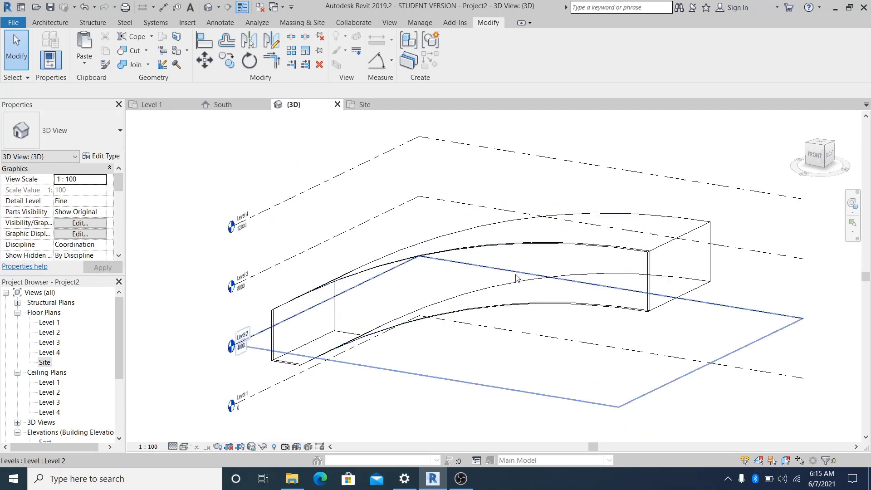
left_click(532, 245)
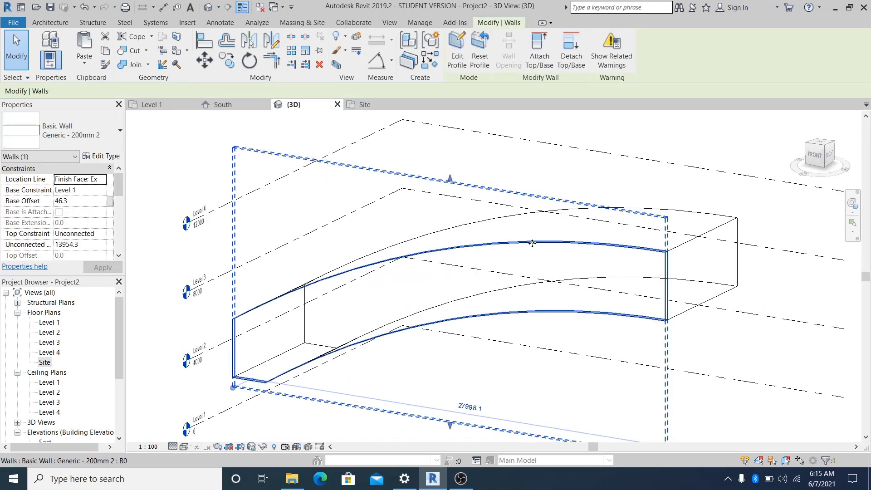
double_click(532, 244)
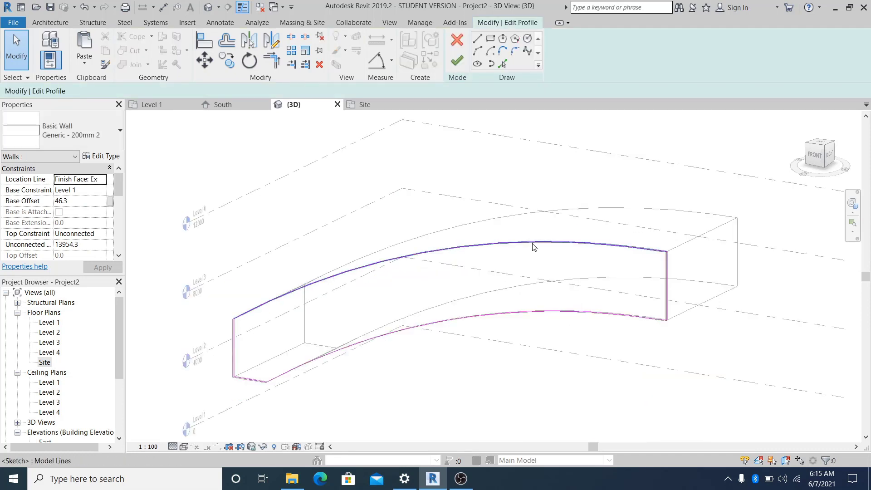
Open the South elevation and sketch a spline between Level 2 and Level 4 inside the wall profile.
left_click(18, 373)
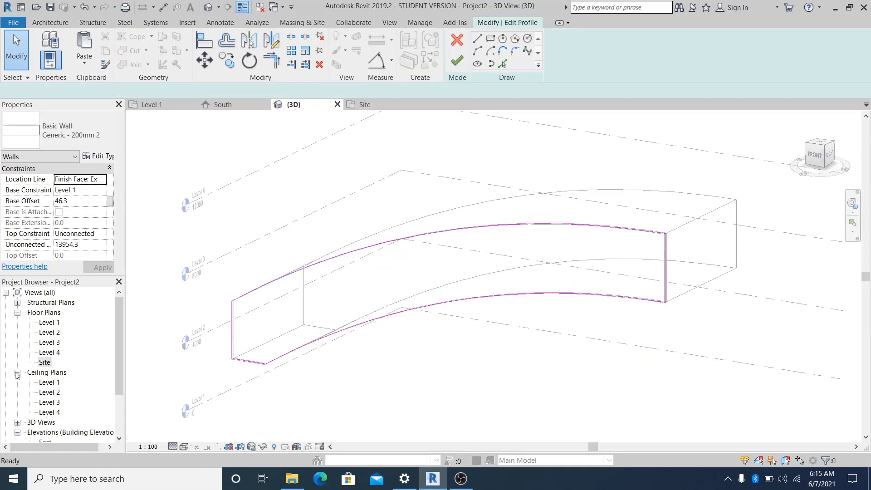
double_click(48, 422)
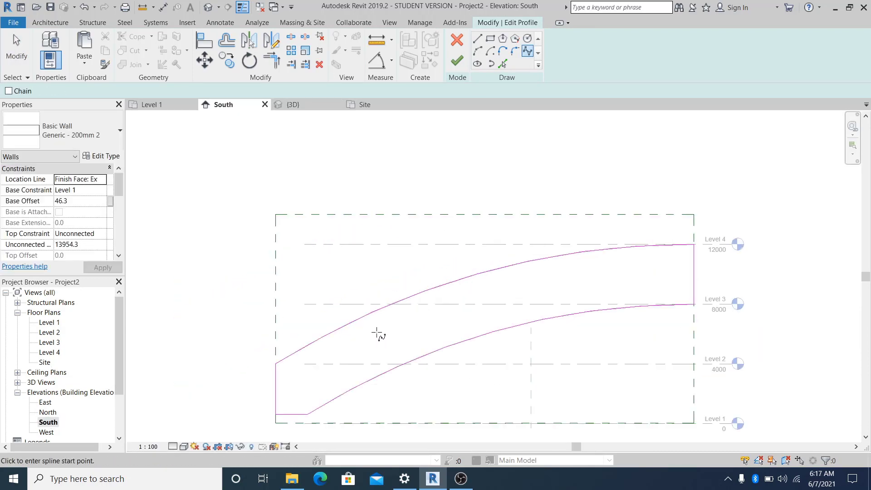
left_click(377, 332)
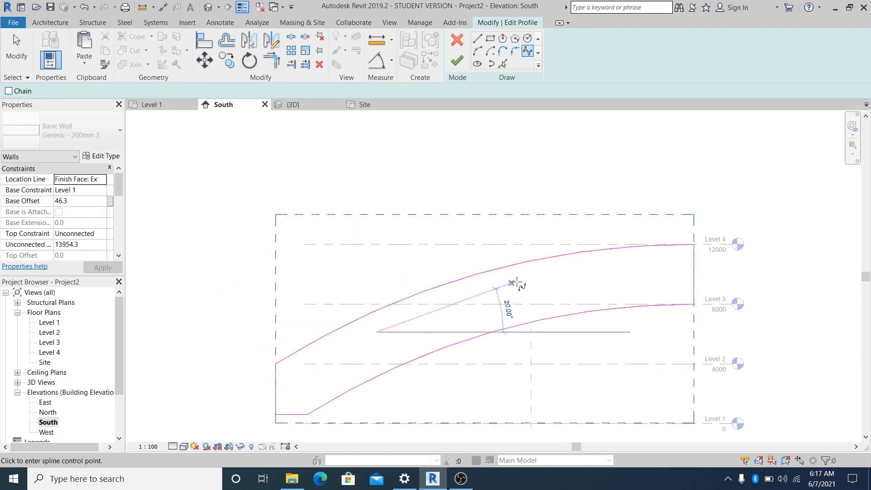
left_click(462, 294)
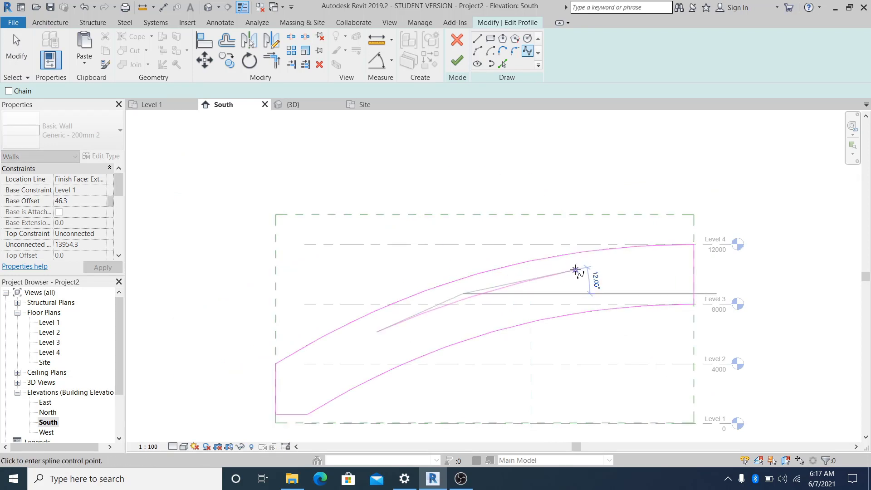
left_click(575, 270)
left_click(22, 55)
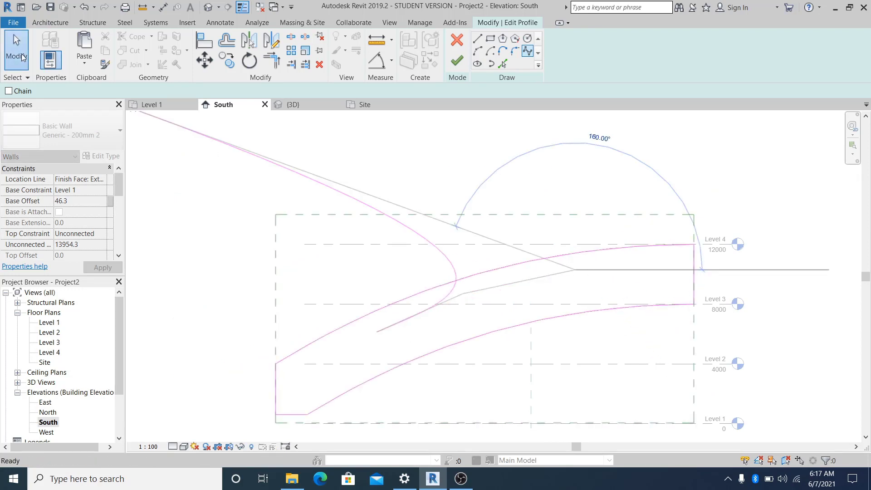
Draw a vertical line from the spline's right end down to Level 3.
key("l")
key("i")
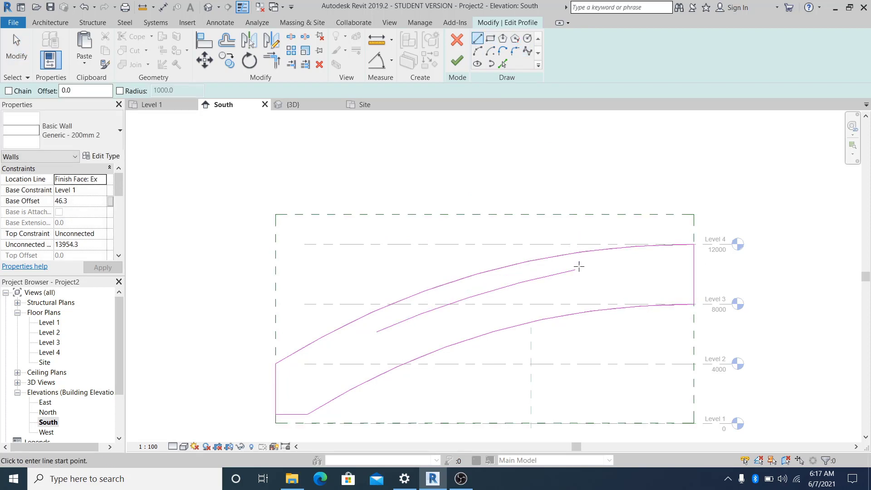
left_click(575, 270)
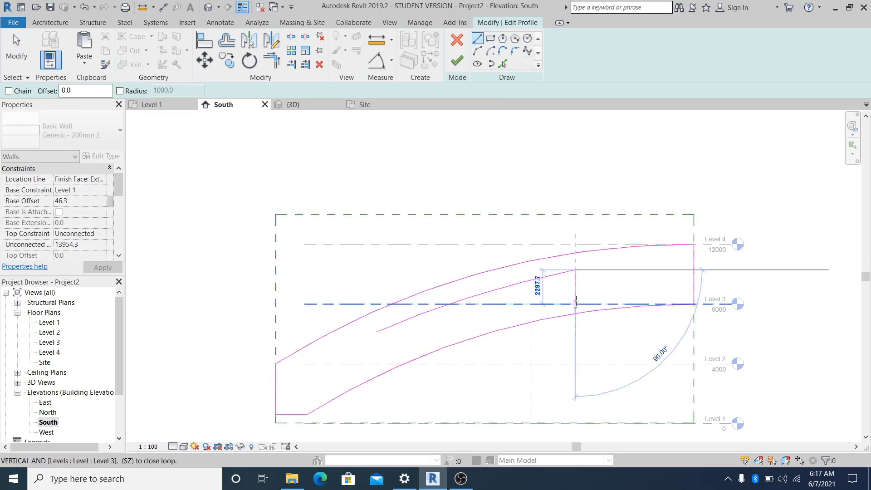
left_click(575, 303)
left_click(23, 53)
Sketch a second spline from the vertical line's bottom back toward Level 2 below the first spline.
middle_click_drag(458, 303, 442, 259)
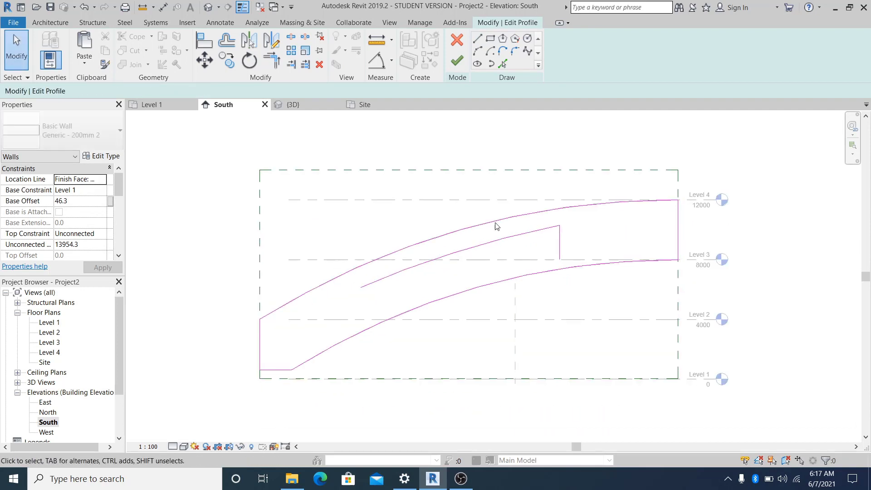
left_click(526, 52)
left_click(559, 259)
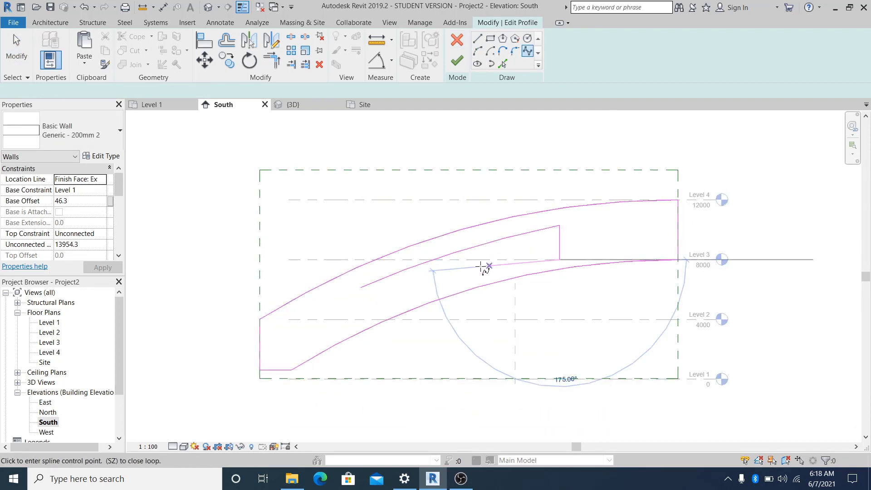
left_click(480, 267)
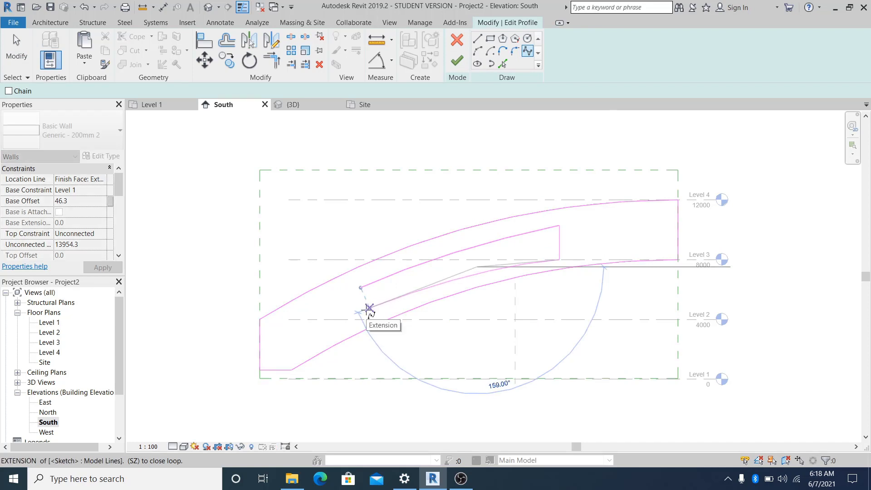
left_click(360, 314)
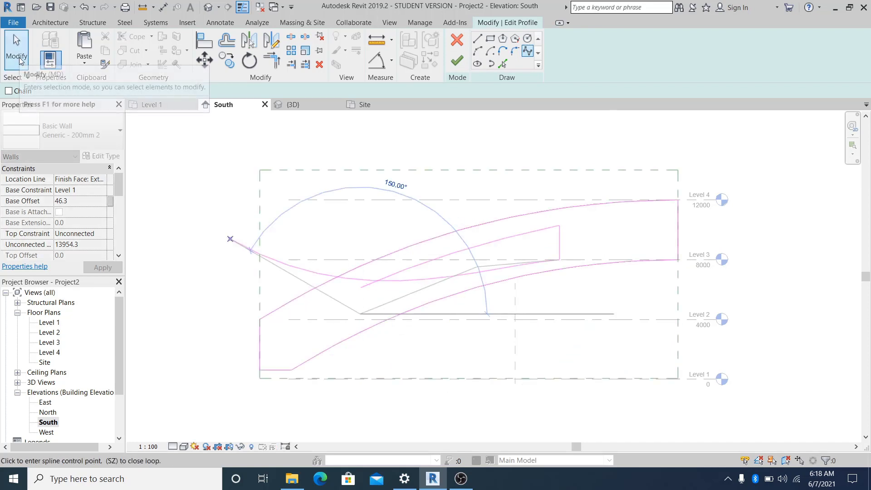
left_click(17, 50)
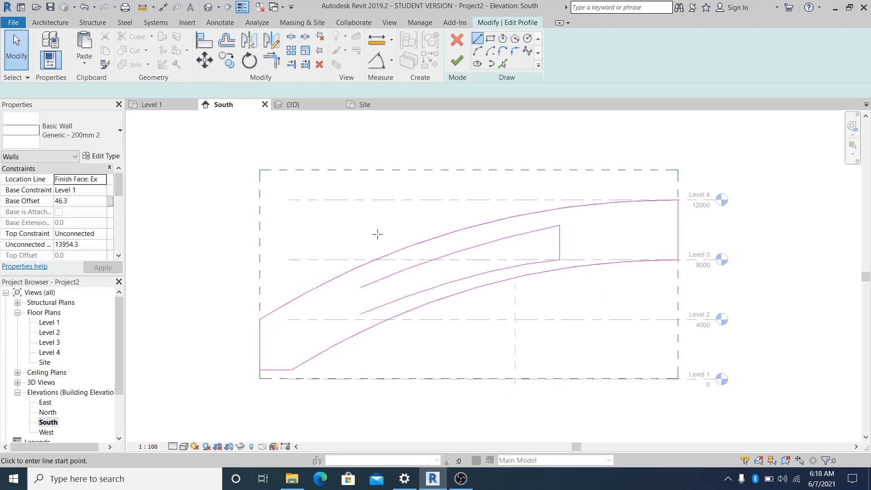
Close the opening loop with a vertical line joining the two splines' left ends near Level 2.
left_click(360, 287)
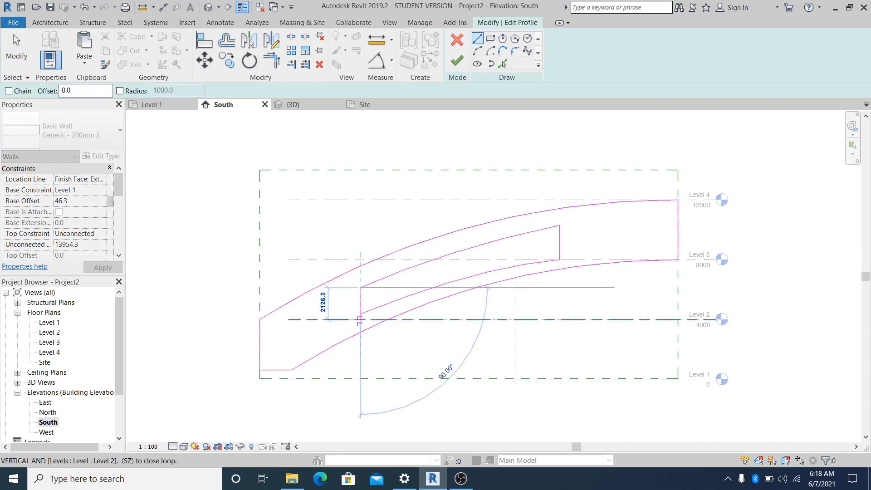
scroll(367, 298, "up", 1)
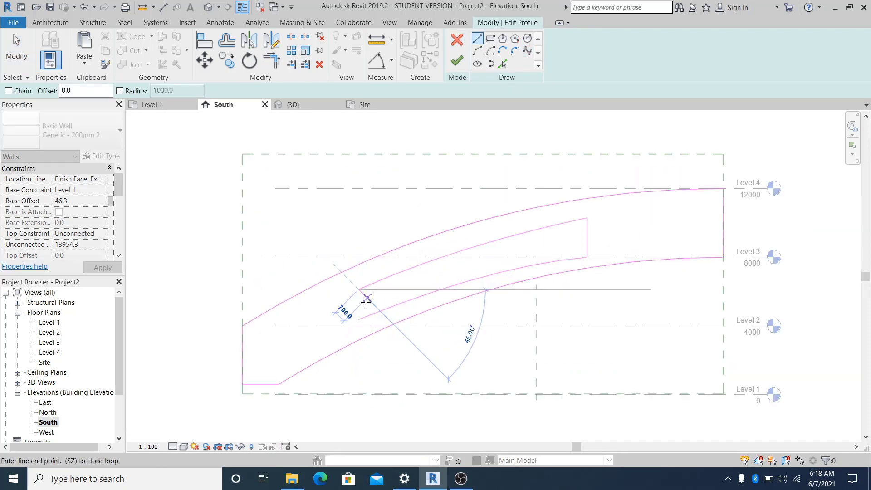
left_click(358, 323)
key("Escape")
key("Escape")
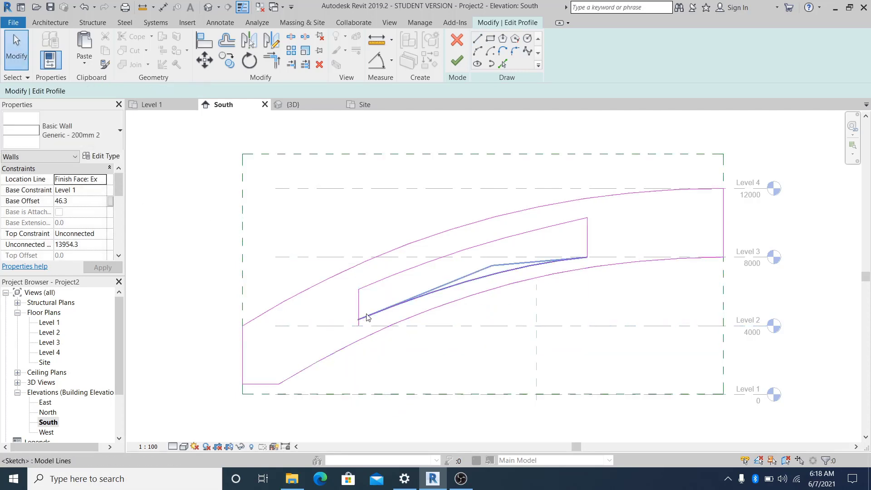
Adjust the control points of both new splines to smooth the opening's curves.
left_click(366, 317)
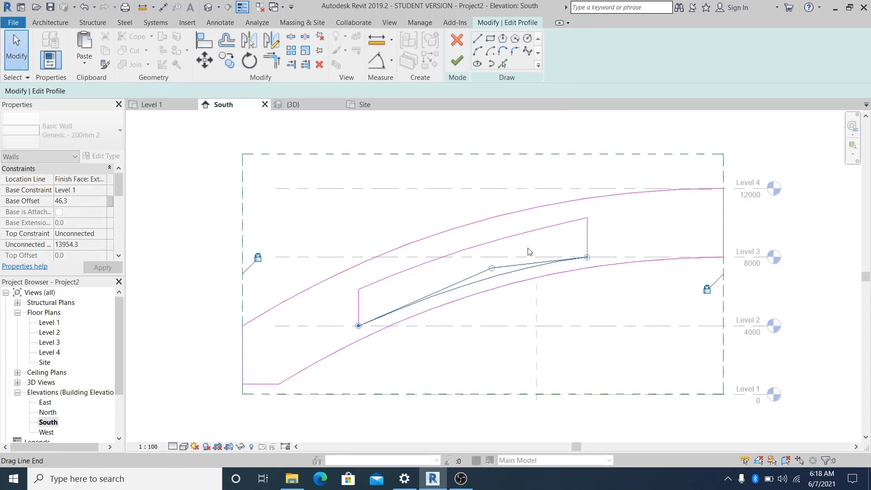
mouse_move(492, 268)
left_mouse_down()
mouse_move(494, 278)
mouse_move(492, 267)
left_mouse_up()
left_click(590, 268)
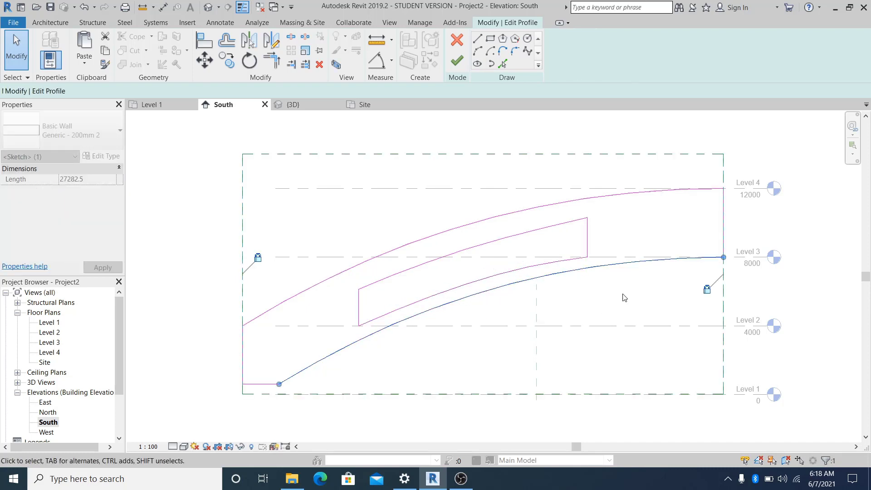
middle_click_drag(622, 294, 643, 279)
left_click(485, 236)
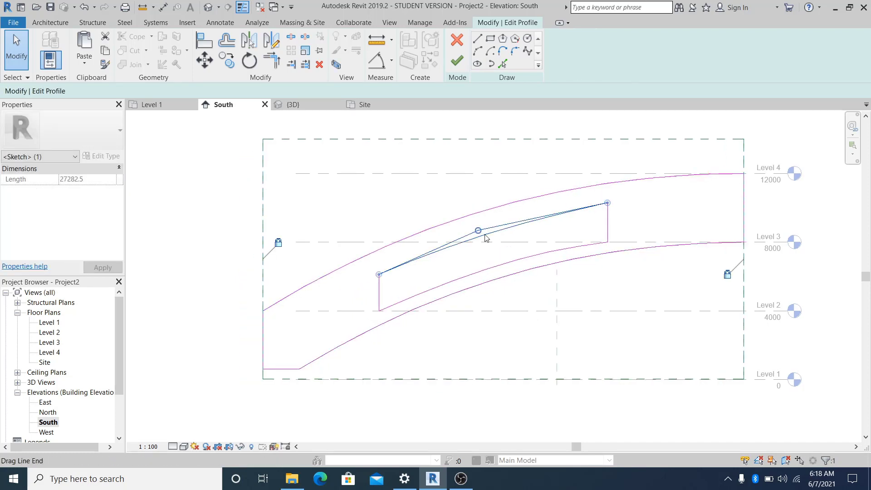
left_click_drag(484, 234, 479, 223)
middle_click_drag(601, 330, 576, 331)
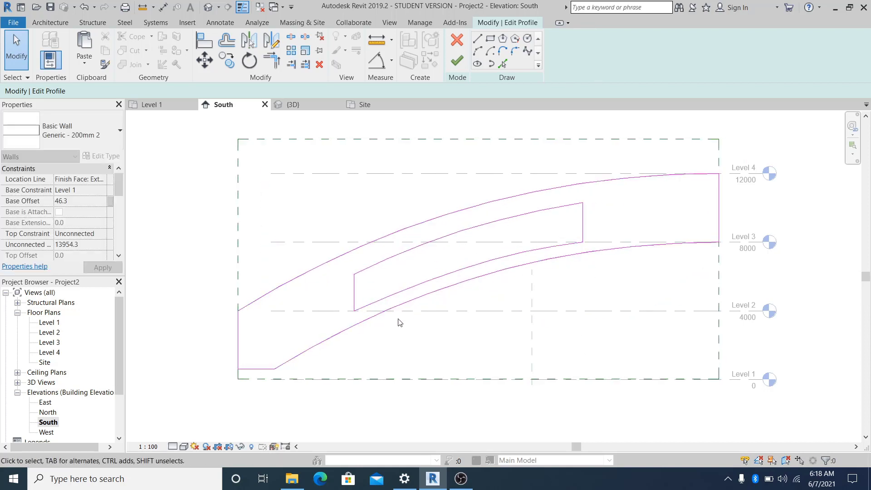
middle_click_drag(521, 296, 522, 300)
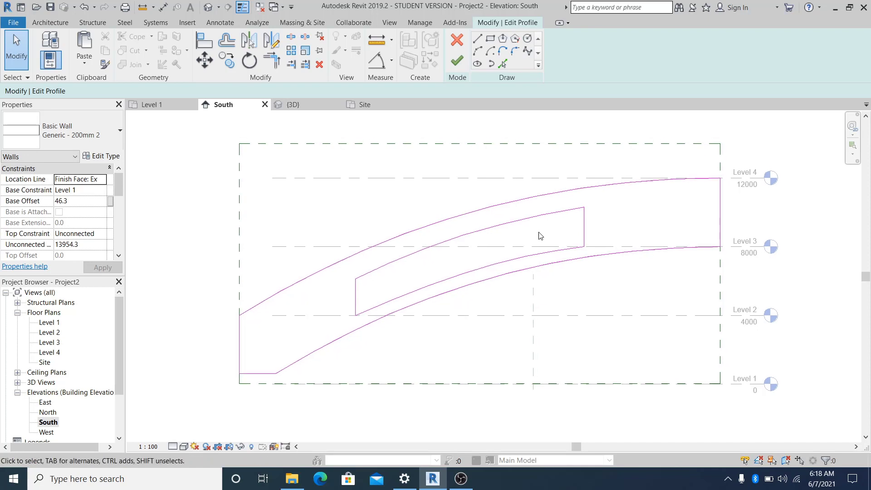
Select the wall's outer profile chain and delete it, leaving only the inner closed loop.
key("Tab")
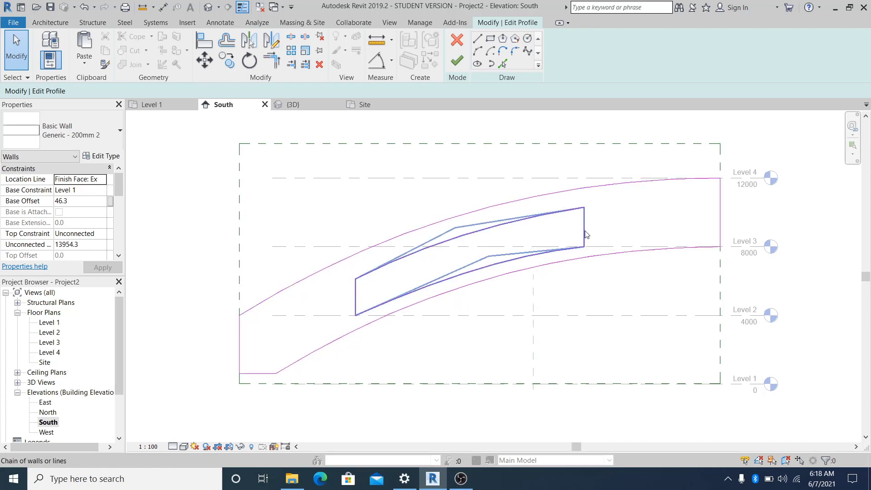
left_click(585, 235)
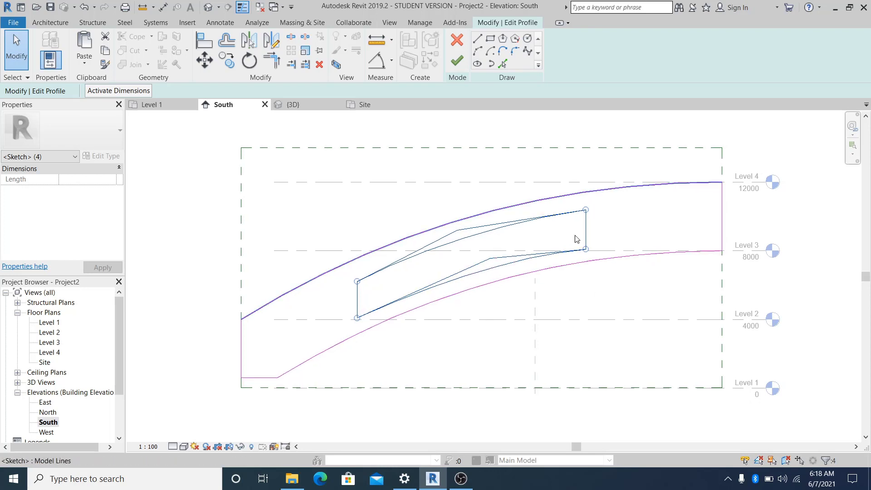
left_click(589, 305)
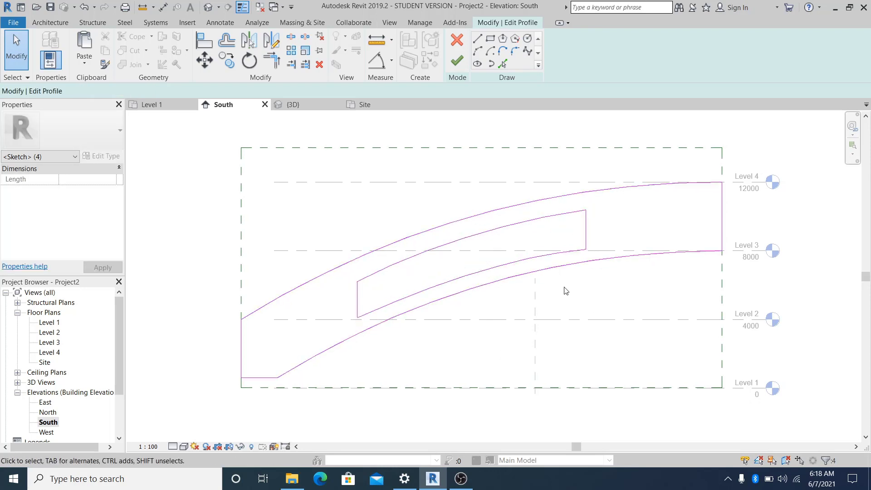
middle_click_drag(564, 287, 565, 289)
key("Tab")
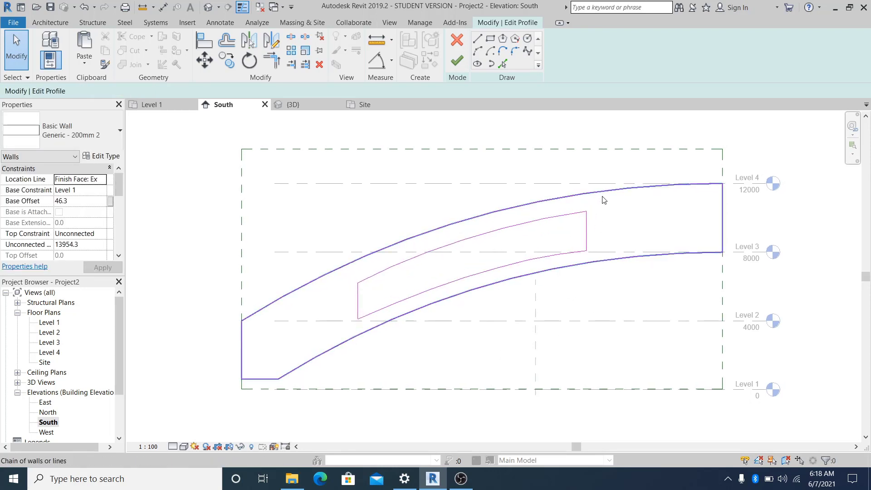
left_click(603, 197)
key("Delete")
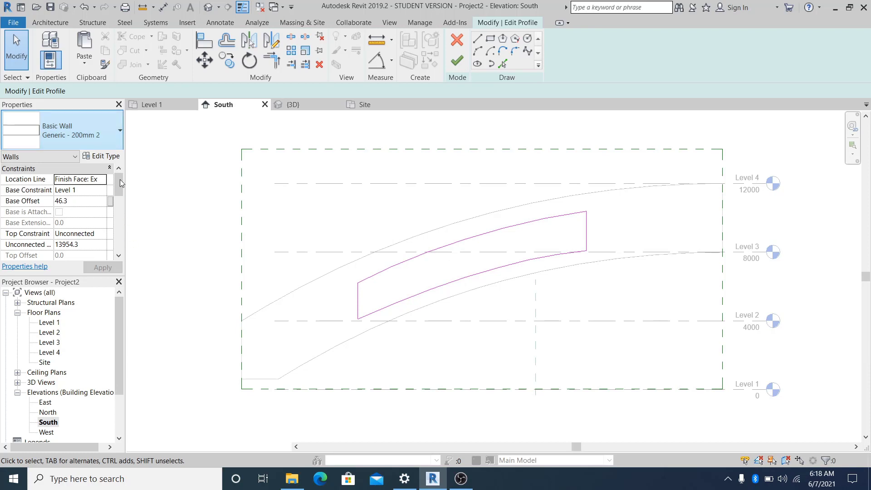
Change the wall to the Exterior Glazing curtain wall type and duplicate it as Exterior Glazing 2.
left_click(113, 131)
left_click_drag(151, 300, 146, 354)
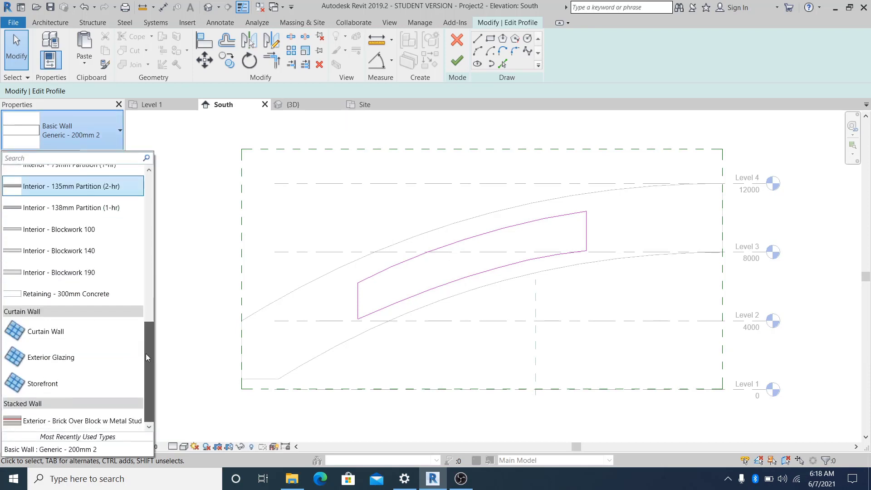
left_click(90, 357)
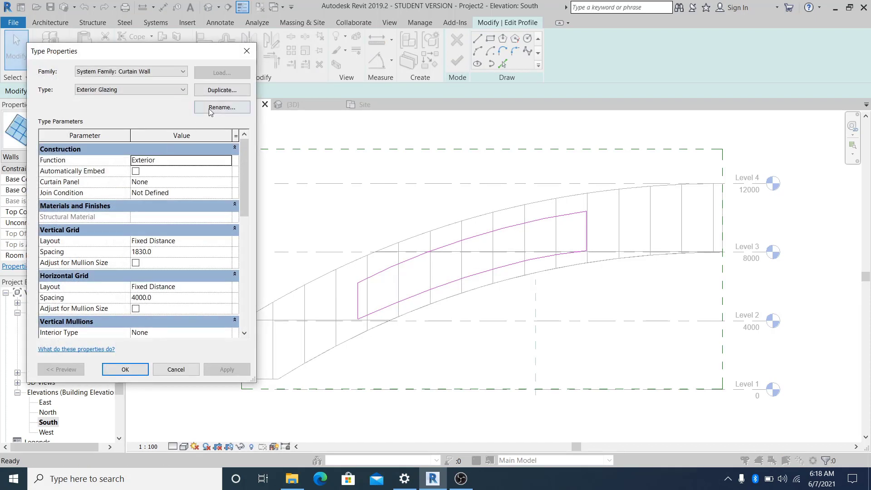
left_click(222, 90)
left_click(160, 240)
left_click(123, 370)
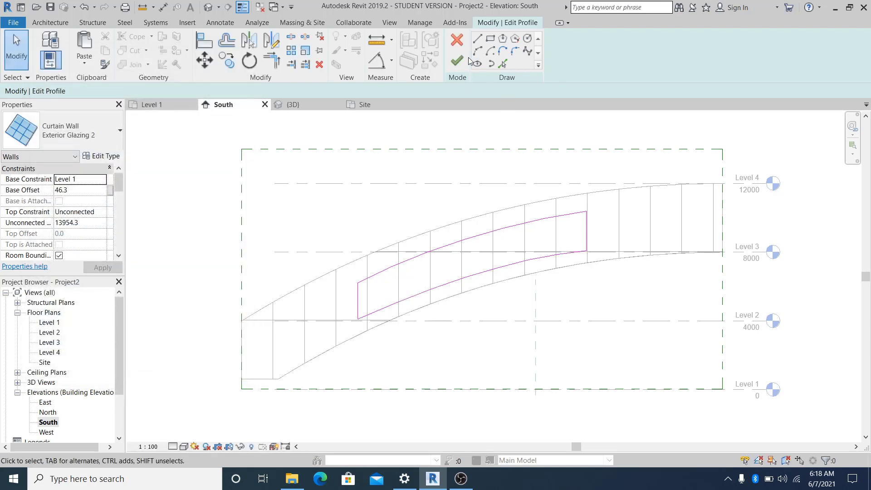
Set the Exterior Glazing 2 type's horizontal grid layout to None and delete the conflicting manual grid lines.
left_click(116, 157)
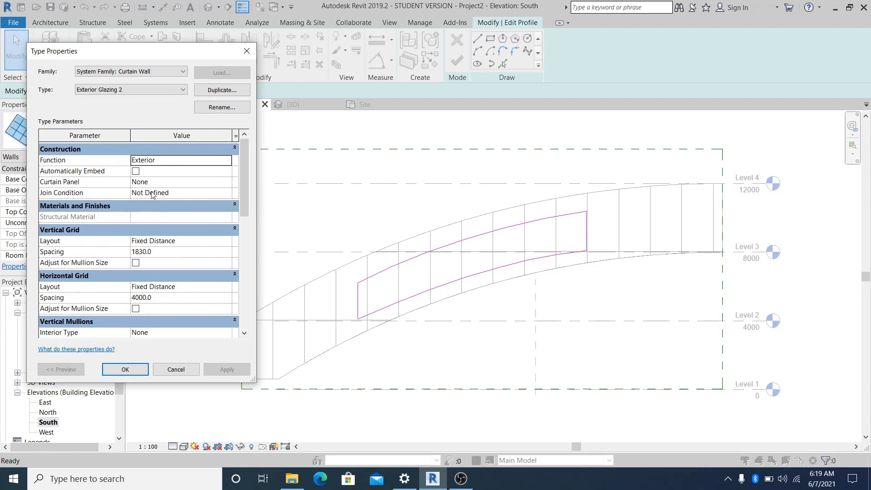
left_click(194, 287)
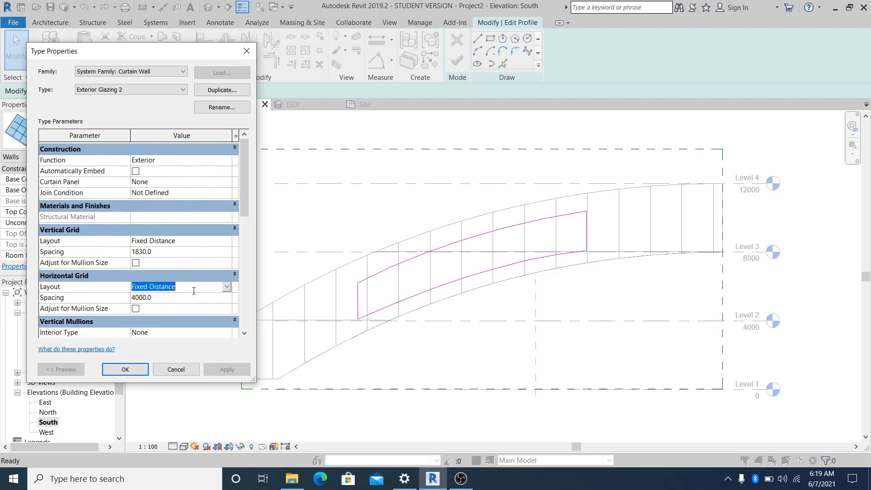
left_click(226, 287)
left_click(145, 297)
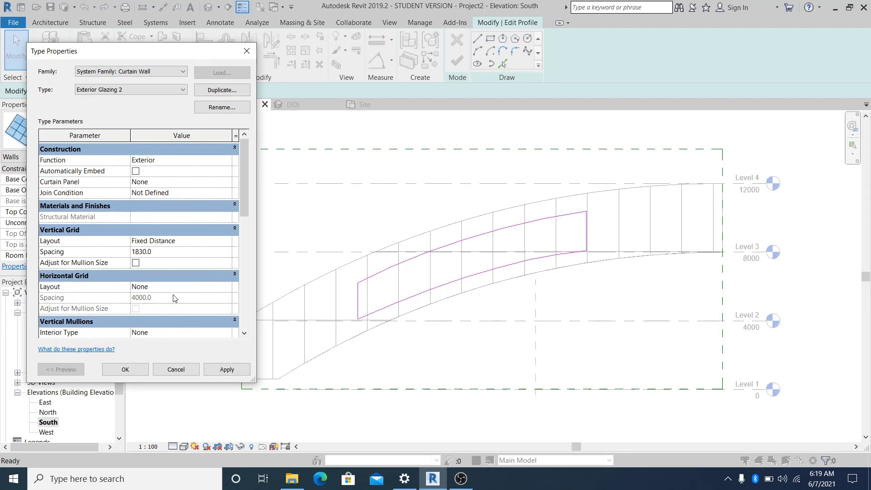
left_click(127, 373)
left_click(202, 259)
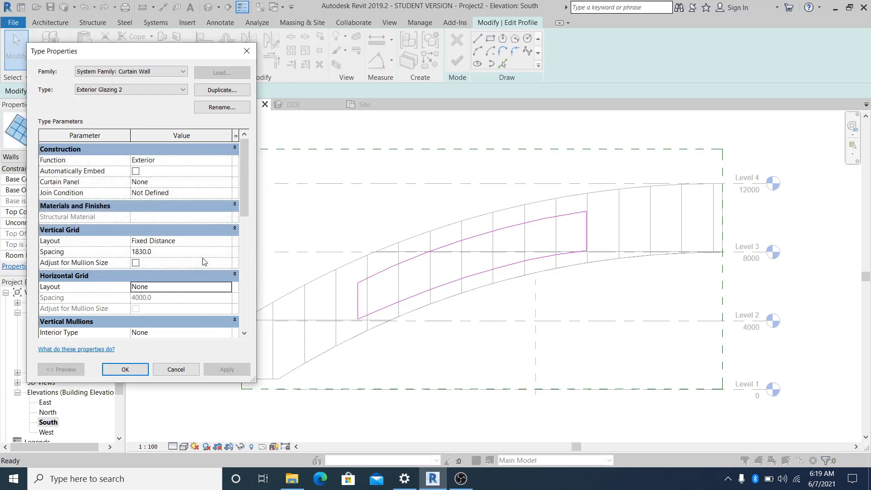
left_click(123, 369)
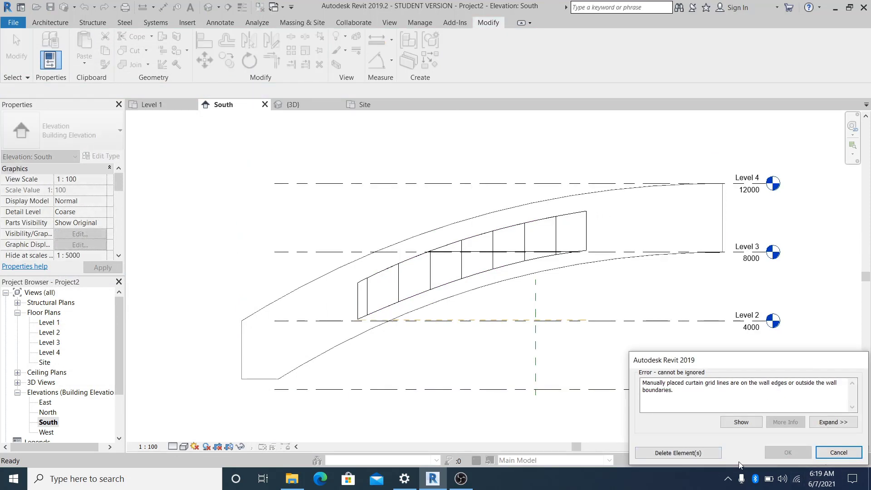
left_click(714, 453)
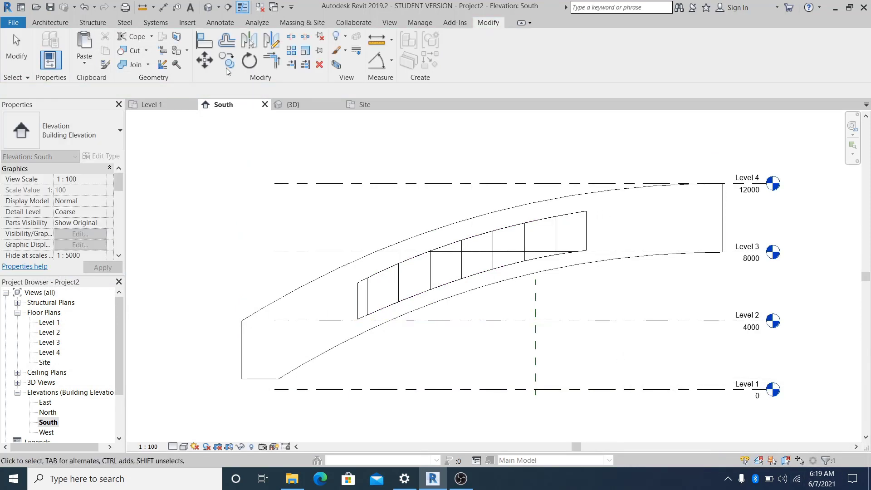
Open the default 3D view and switch its visual style to Realistic.
left_click(212, 8)
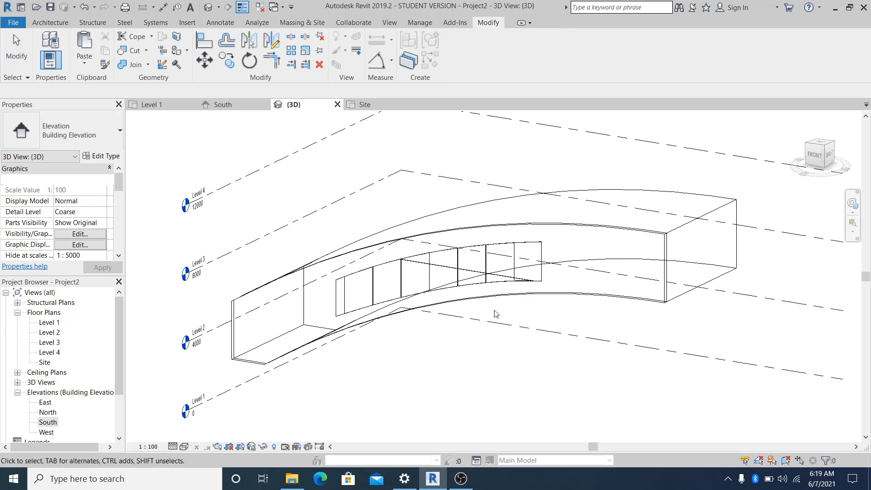
left_click(184, 447)
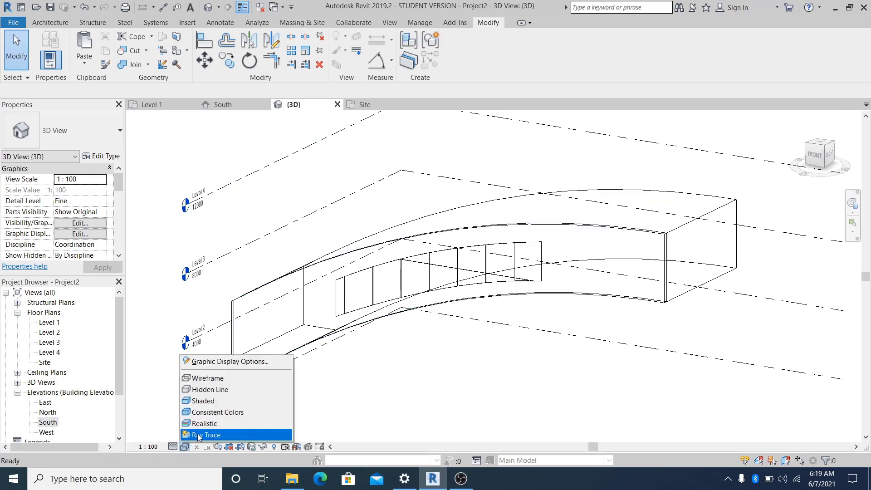
left_click(204, 424)
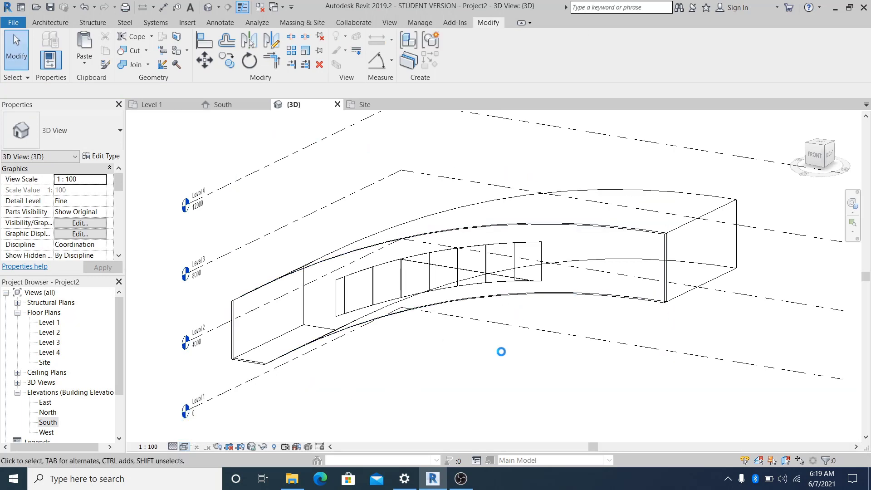
mouse_move(501, 351)
middle_mouse_down("shift")
mouse_move(641, 336)
mouse_move(647, 320)
mouse_move(593, 329)
mouse_move(585, 254)
middle_mouse_up("shift")
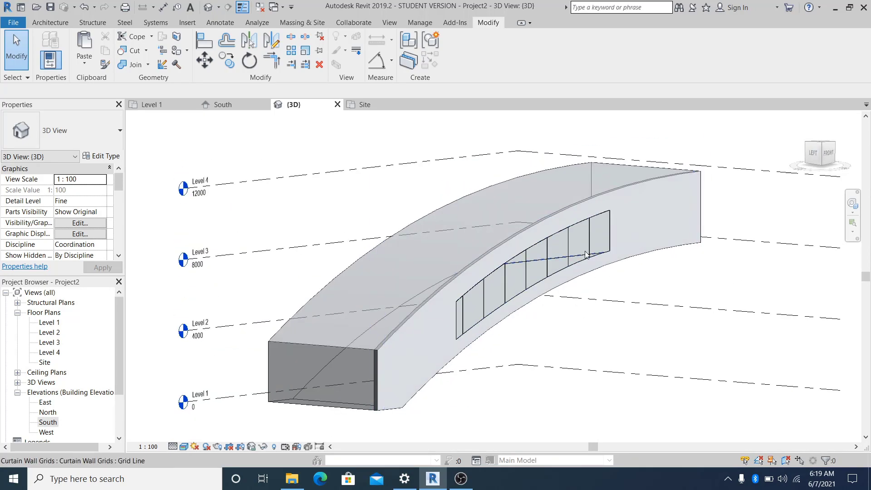
middle_click_drag(632, 305, 608, 320, "shift")
scroll(551, 265, "up", 1)
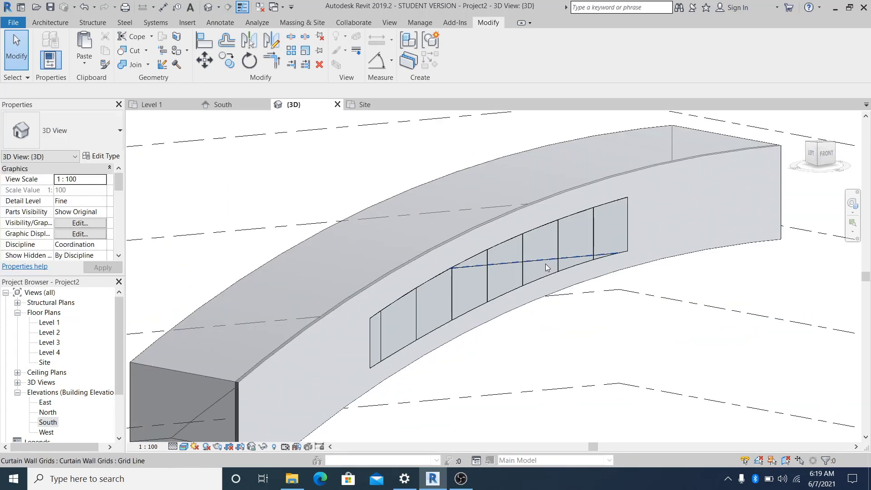
Select the diagonal curtain grid line crossing the glazing strip and delete it.
key("Tab")
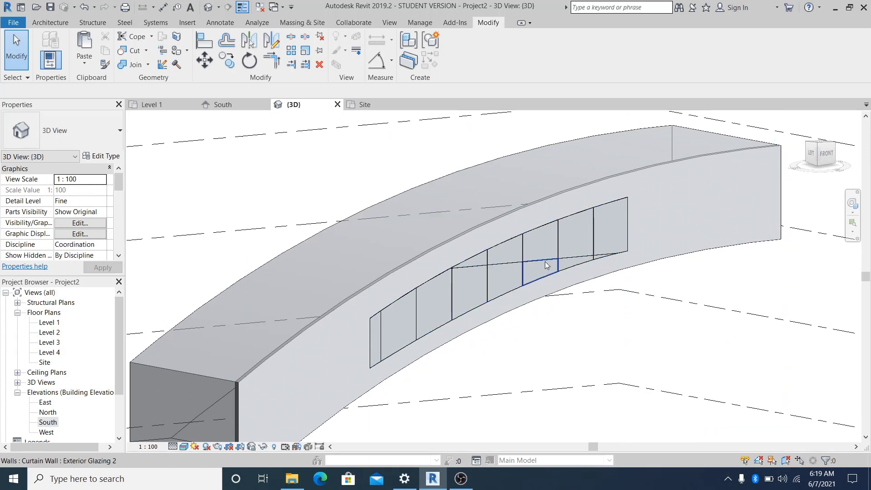
left_click(545, 260)
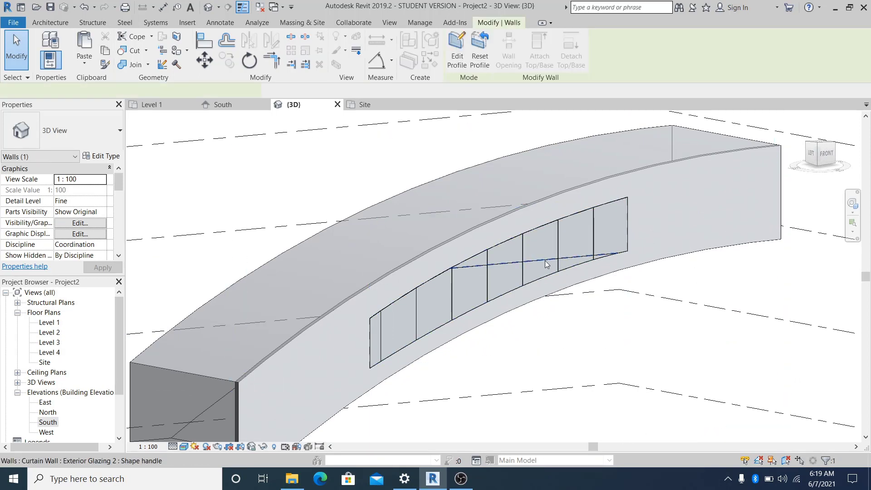
key("Escape")
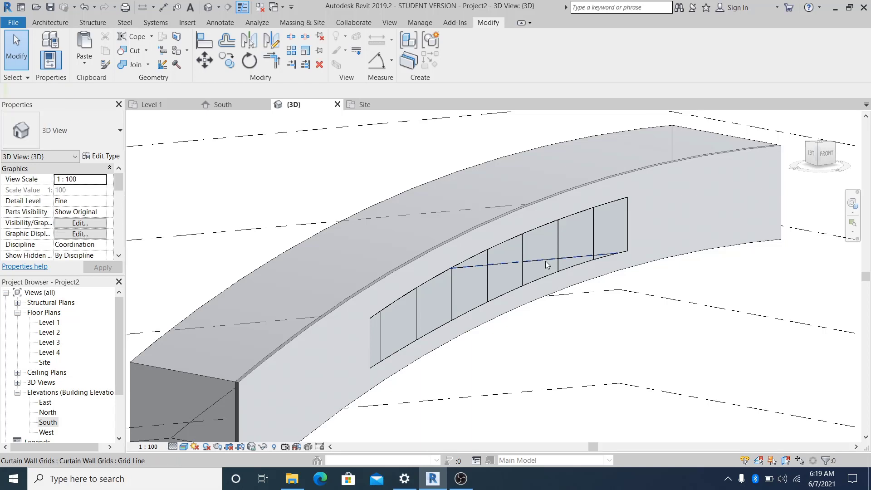
left_click(546, 263)
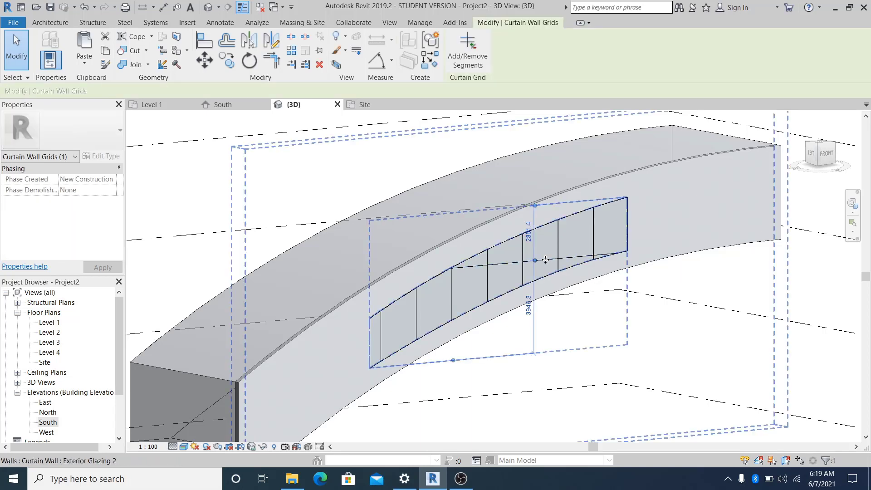
key("Escape")
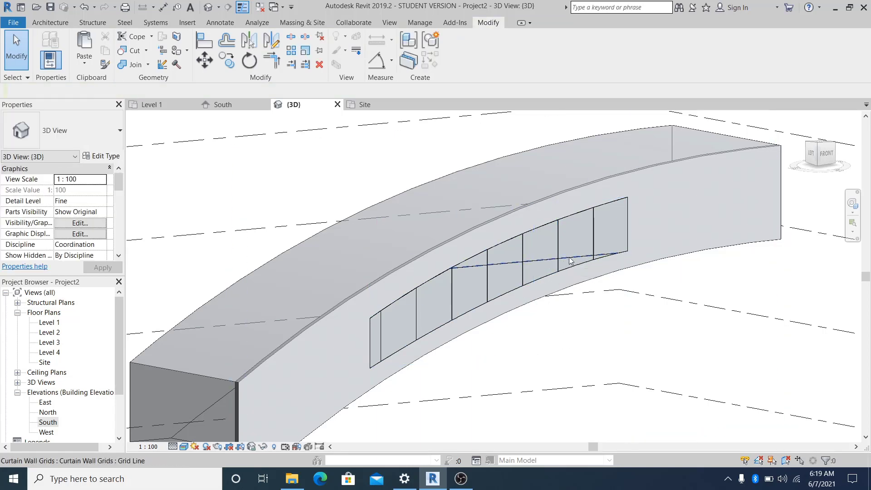
left_click(569, 259)
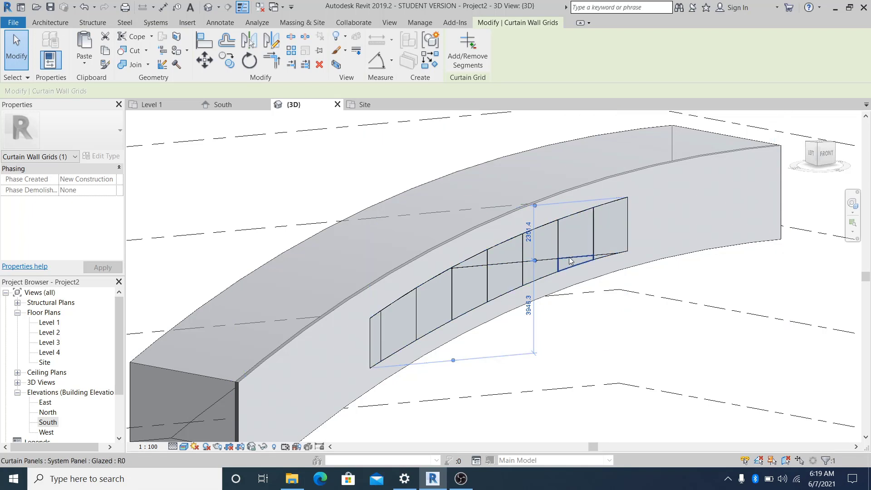
key("Tab")
left_click(569, 257)
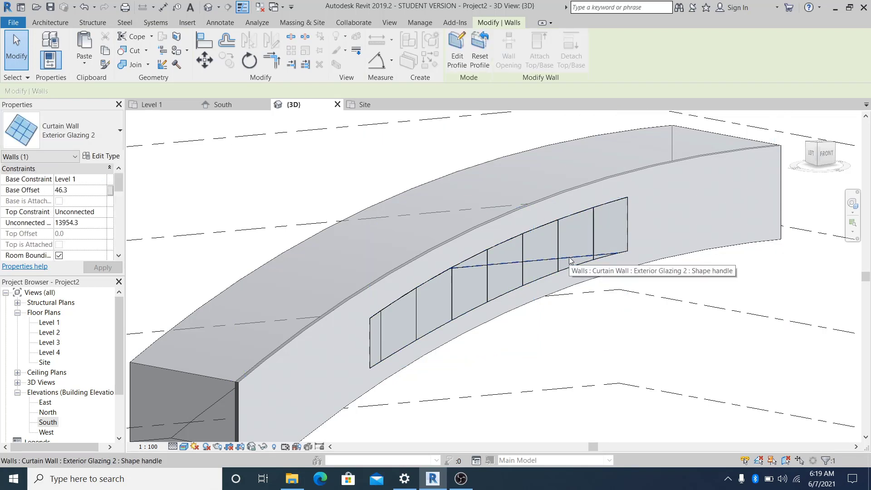
left_click(570, 258)
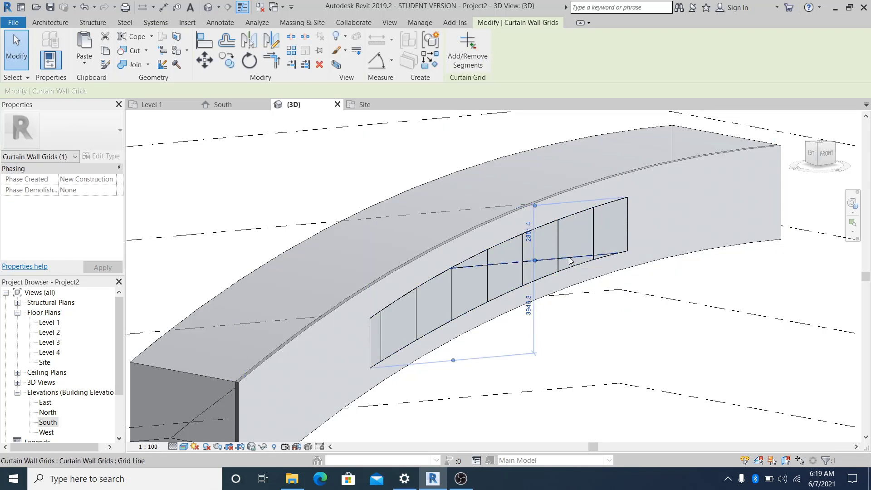
left_click(471, 41)
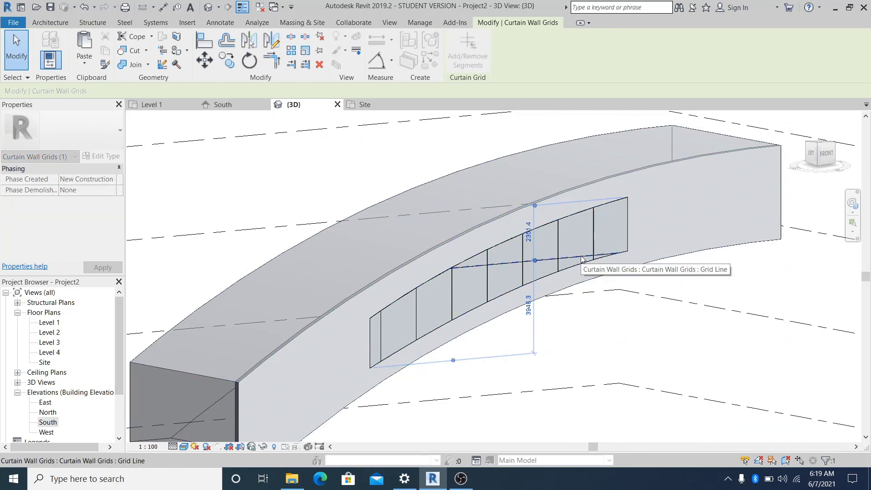
key("Delete")
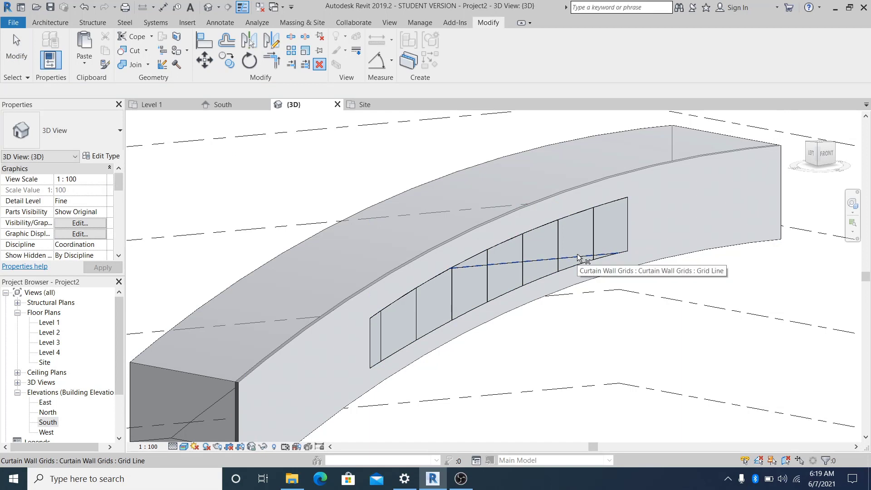
left_click(579, 257)
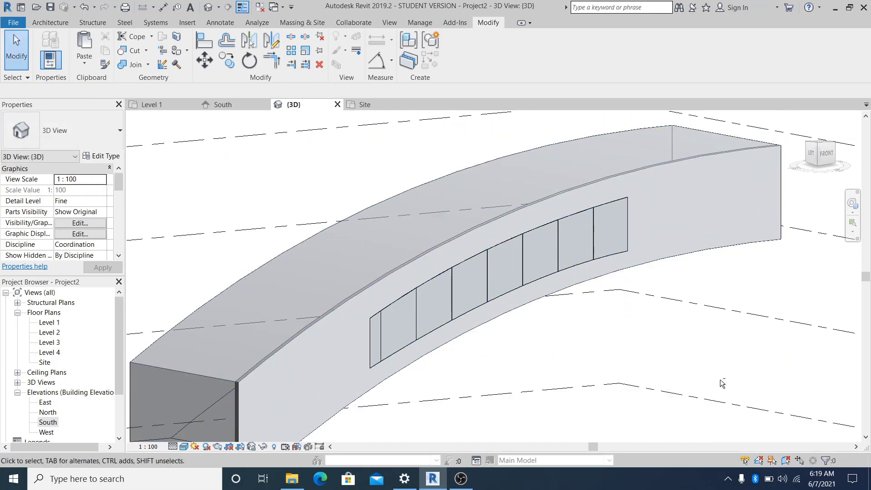
mouse_move(722, 384)
middle_mouse_down("shift")
mouse_move(764, 385)
mouse_move(707, 386)
middle_mouse_up("shift")
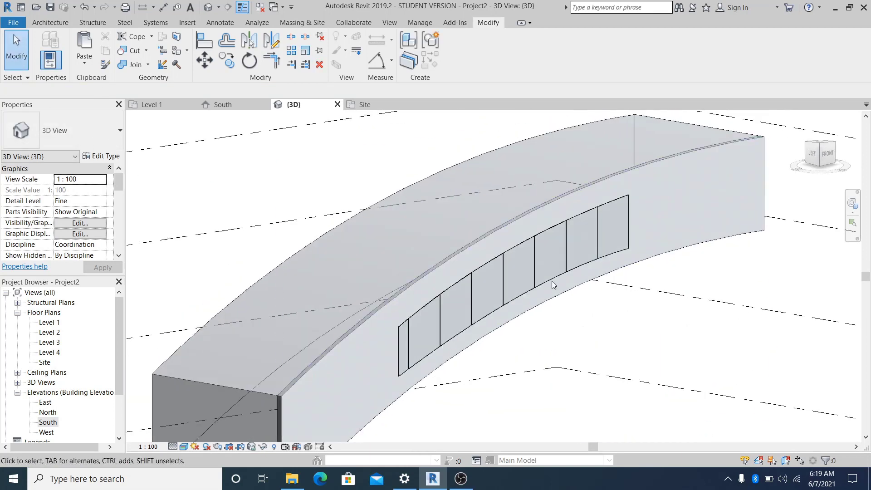
left_click(19, 61)
middle_click_drag(568, 365, 555, 351)
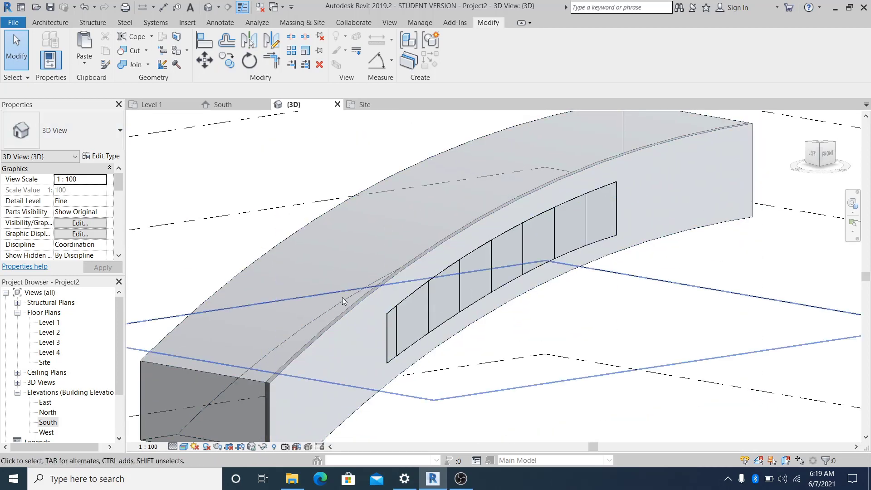
left_click(107, 157)
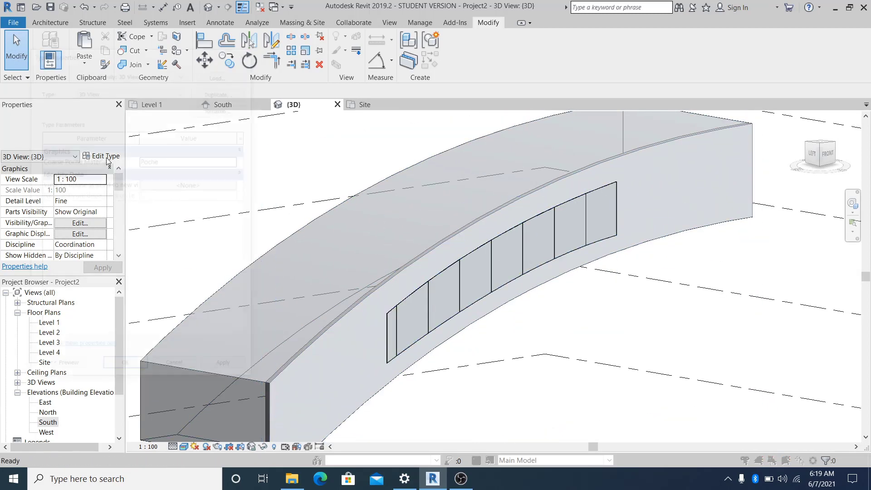
left_click(247, 51)
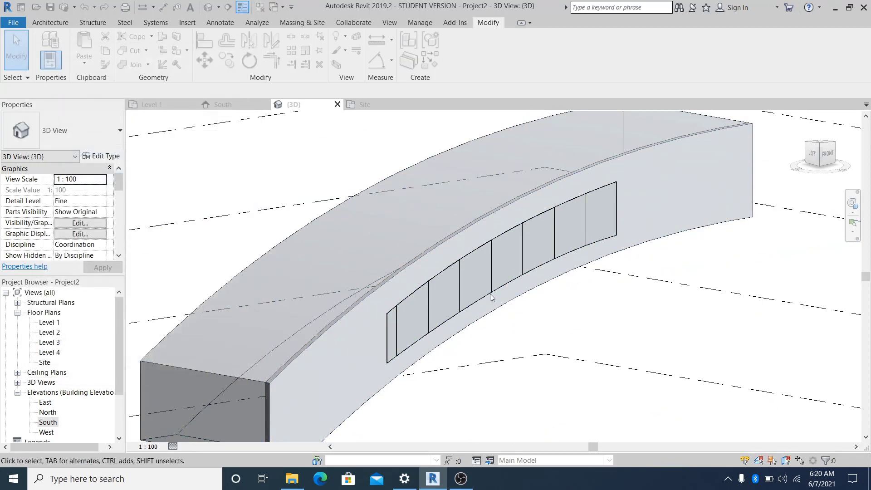
Set the curtain wall type's vertical grid spacing to 1250 and apply the change.
left_click(427, 296)
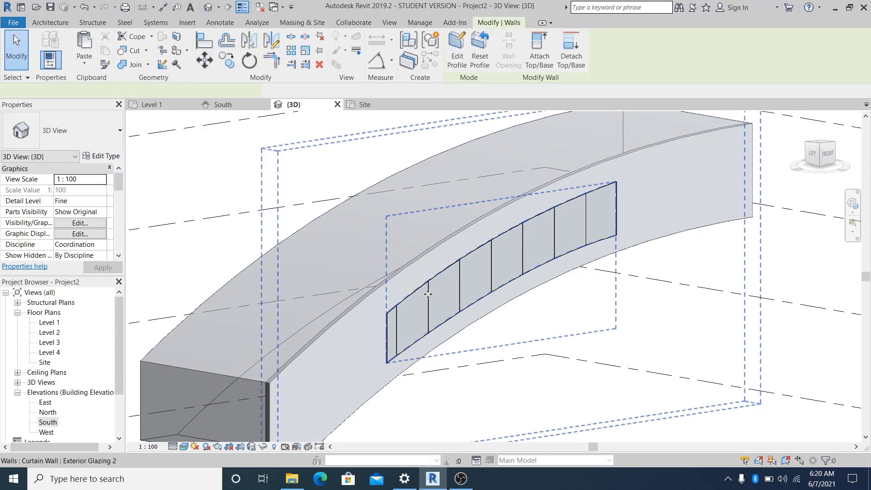
left_click(107, 157)
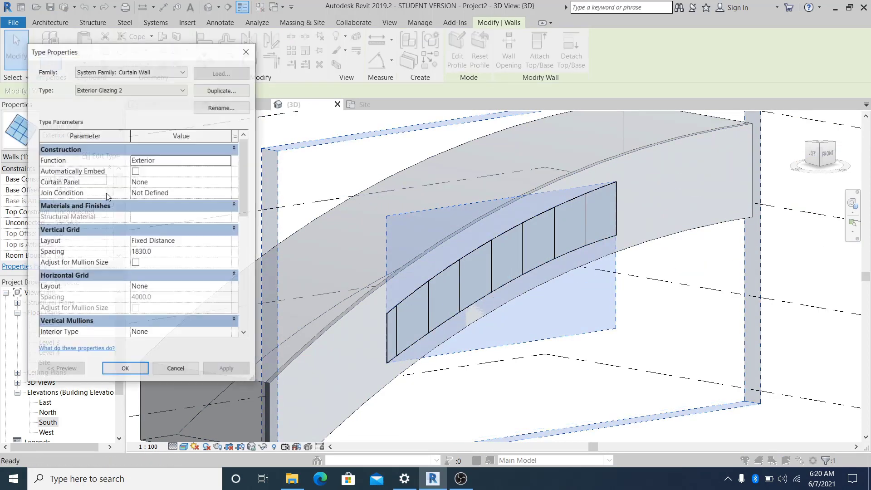
left_click(194, 253)
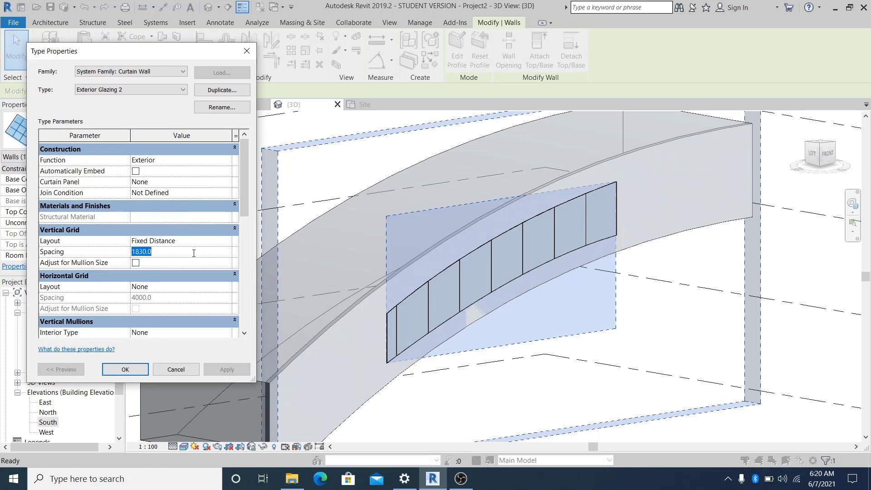
type("1")
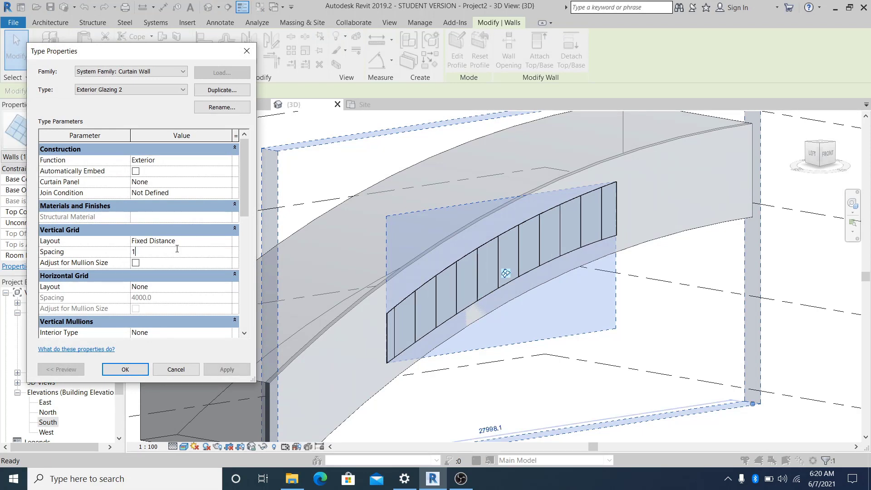
type("250")
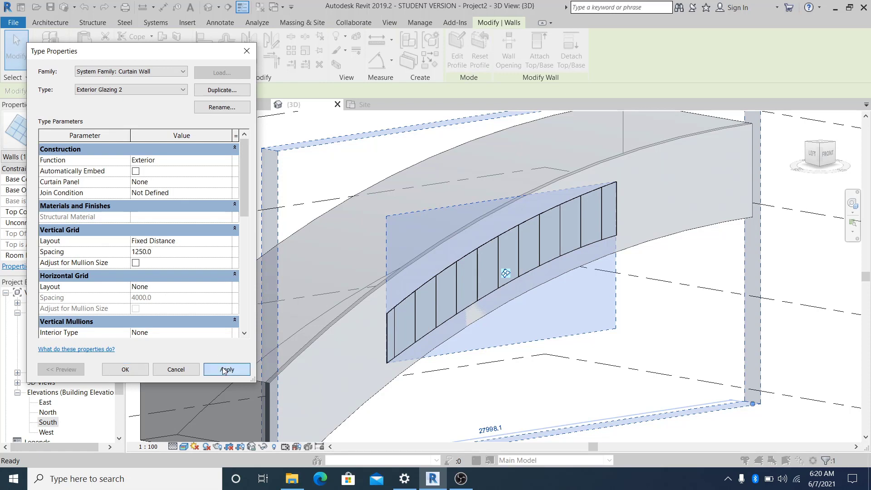
left_click(225, 369)
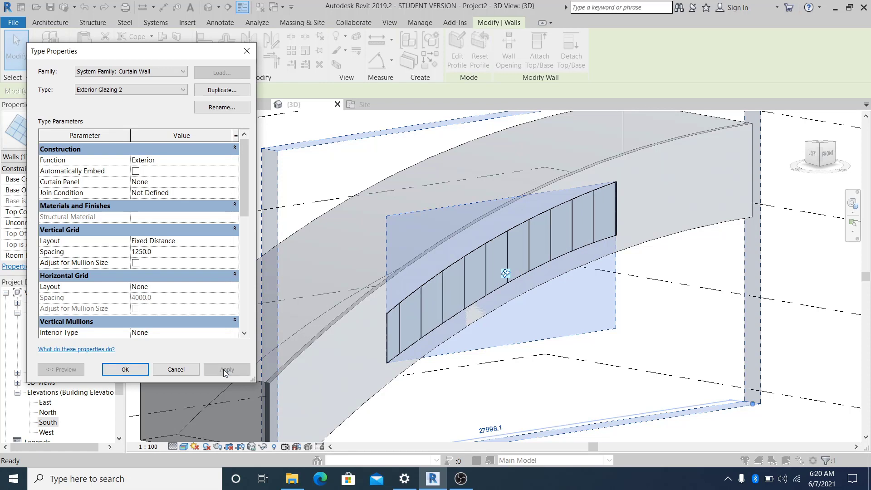
left_click(125, 369)
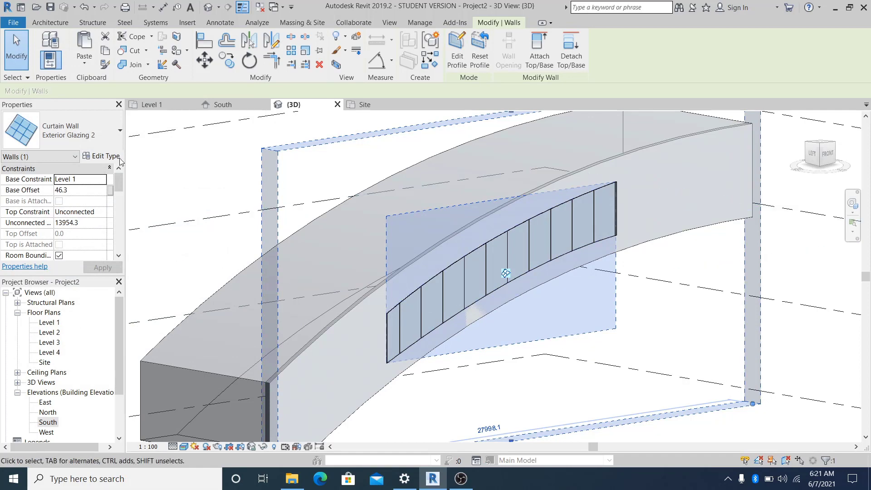
Open the glazing type's properties and set the vertical mullion interior type to Rectangular Mullion : 50 x 150mm.
left_click(102, 155)
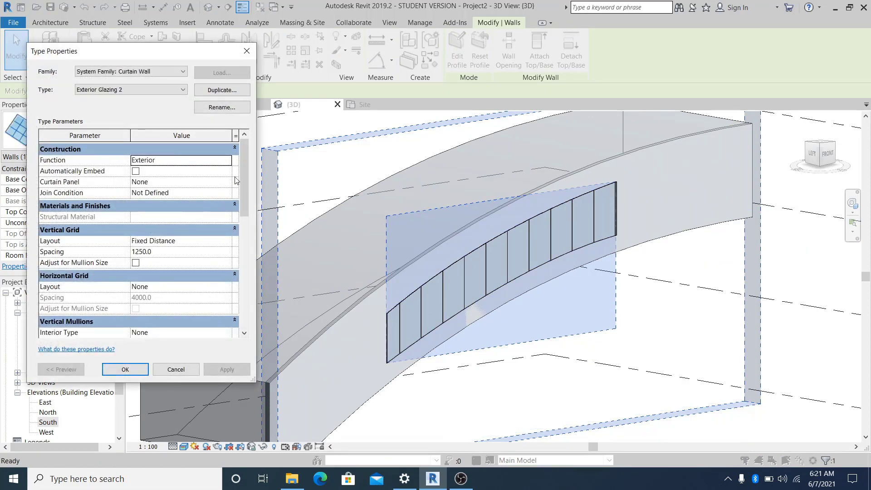
left_click_drag(243, 167, 243, 194)
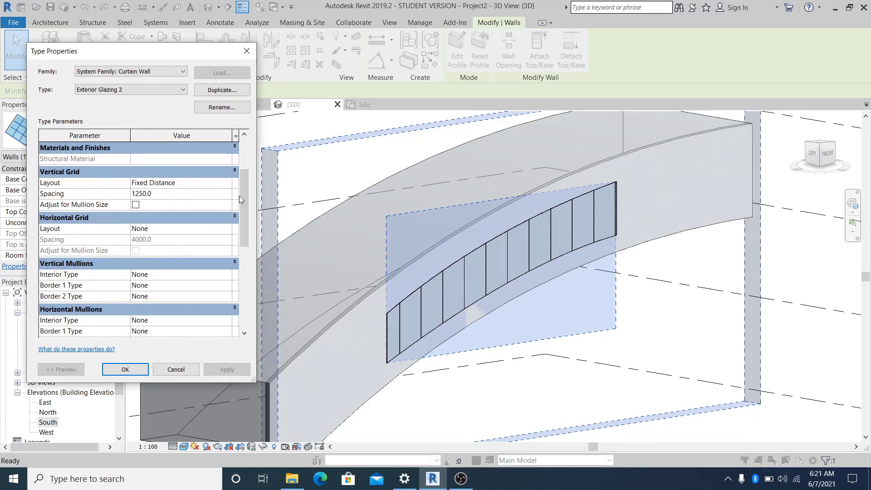
mouse_move(244, 197)
left_mouse_down()
mouse_move(243, 205)
mouse_move(254, 167)
mouse_move(254, 194)
left_mouse_up()
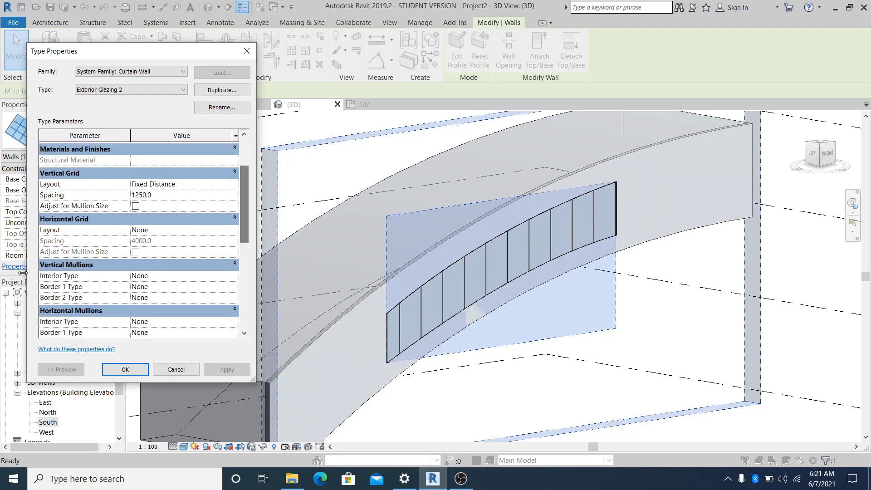
left_click(231, 276)
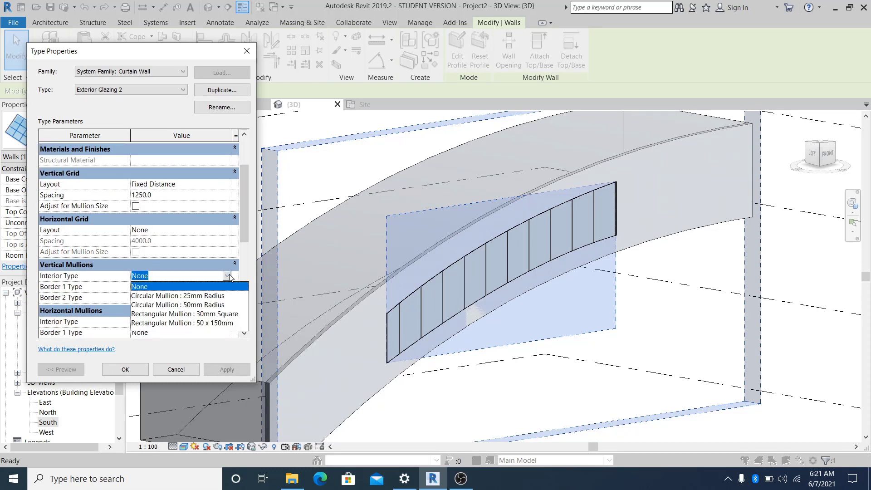
left_click(213, 323)
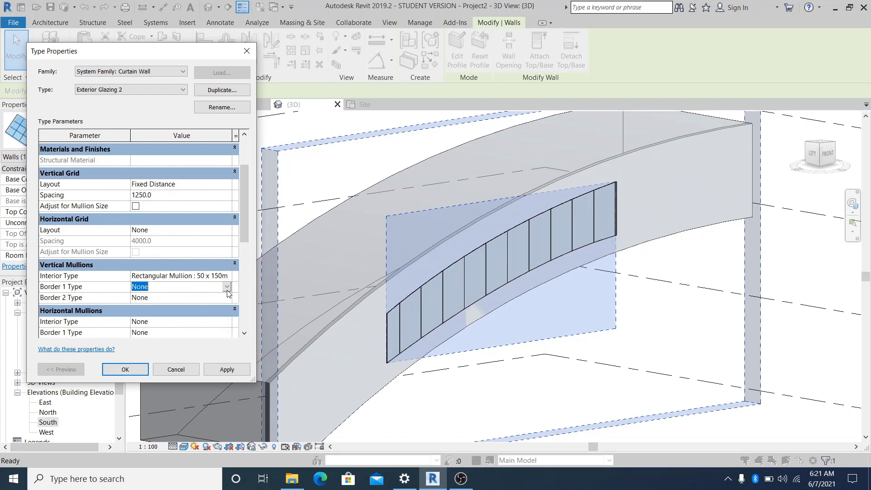
Set the vertical mullion Border 1 and Border 2 types to Rectangular Mullion : 50 x 150mm and apply the changes.
left_click(226, 287)
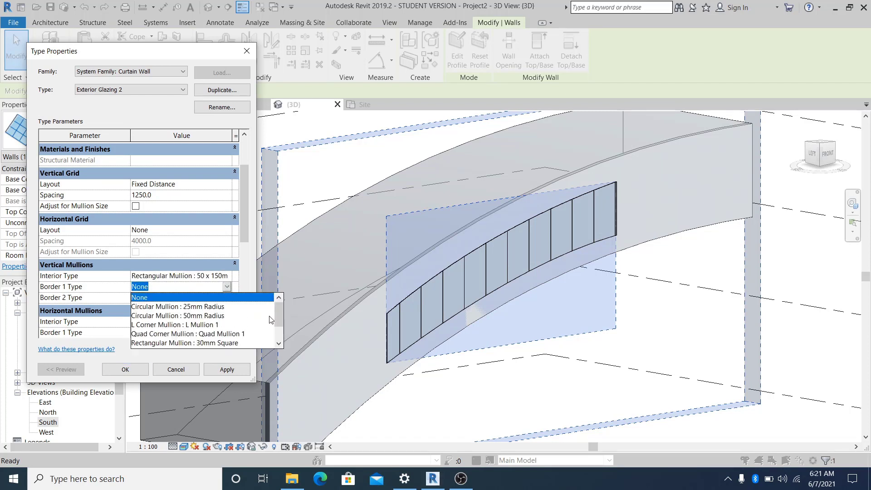
left_click_drag(278, 320, 280, 334)
left_click(218, 324)
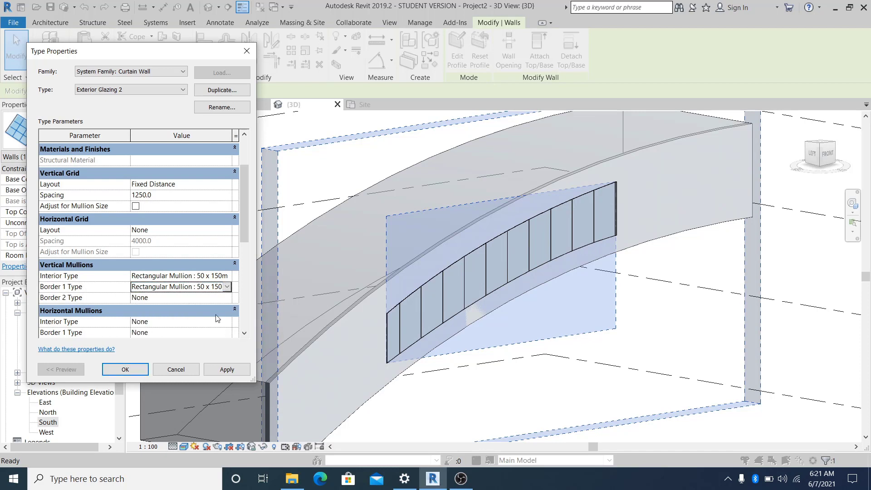
left_click(226, 298)
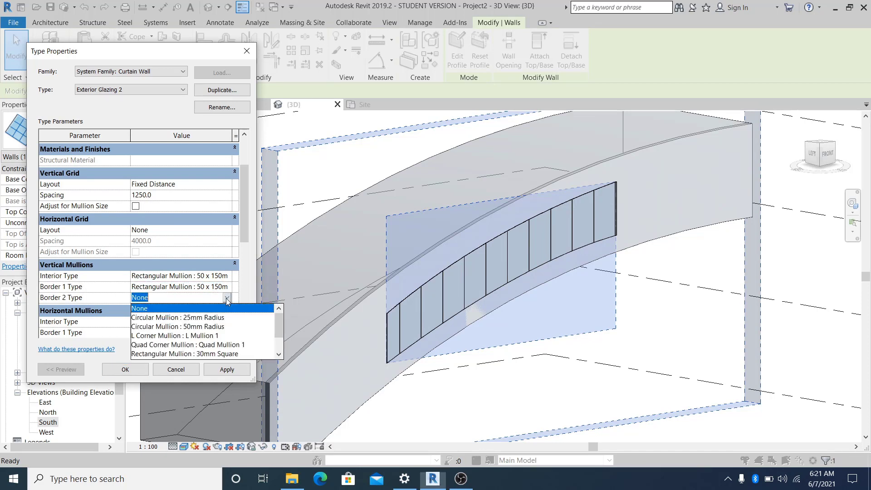
left_click_drag(278, 331, 278, 343)
left_click(229, 336)
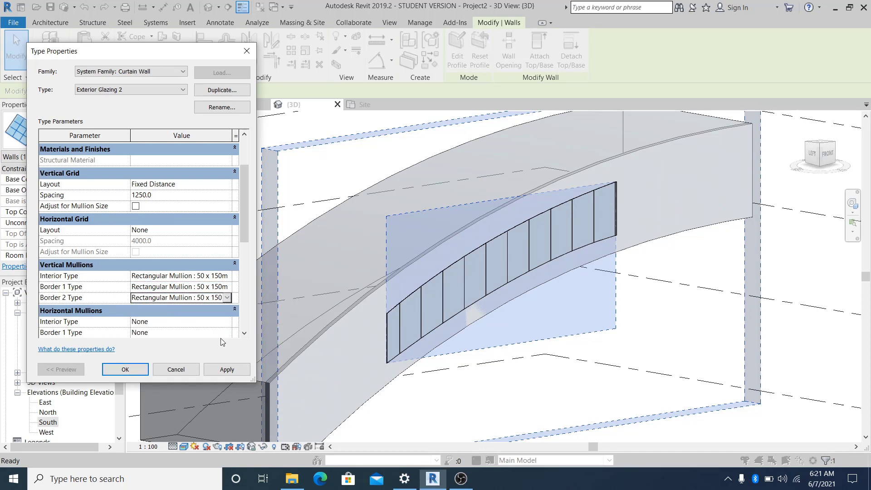
left_click(219, 369)
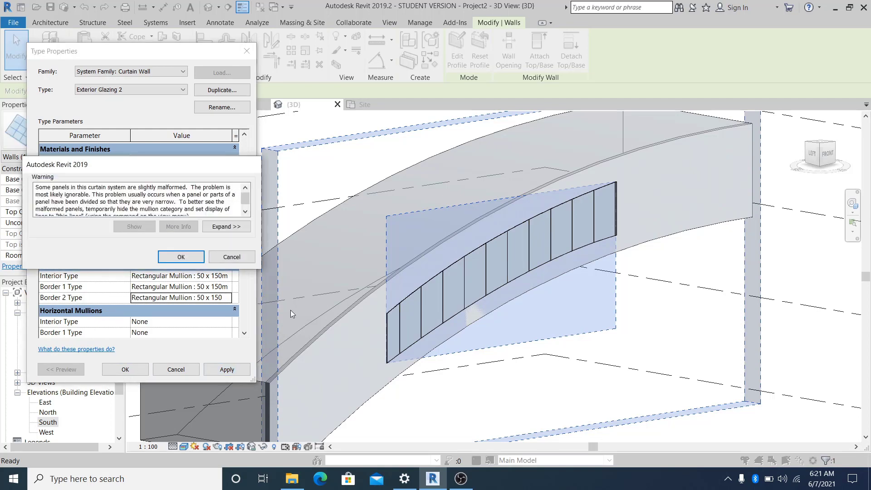
left_click(182, 256)
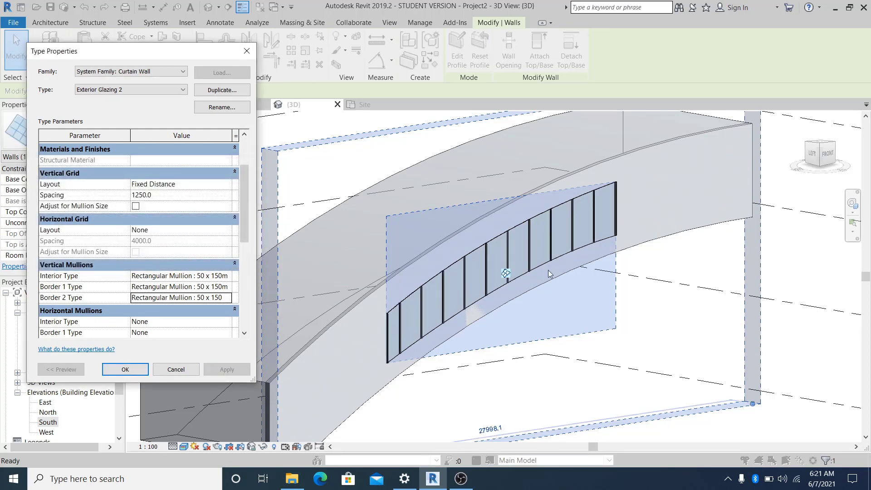
left_click(146, 368)
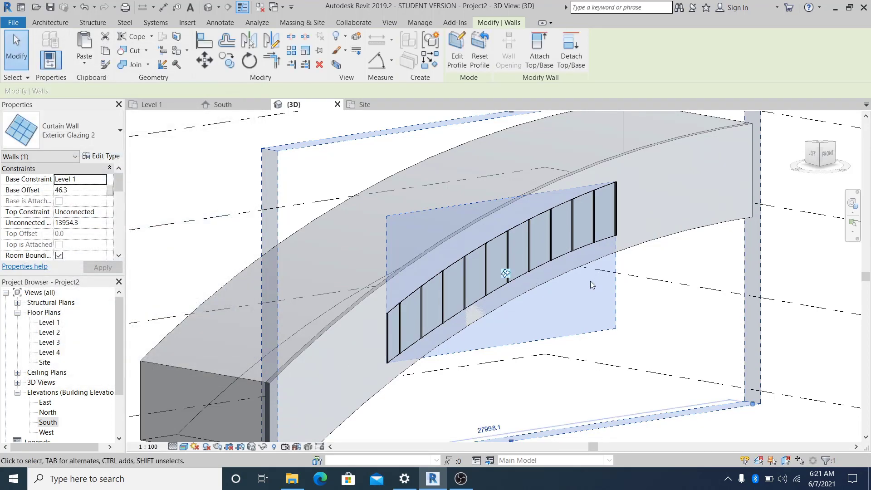
Place Mullion tool mullions on the glazing strip's curved top and bottom edge grid lines.
middle_click_drag(590, 286, 639, 272, "shift")
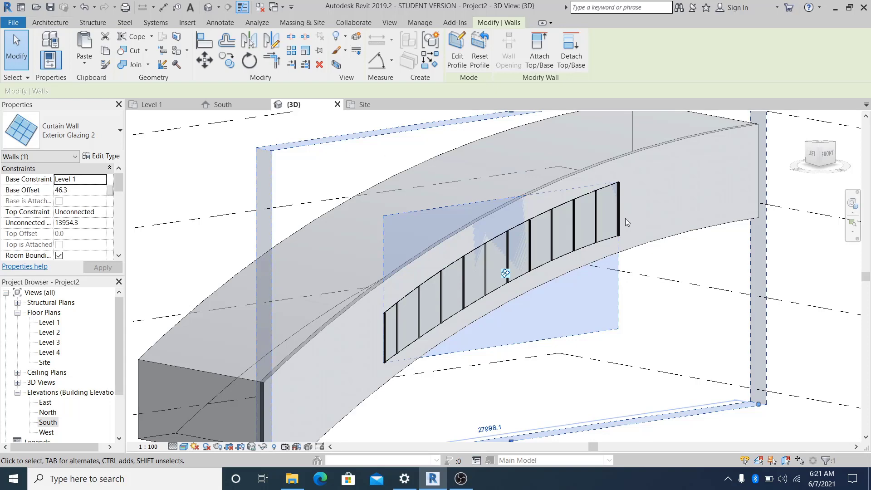
middle_click_drag(625, 226, 614, 165, "shift")
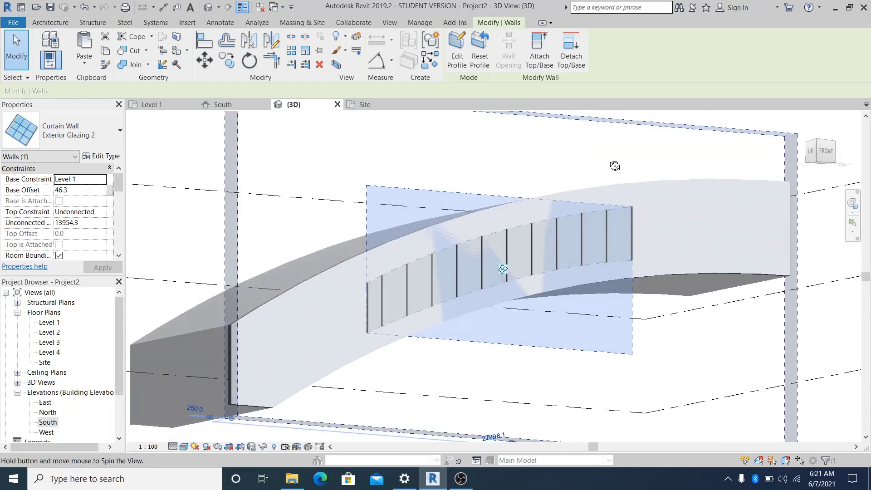
left_click(59, 24)
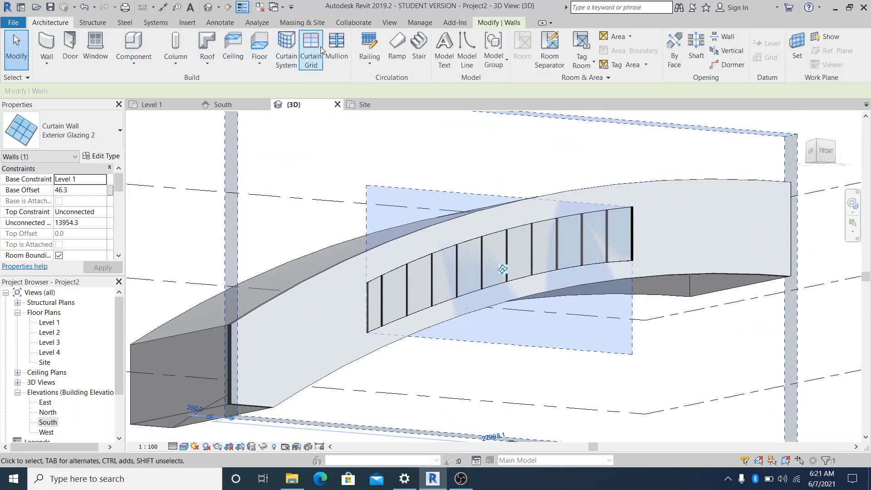
left_click(336, 45)
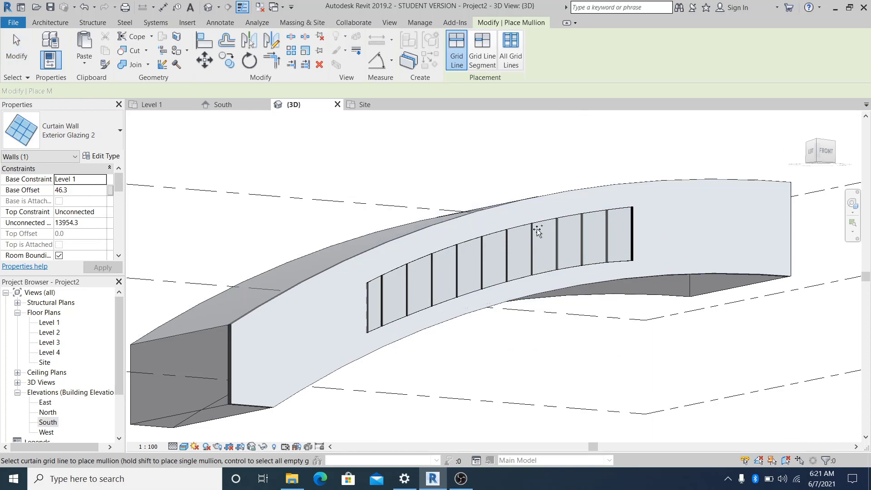
left_click(567, 266)
left_click(566, 270)
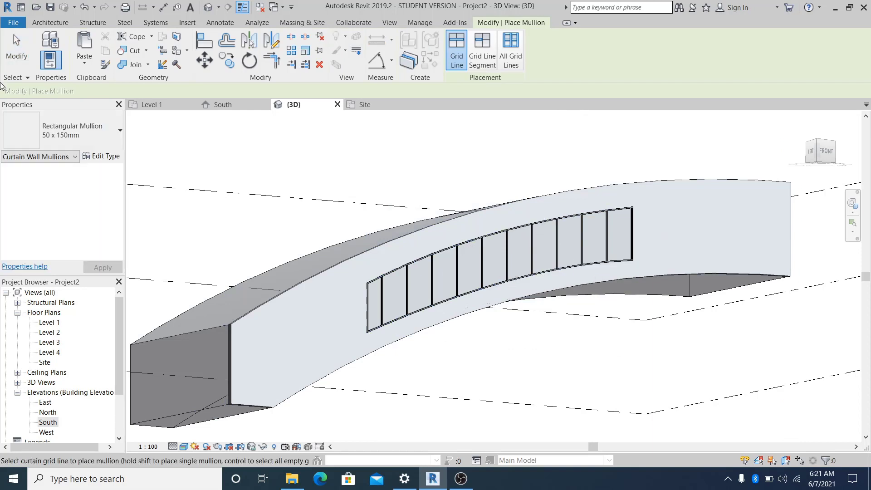
key("Escape")
key("Escape")
Open the Site floor plan and set its detail level to Fine and visual style to Wireframe.
middle_click_drag(533, 278, 524, 334, "shift")
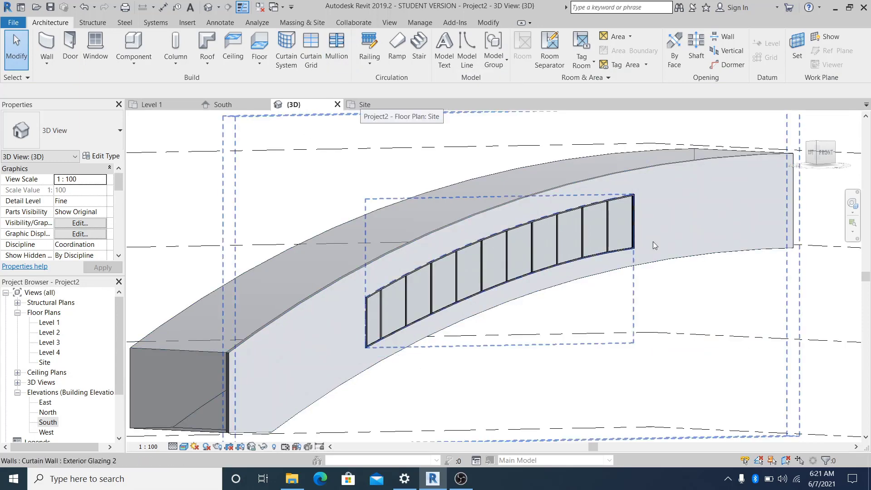
middle_click_drag(523, 353, 517, 357, "shift")
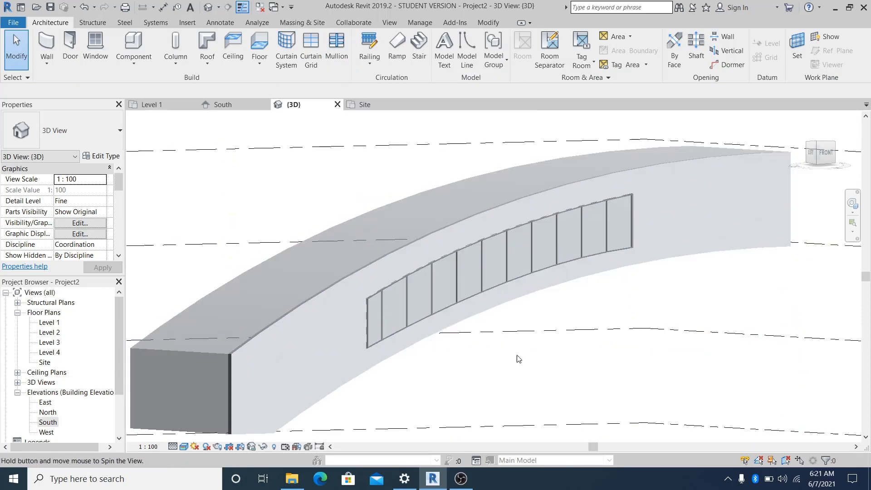
double_click(45, 362)
scroll(473, 295, "down", 1)
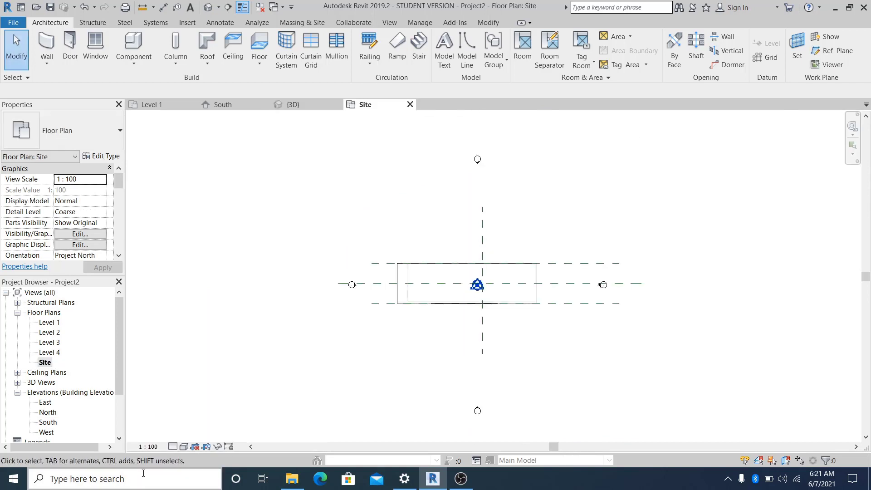
left_click(173, 446)
left_click(184, 434)
left_click(184, 446)
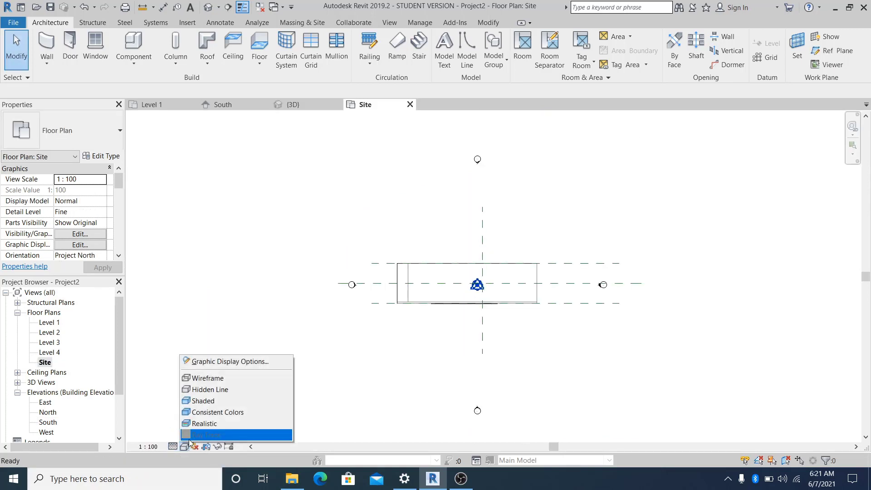
left_click(208, 378)
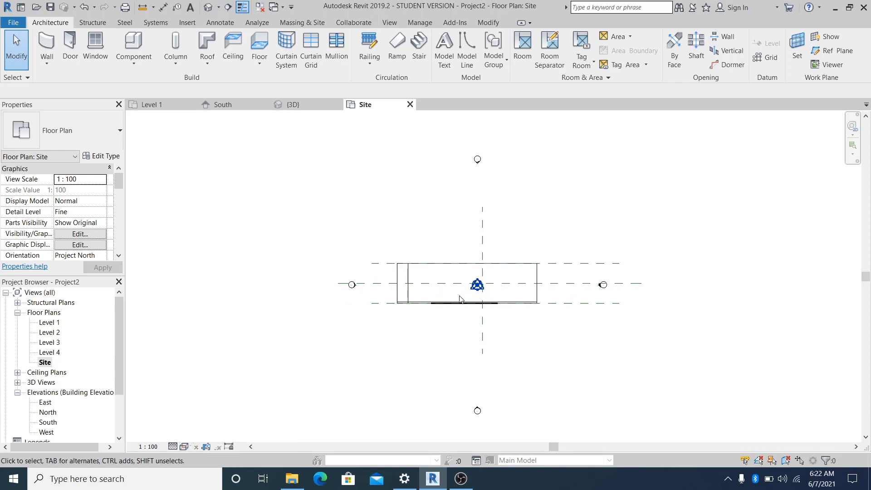
Align the curtain glazing strip to the face of the basic wall in the Site plan.
scroll(459, 298, "up", 1)
scroll(459, 298, "down", 1)
middle_click_drag(459, 297, 468, 341)
scroll(468, 345, "up", 5)
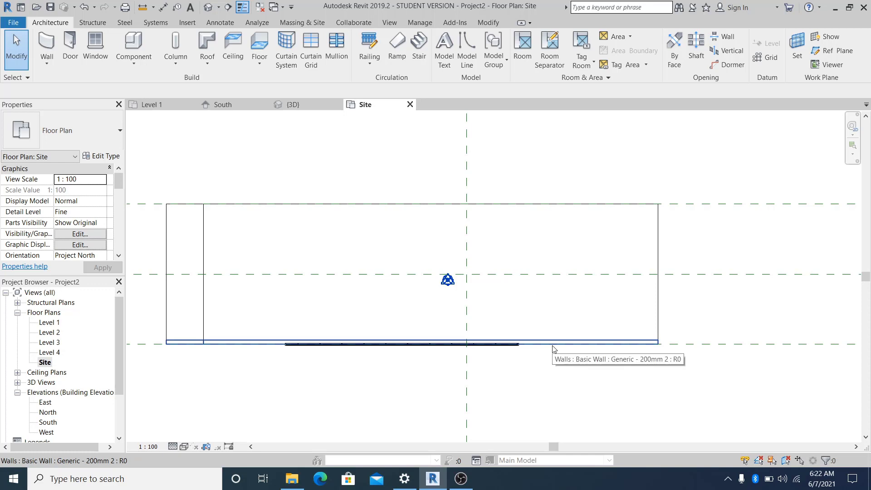
key("a")
key("l")
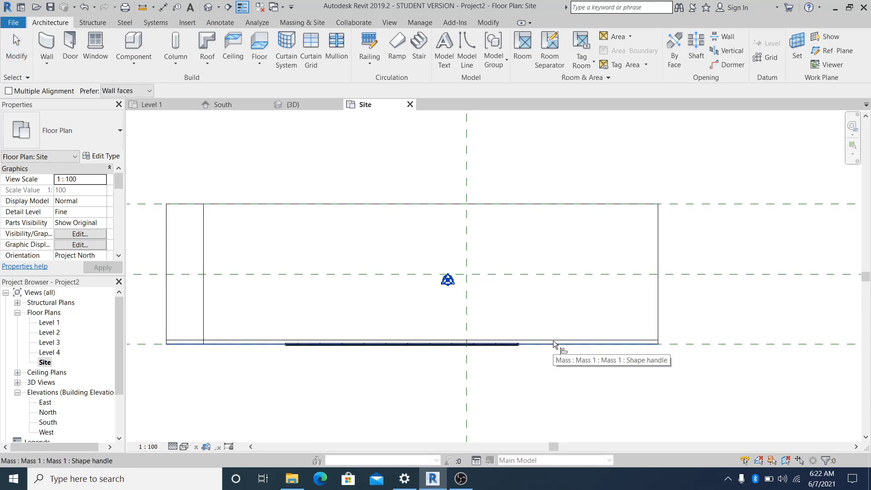
left_click(553, 340)
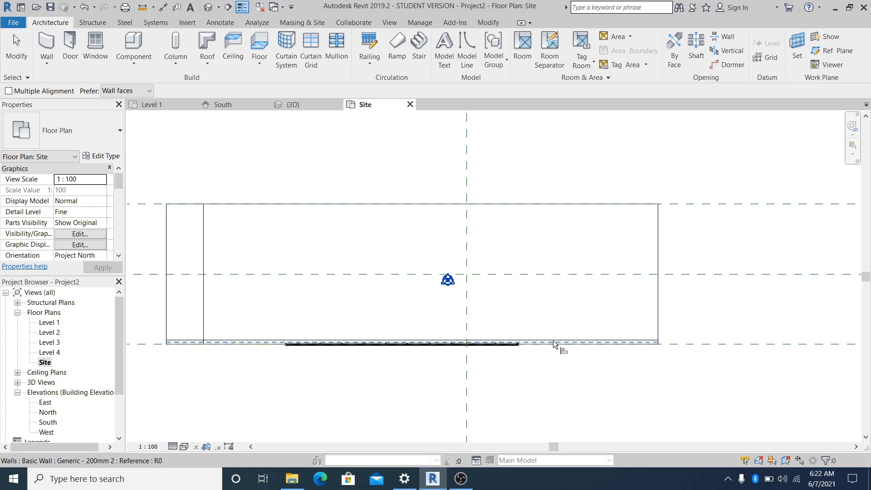
scroll(492, 344, "up", 3)
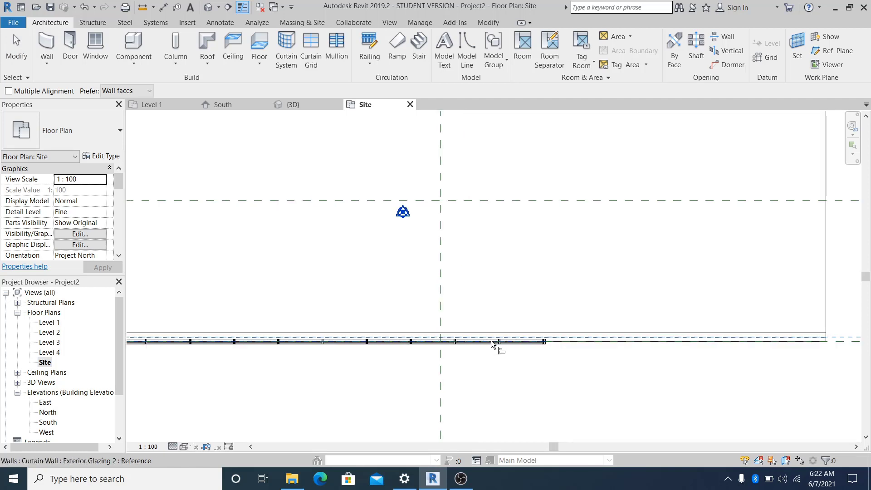
left_click(492, 343)
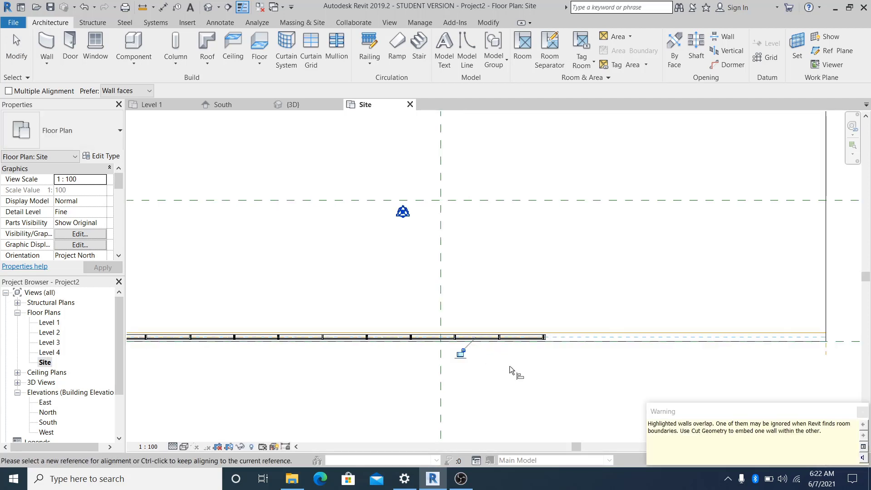
key("Escape")
key("Escape")
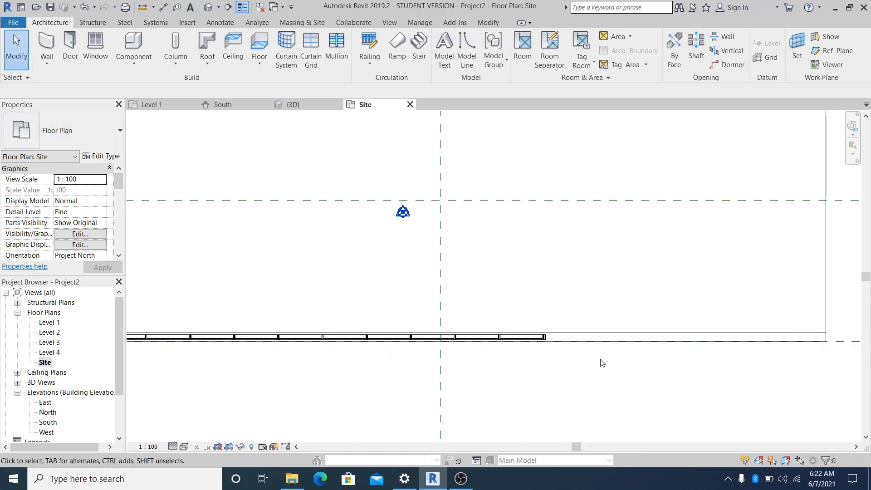
Mirror the curtain glazing strip and basic wall about the horizontal reference plane to the mass's opposite side.
left_click(533, 338)
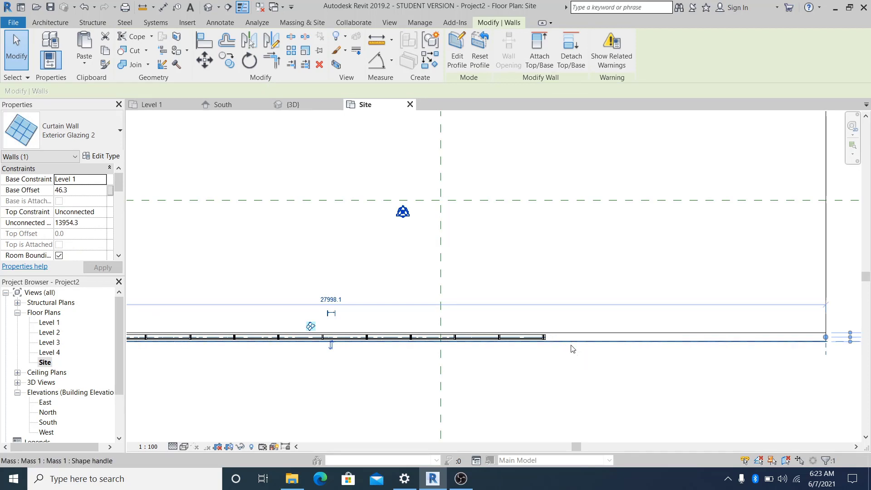
left_click(573, 347, "ctrl")
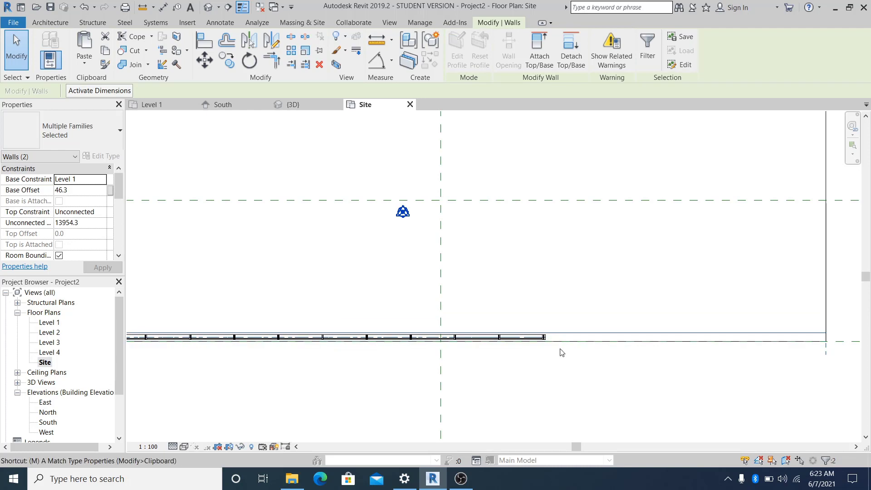
key("m")
key("m")
left_click(562, 201)
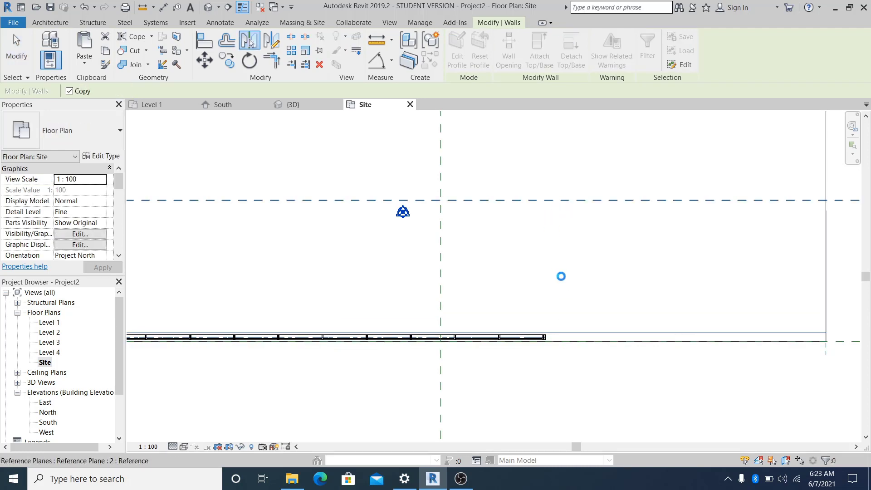
middle_click_drag(530, 280, 482, 396)
middle_click_drag(639, 370, 633, 359)
key("Escape")
scroll(561, 244, "down", 1)
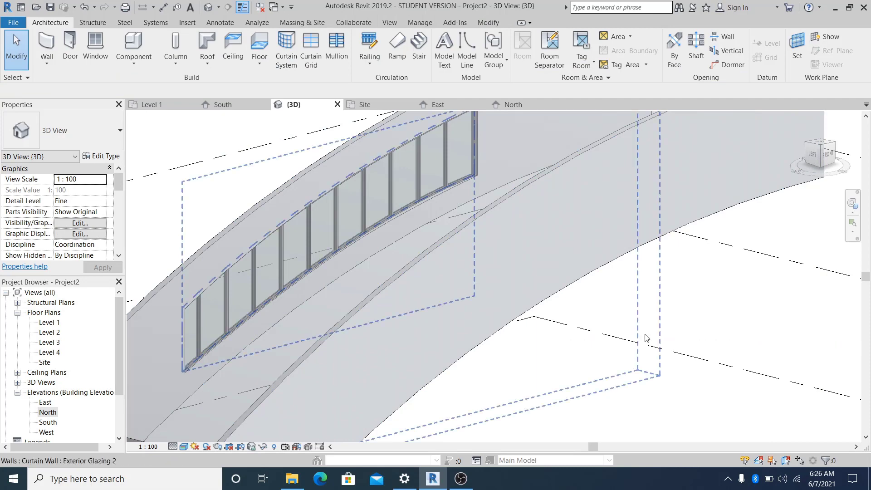
Open the mirrored basic wall's profile for editing in the 3D view.
left_click(645, 245)
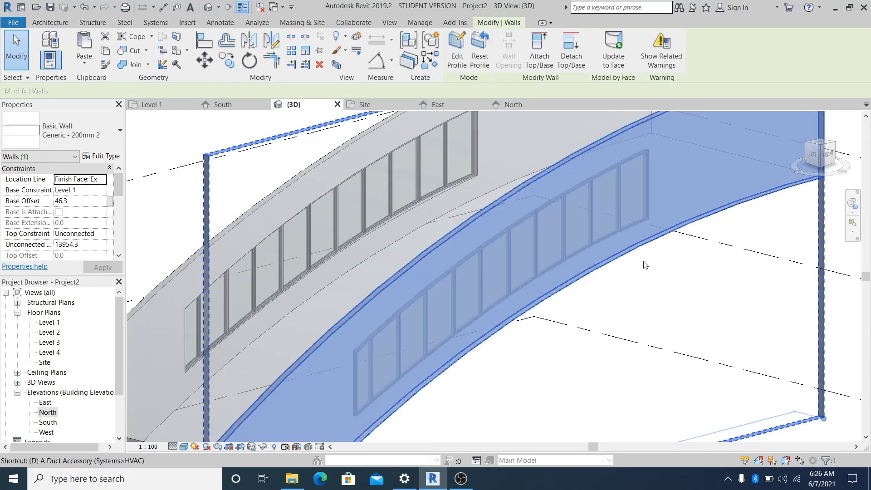
left_click(685, 281)
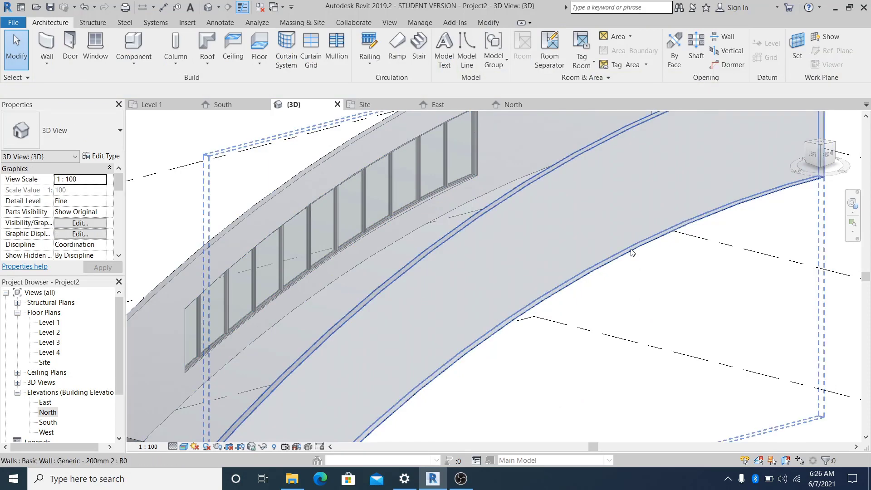
double_click(633, 252)
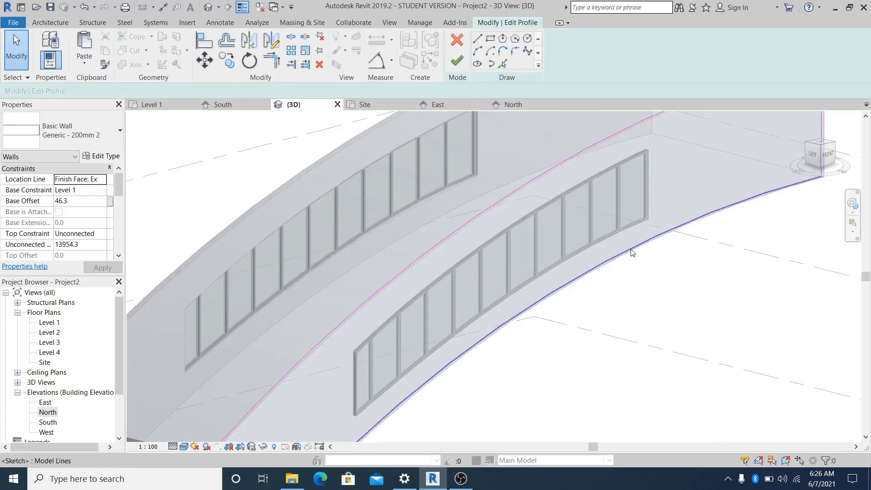
Pick the mirrored curtain glazing strip's outline edges to cut an opening in the wall profile, then finish the profile edit.
middle_click_drag(570, 289, 553, 268, "shift")
middle_click_drag(444, 333, 437, 340)
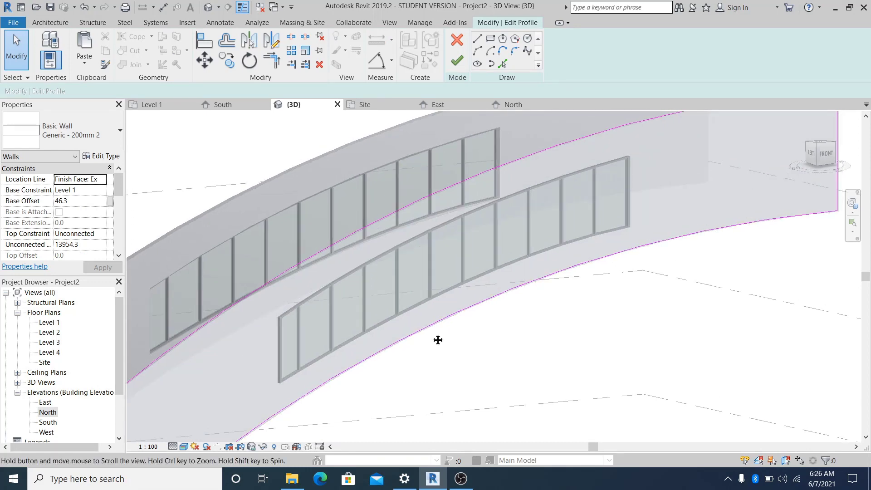
middle_click_drag(434, 161, 552, 361, "shift")
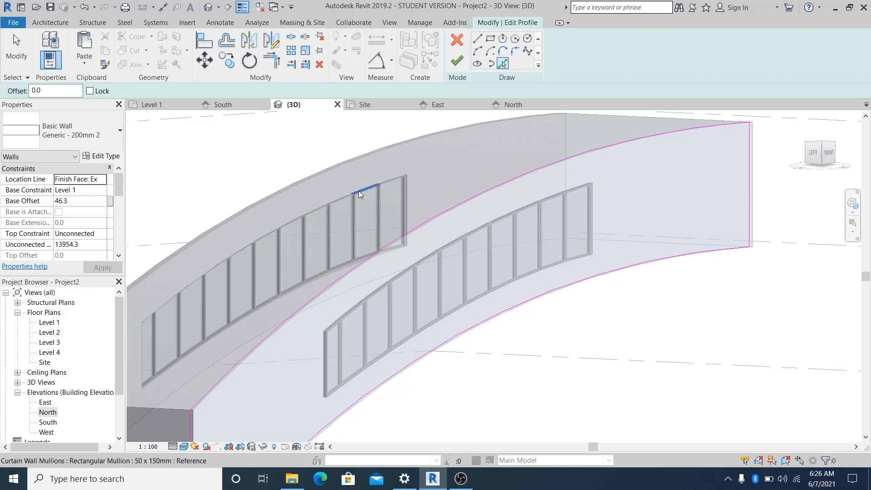
left_click(368, 185)
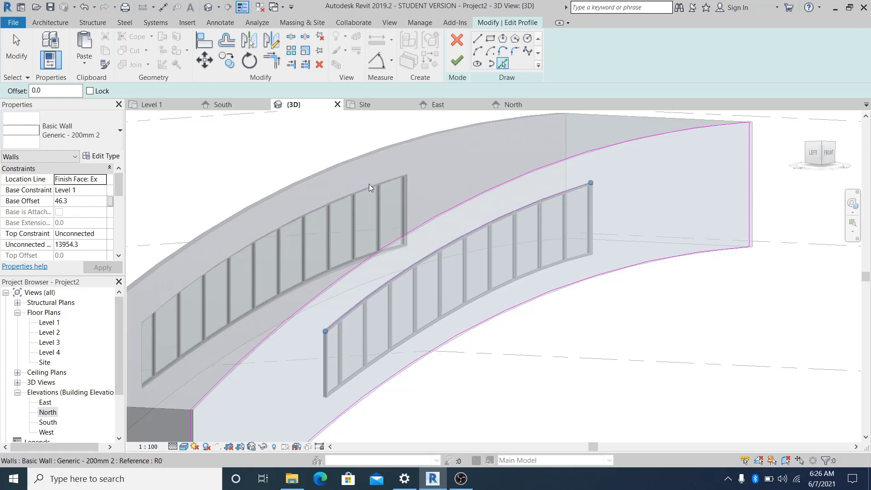
left_click(323, 283)
left_click(408, 190)
middle_click_drag(375, 254, 488, 195)
left_click(259, 292)
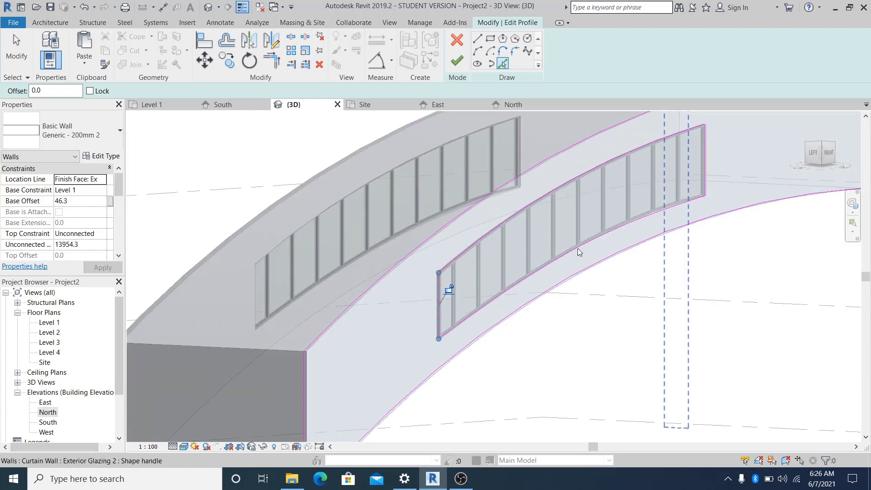
left_click(457, 60)
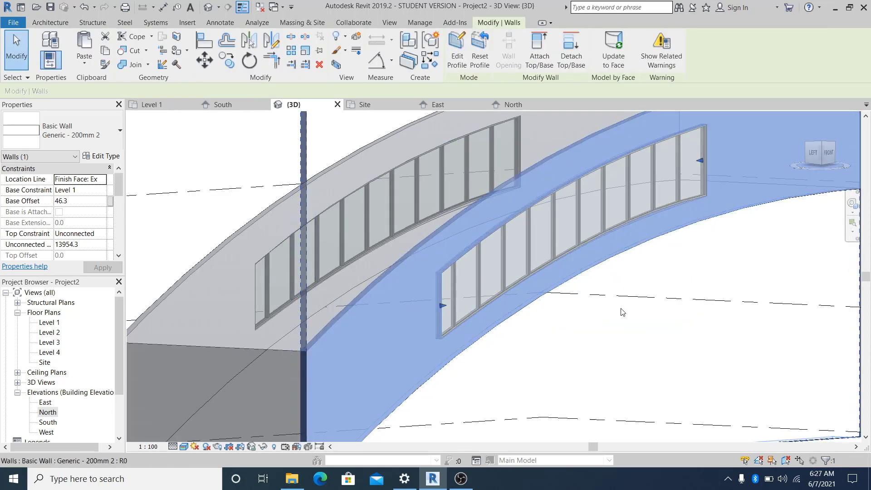
left_click(628, 335)
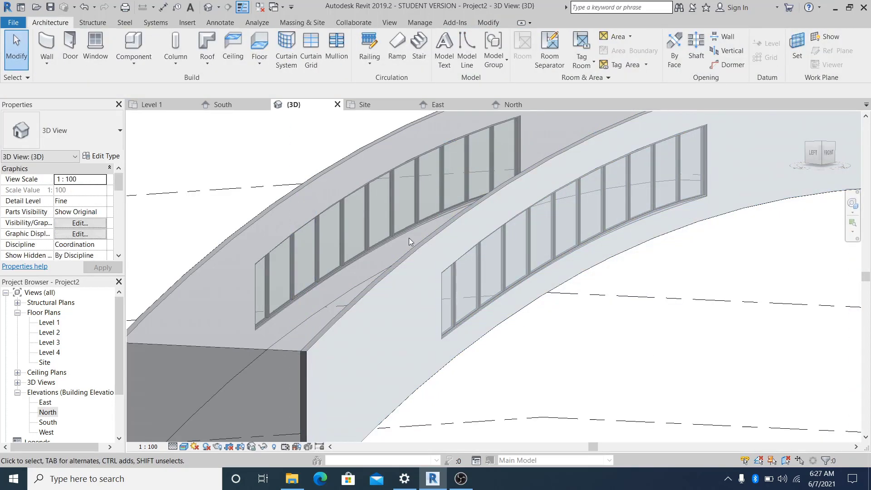
middle_click_drag(630, 292, 703, 346, "shift")
middle_click_drag(535, 305, 530, 395, "shift")
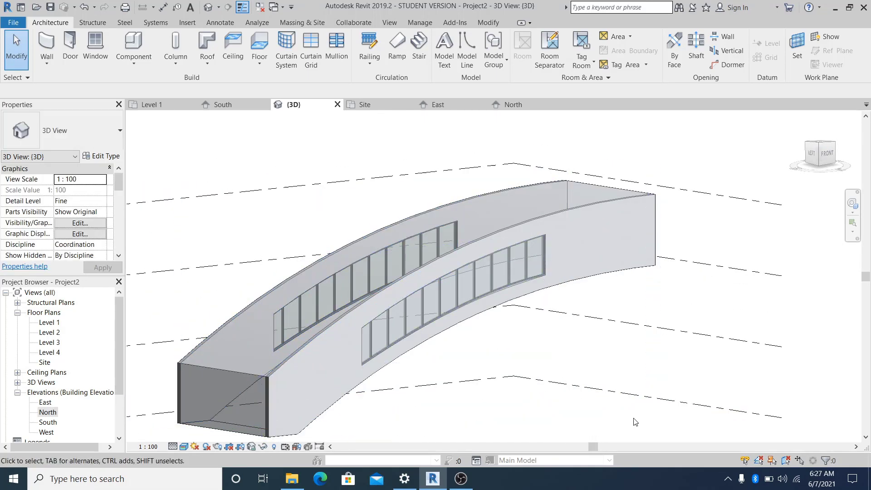
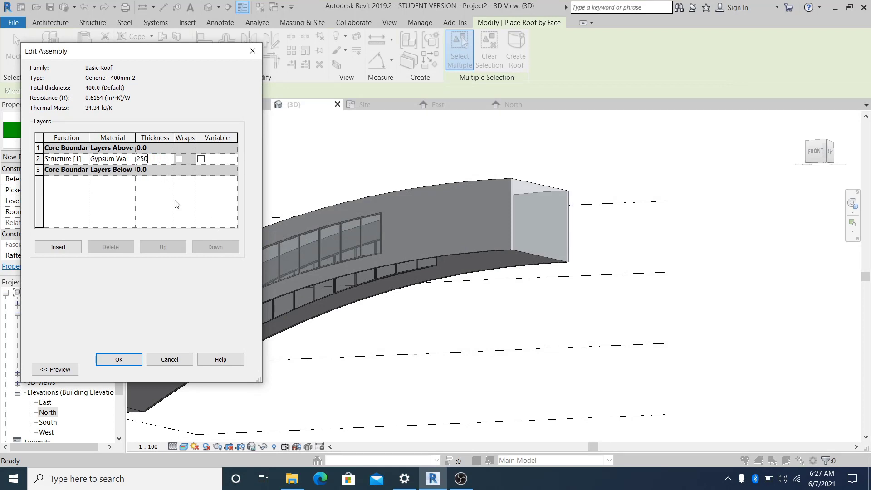
Confirm the 250 mm structure layer for roof type Generic - 400mm 2 and create roofs by face on the mass's curved underside and flat base.
left_click(126, 361)
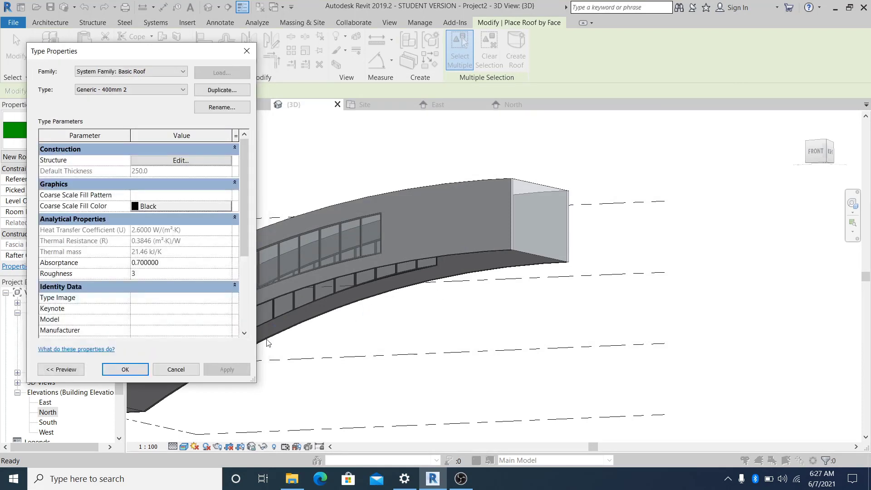
left_click(147, 370)
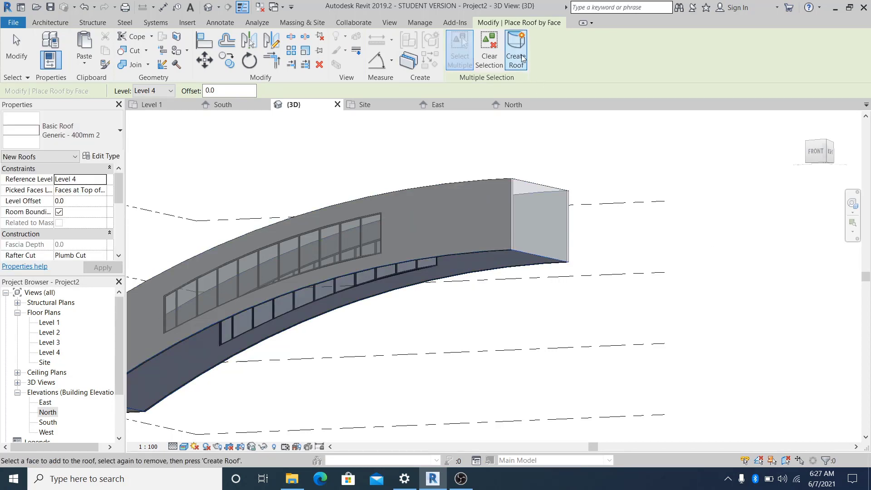
middle_click_drag(447, 317, 544, 335, "shift")
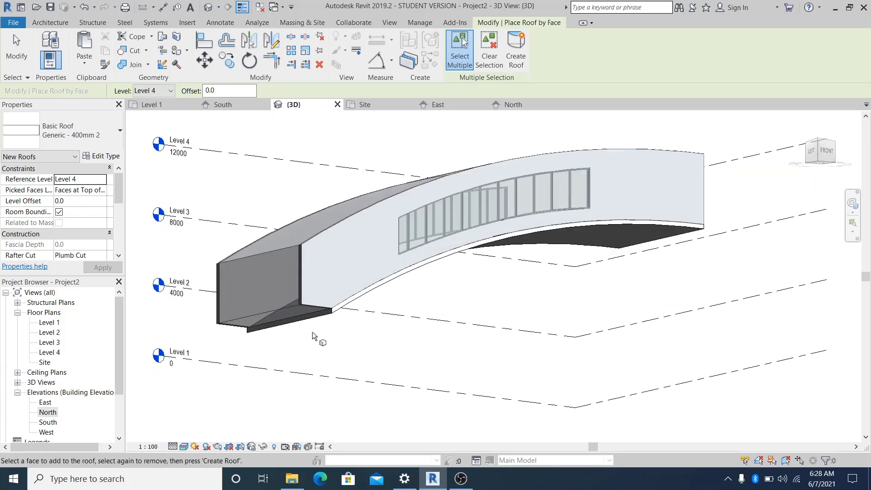
left_click(228, 330)
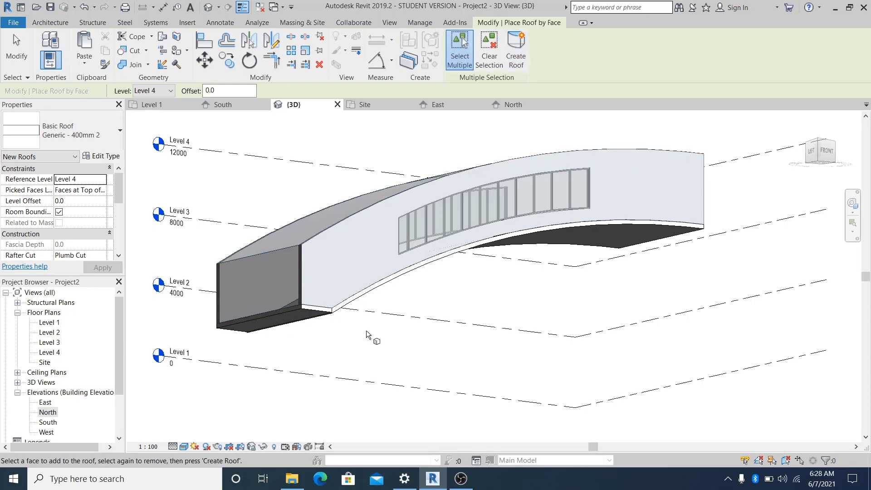
middle_click_drag(368, 336, 356, 382, "shift")
key("Escape")
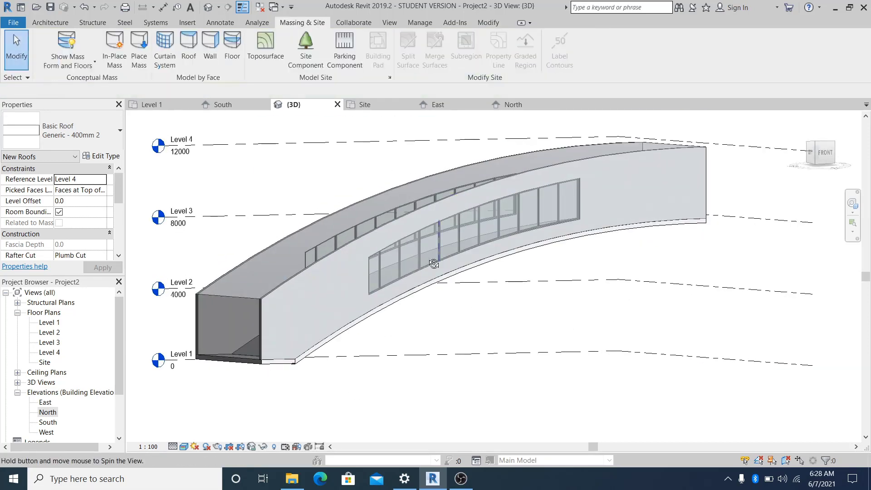
middle_click_drag(434, 263, 476, 272, "shift")
key("Escape")
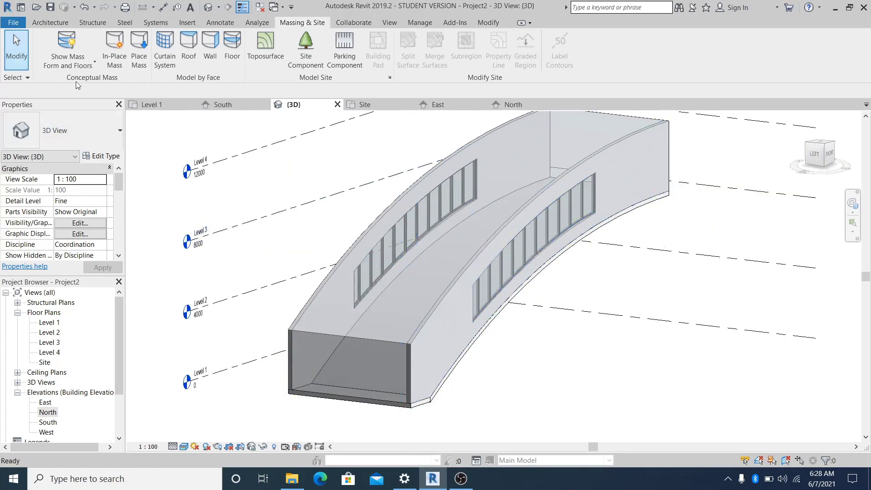
Create a Generic - 400mm 2 roof by face on the curved top of the mass.
middle_click_drag(694, 293, 650, 314)
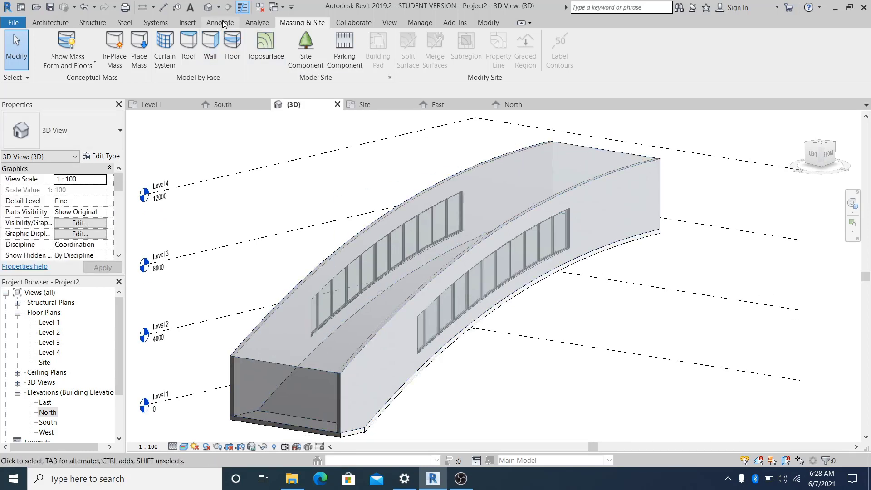
left_click(188, 45)
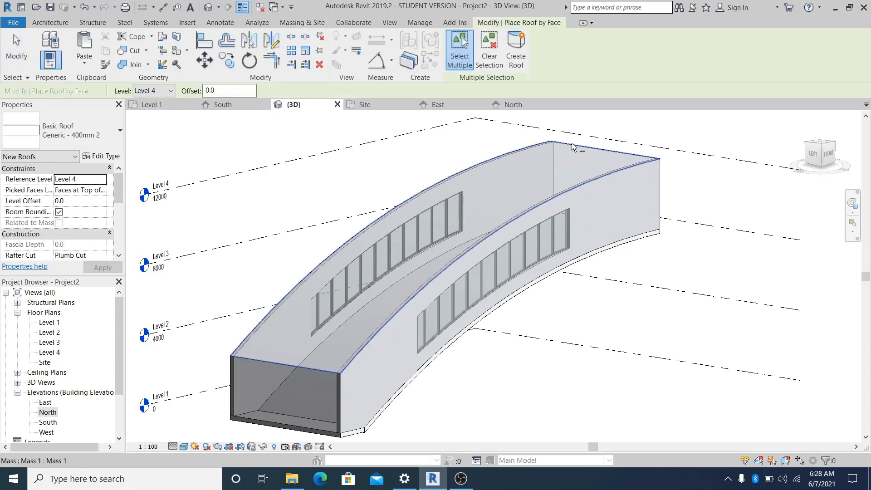
left_click(572, 147)
left_click(516, 53)
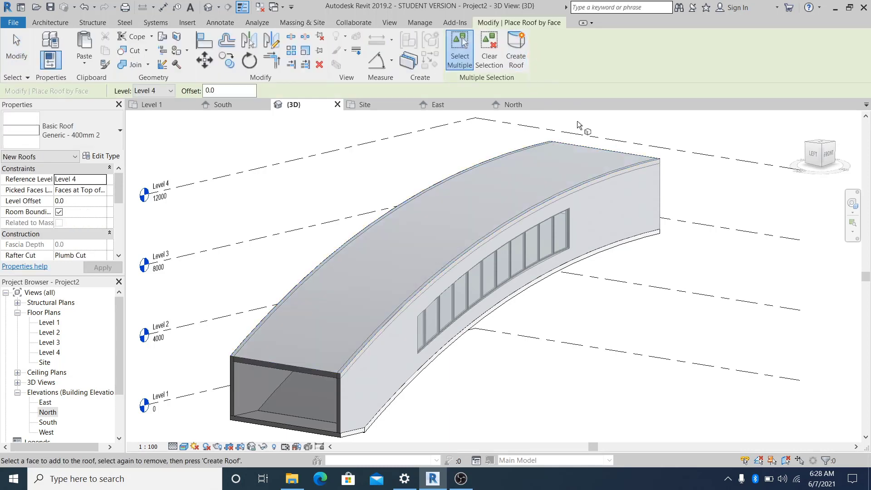
left_click(19, 50)
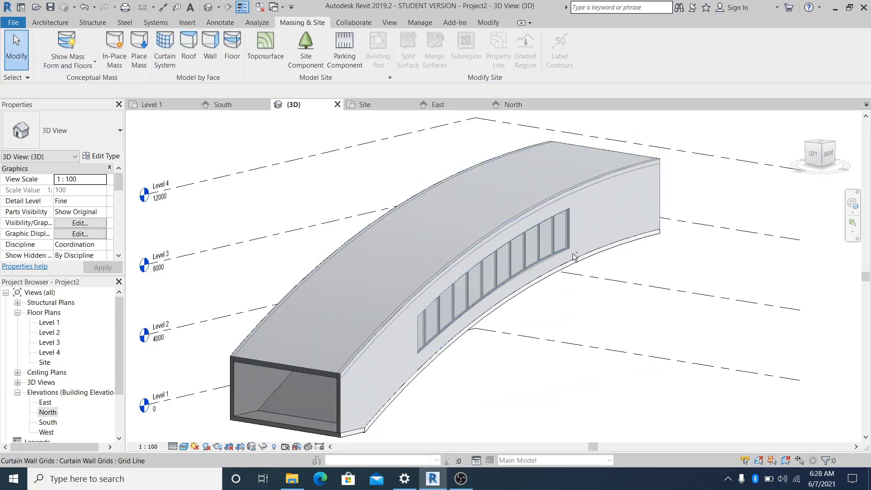
Hide the Mass category in the 3D view's visibility overrides and switch off Show Mass Form and Floors.
mouse_move(573, 256)
middle_mouse_down("shift")
mouse_move(659, 299)
mouse_move(552, 259)
mouse_move(511, 360)
mouse_move(526, 266)
mouse_move(548, 274)
mouse_move(569, 305)
middle_mouse_up("shift")
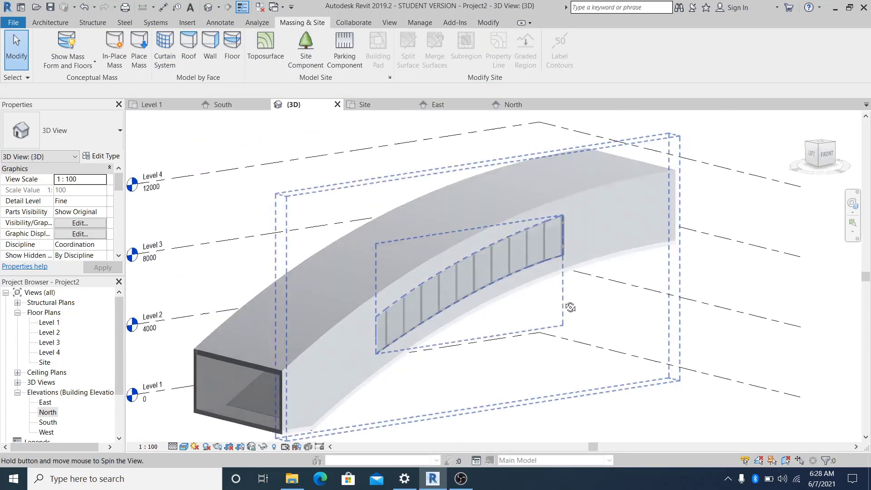
middle_click_drag(776, 298, 271, 405, "shift")
key("v")
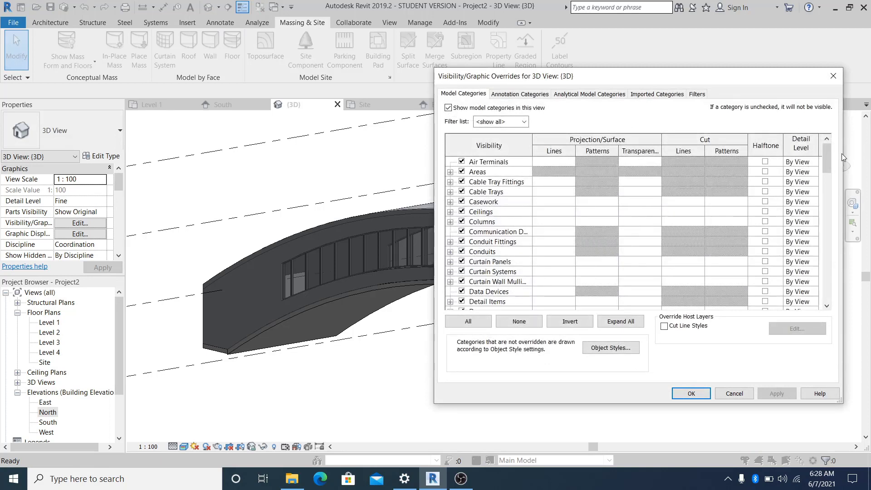
left_click_drag(830, 158, 821, 208)
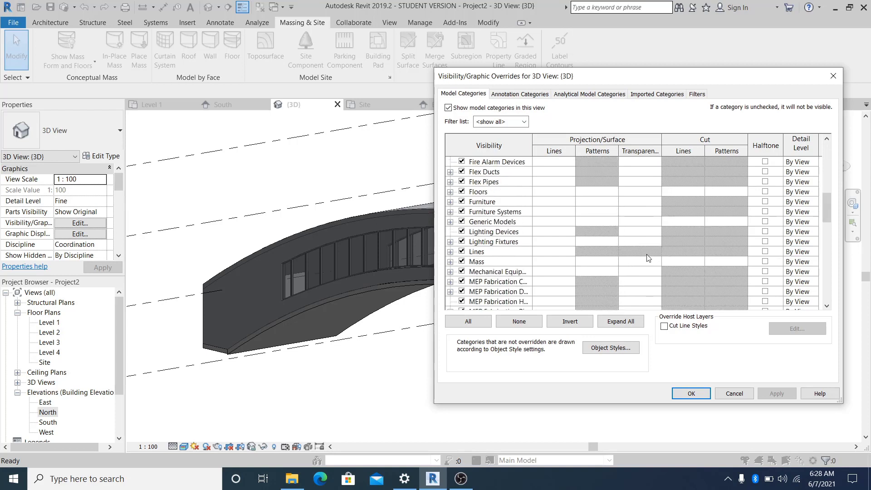
left_click(461, 262)
left_click(693, 394)
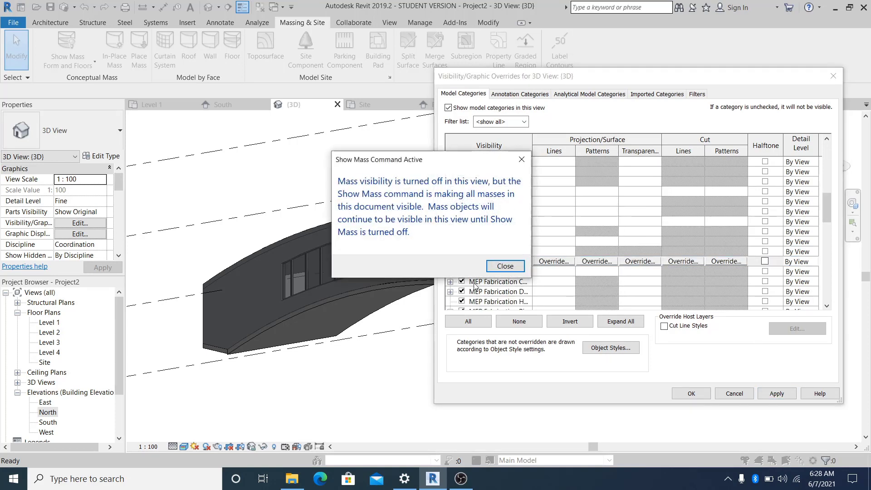
left_click(504, 266)
left_click(690, 393)
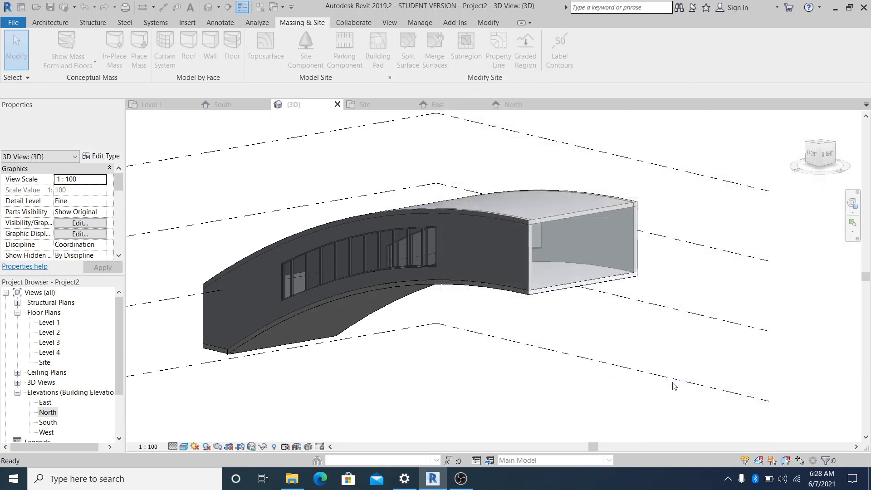
middle_click_drag(681, 342, 562, 303, "shift")
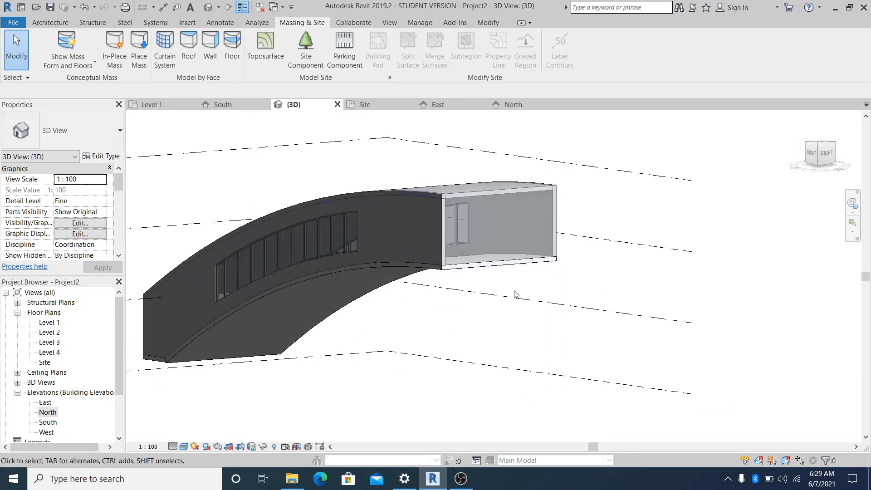
left_click(61, 45)
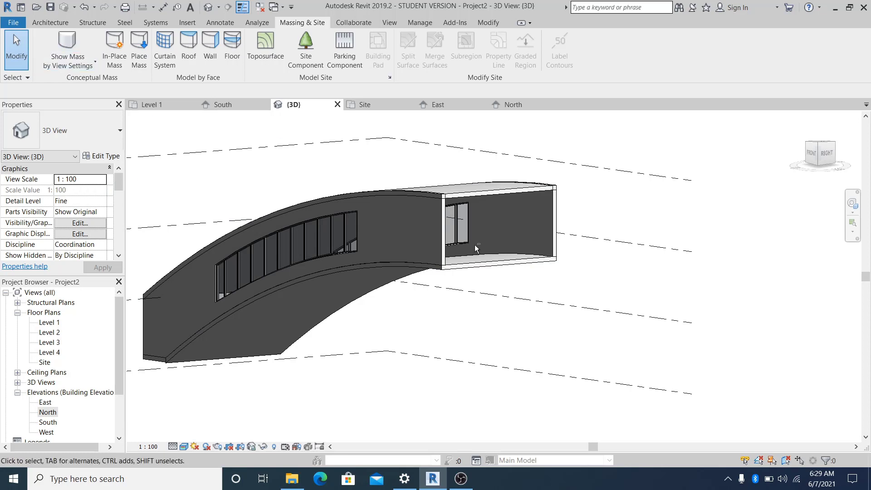
Place a straight Generic - 200mm 2 wall by picking the lower roof's edge at the open raised end of the building.
middle_click_drag(474, 244, 355, 260, "shift")
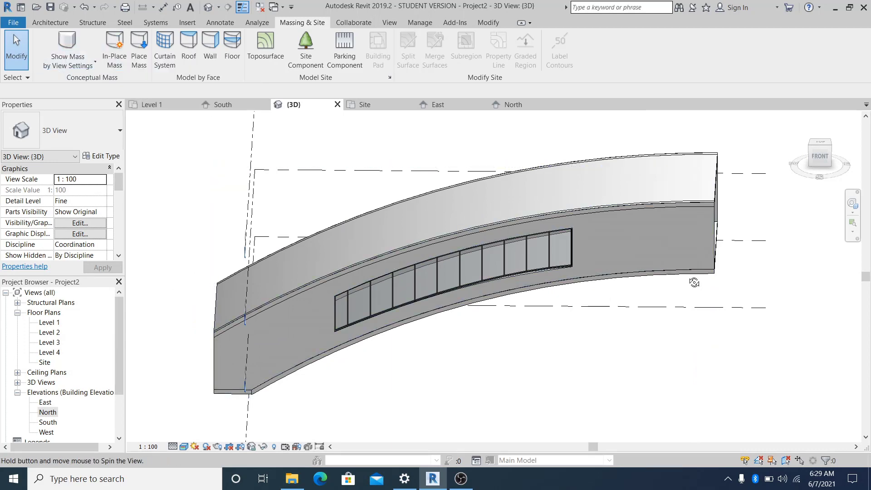
middle_click_drag(690, 282, 603, 261, "shift")
middle_click_drag(580, 357, 574, 321, "shift")
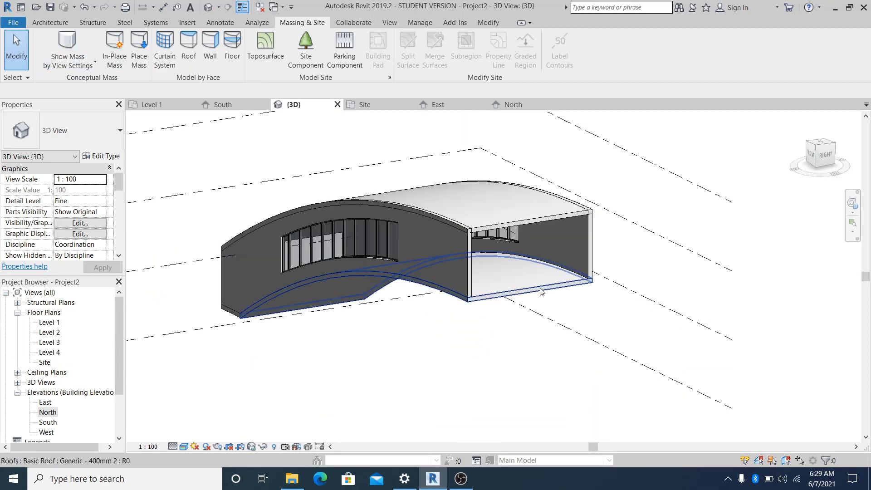
middle_click_drag(540, 289, 524, 275, "shift")
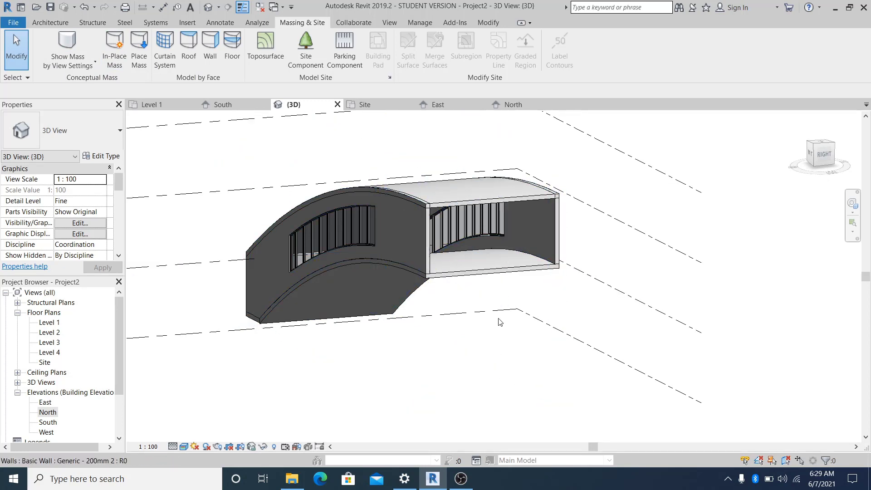
middle_click_drag(501, 317, 493, 329)
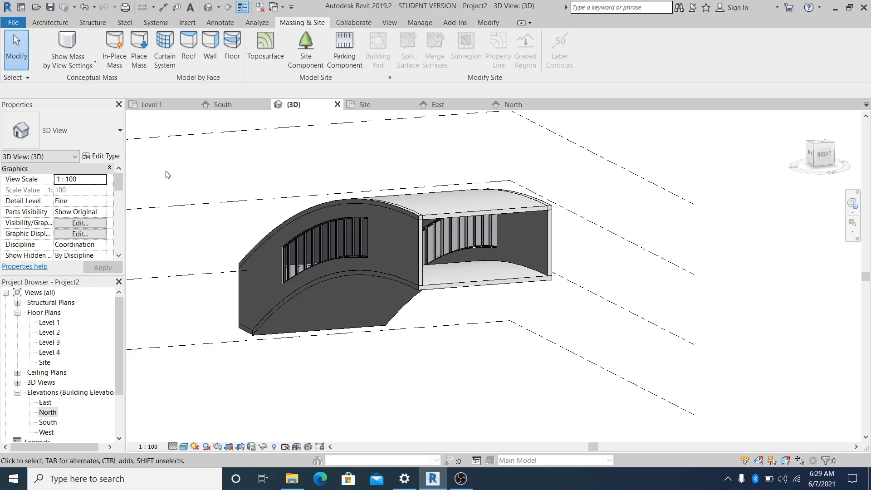
key("w")
key("a")
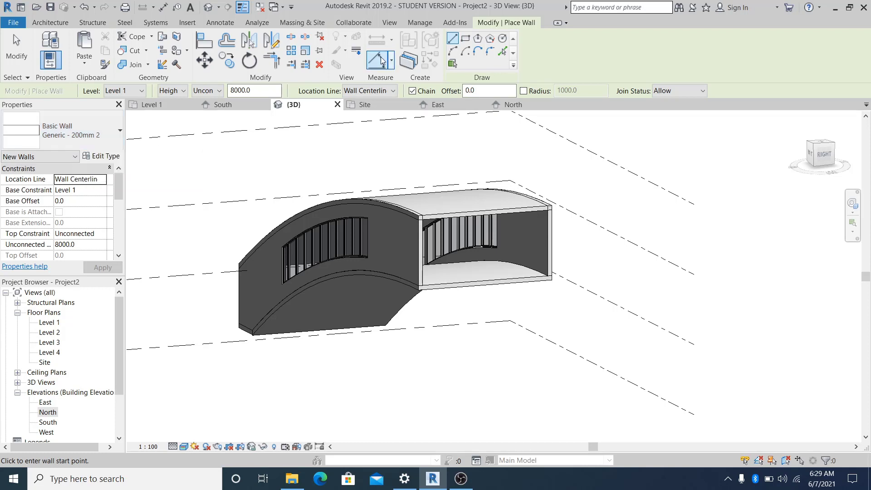
left_click(502, 52)
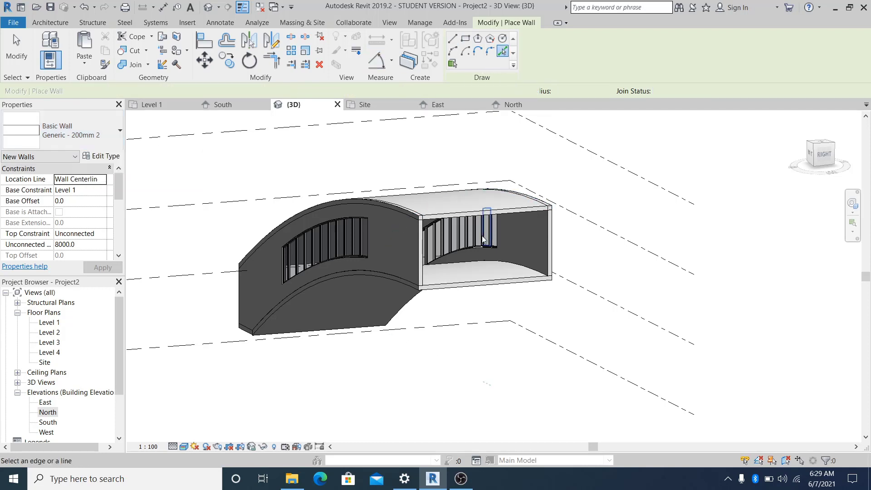
left_click(484, 279)
key("Escape")
key("Escape")
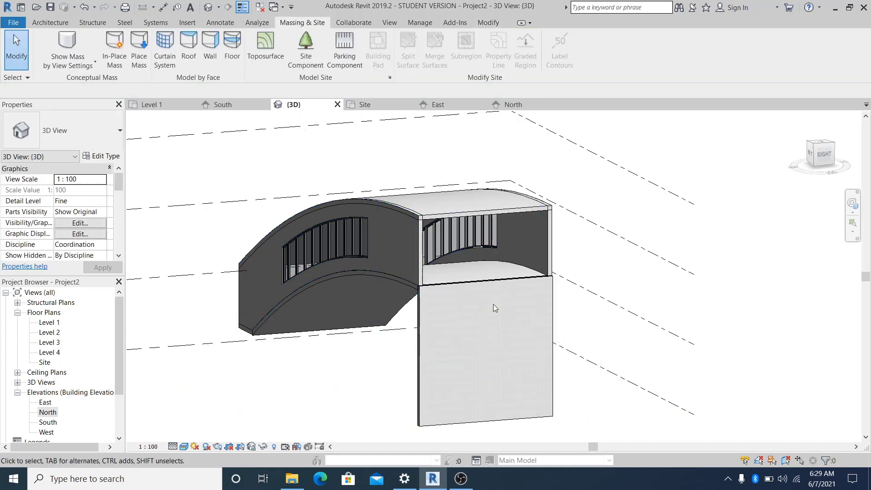
Attach the top of the new end wall to the upper curved roof.
left_click(421, 305)
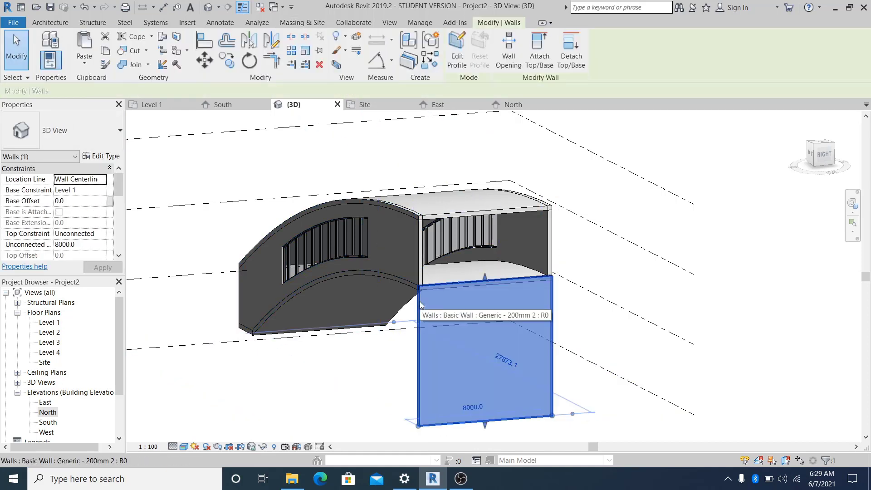
left_click(500, 206)
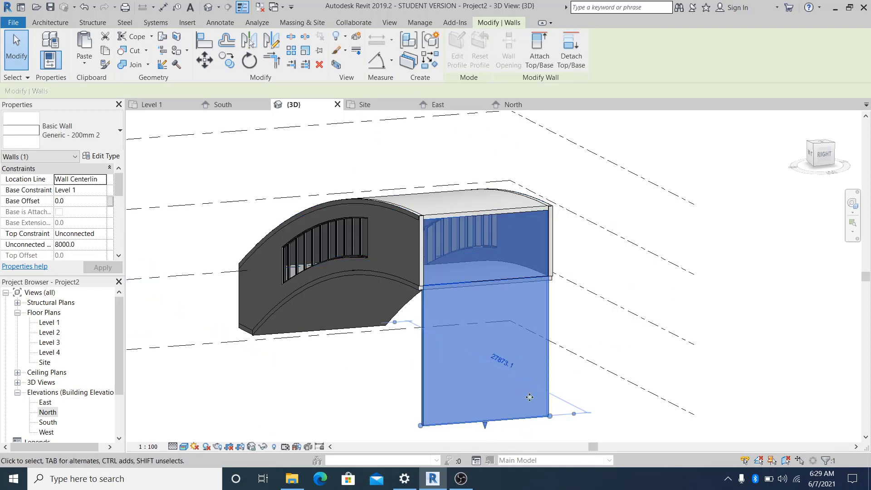
left_click(590, 334)
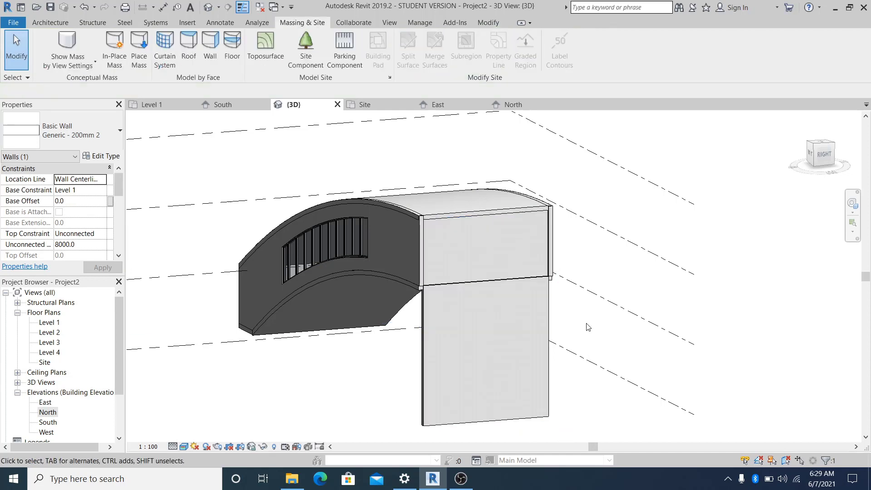
Raise the end wall's base to the lower roof, giving it a base offset of 8000.
left_click(473, 425)
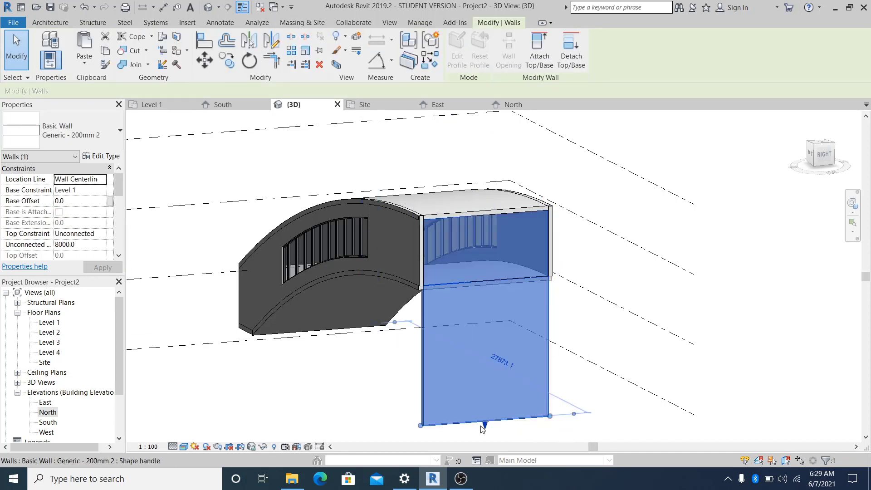
left_click_drag(485, 425, 488, 280)
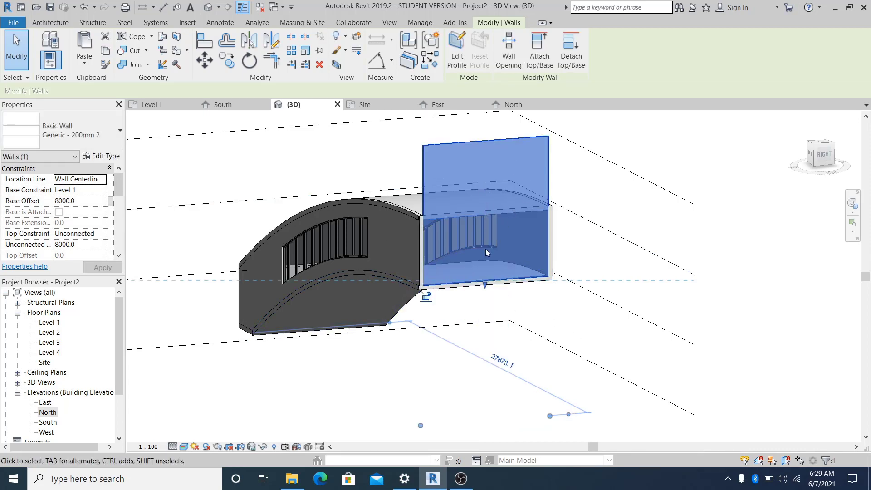
left_click_drag(485, 286, 487, 283)
left_click(598, 283)
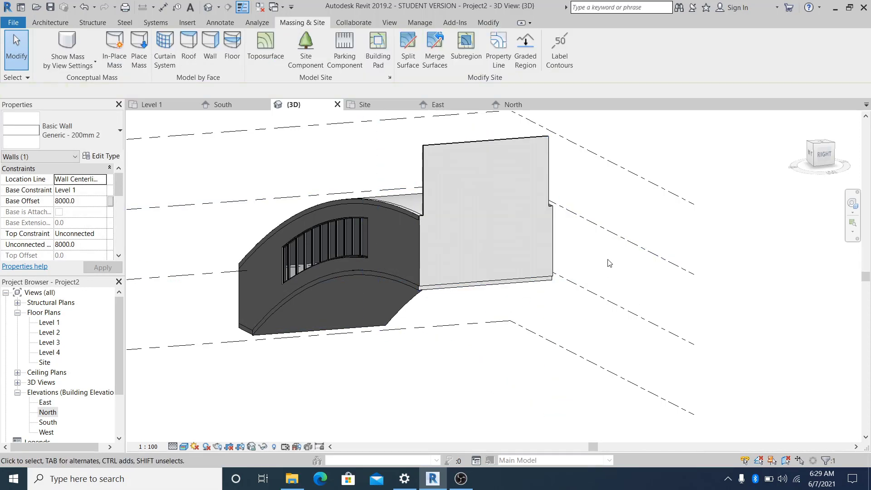
Change the end wall's type to the Exterior Glazing curtain wall, keeping its attachment targets.
left_click(495, 143)
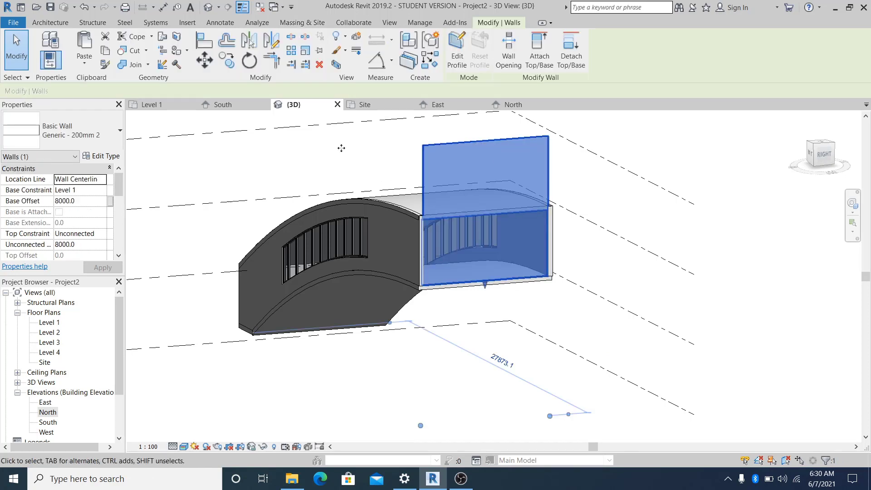
left_click(117, 141)
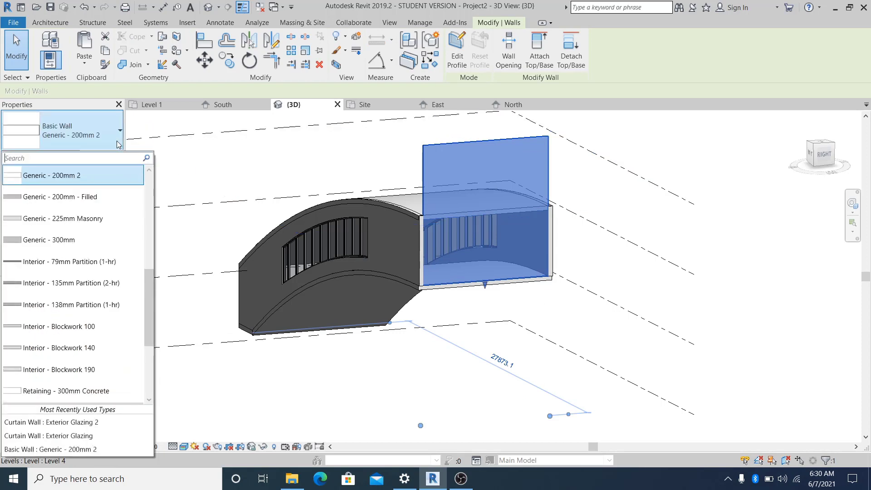
left_click_drag(149, 307, 145, 348)
scroll(146, 352, "down", 1)
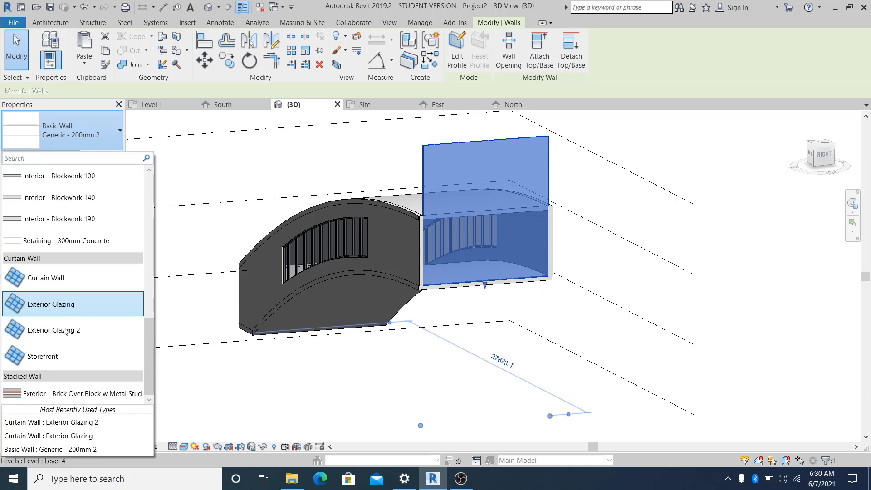
left_click(55, 307)
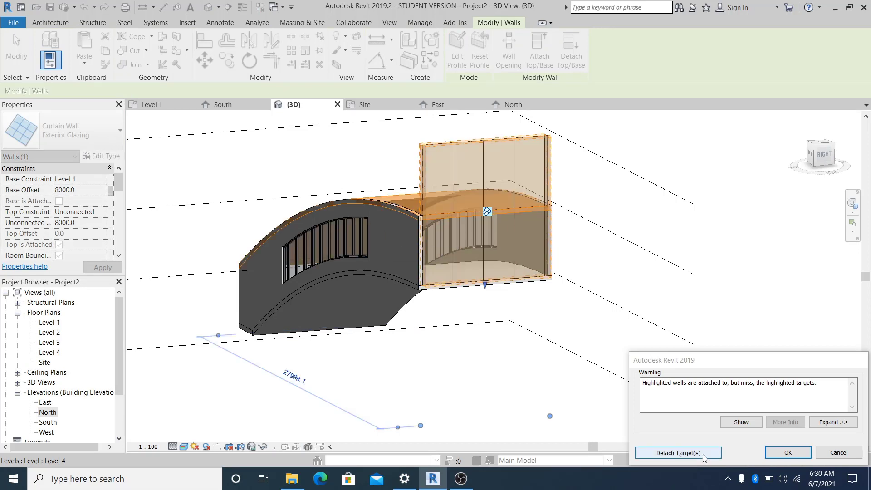
left_click(800, 455)
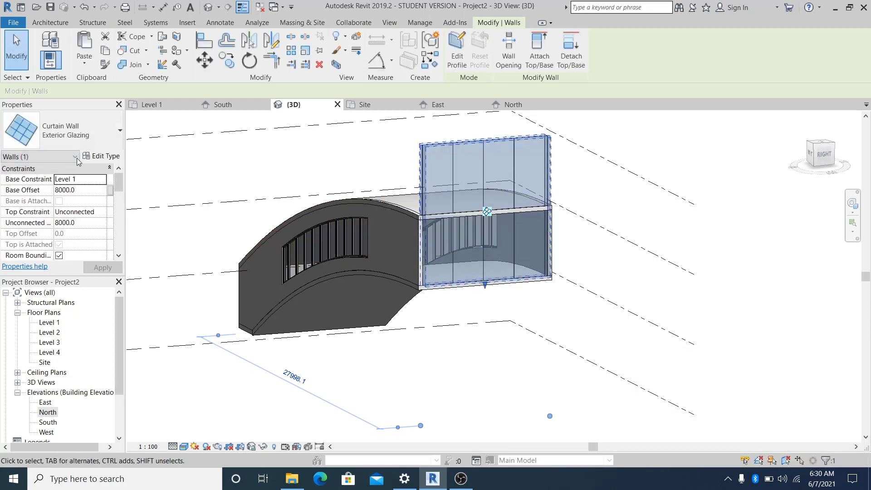
Duplicate the end wall's Exterior Glazing curtain wall type as Exterior Glazing 3.
left_click(101, 157)
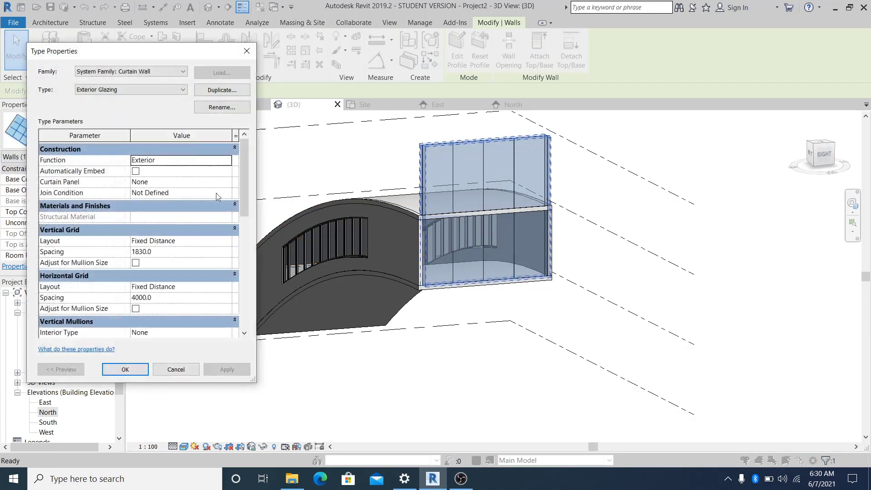
left_click(219, 90)
left_click(148, 240)
left_click(126, 369)
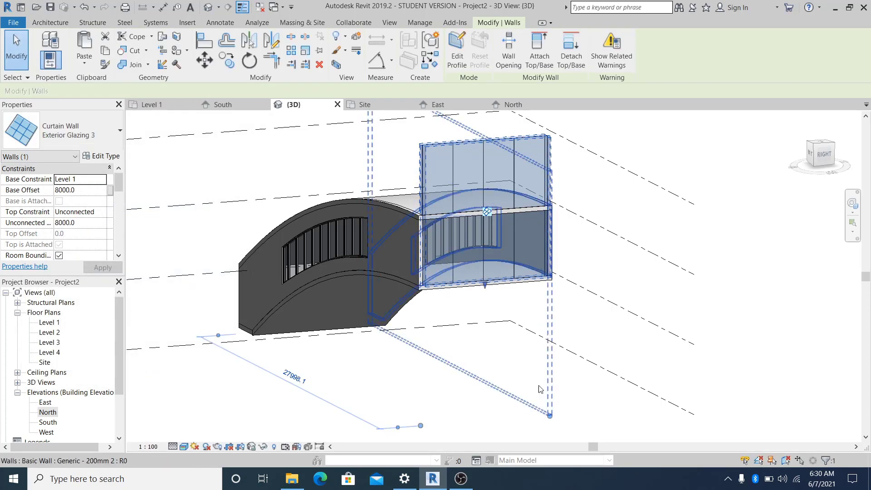
middle_click_drag(640, 338, 656, 384)
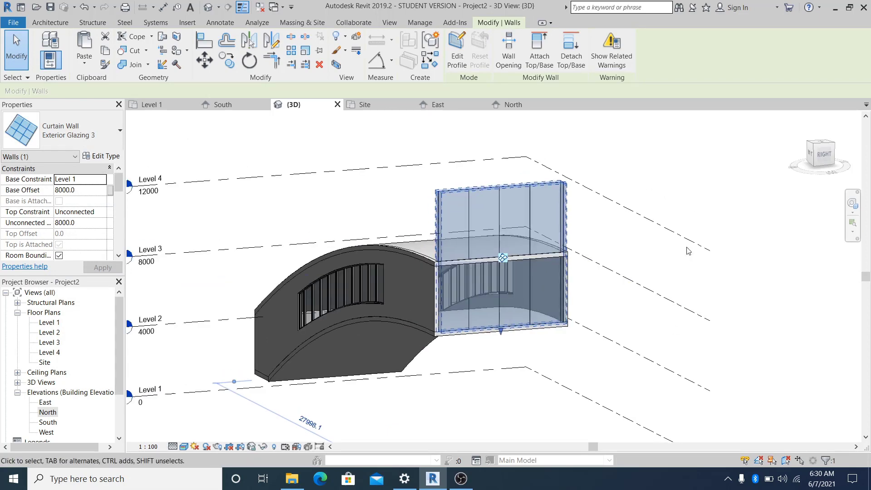
mouse_move(683, 176)
middle_mouse_down("shift")
mouse_move(667, 195)
mouse_move(698, 205)
mouse_move(688, 175)
middle_mouse_up("shift")
left_click(688, 175)
Edit the end curtain wall's profile and add a sketch line picked from the upper roof's lower edge.
double_click(511, 208)
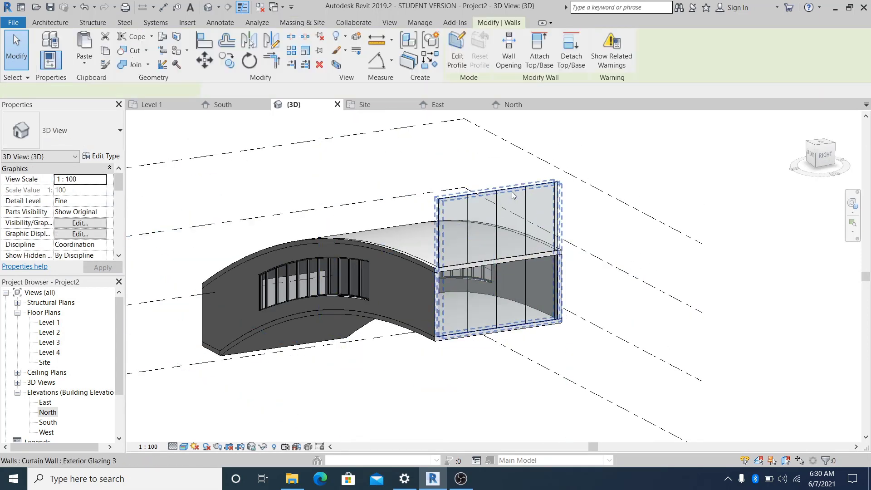
left_click(499, 246)
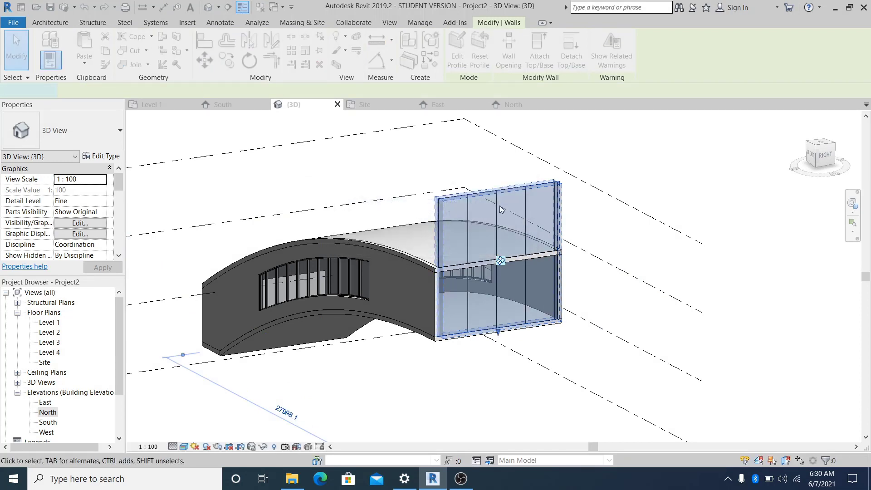
left_click(493, 195)
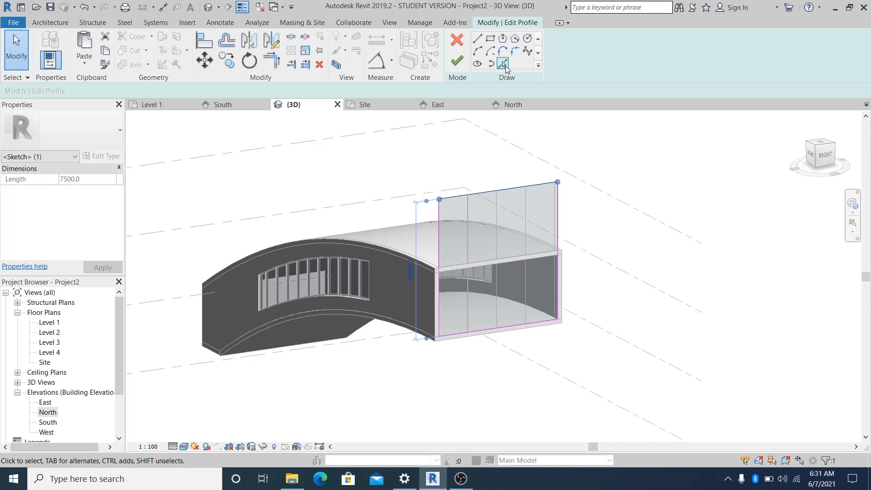
left_click(505, 65)
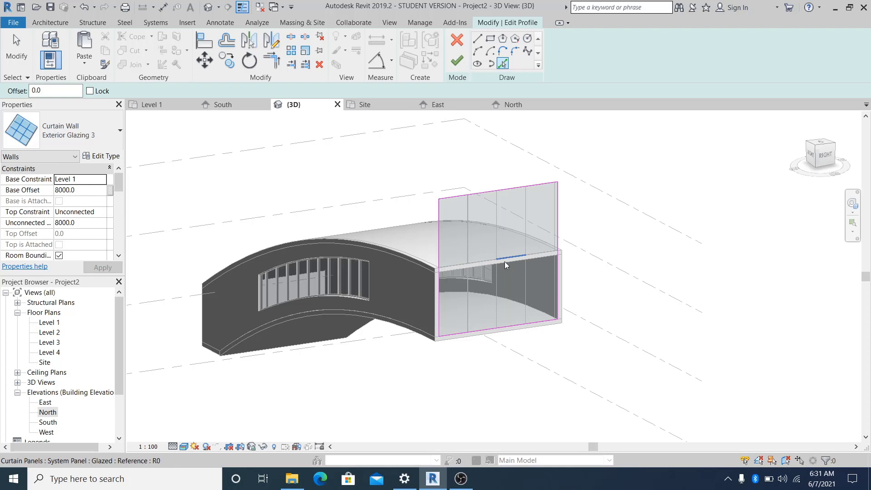
key("Tab")
key("Tab")
key("Tab")
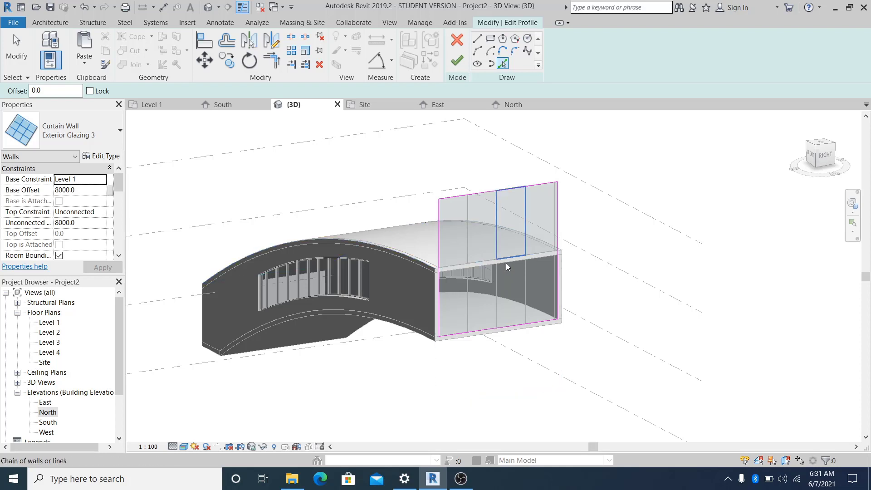
key("Tab")
left_click(506, 263)
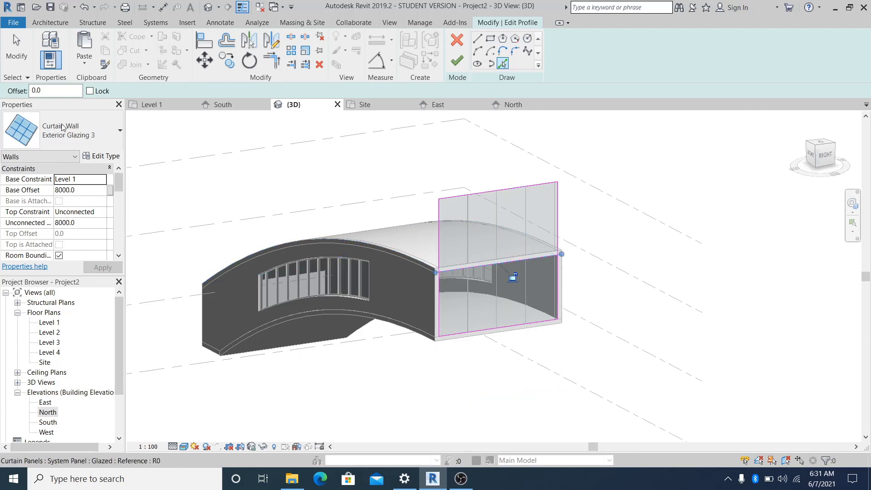
Trim the profile's vertical side lines to the new line under the upper roof.
left_click(16, 50)
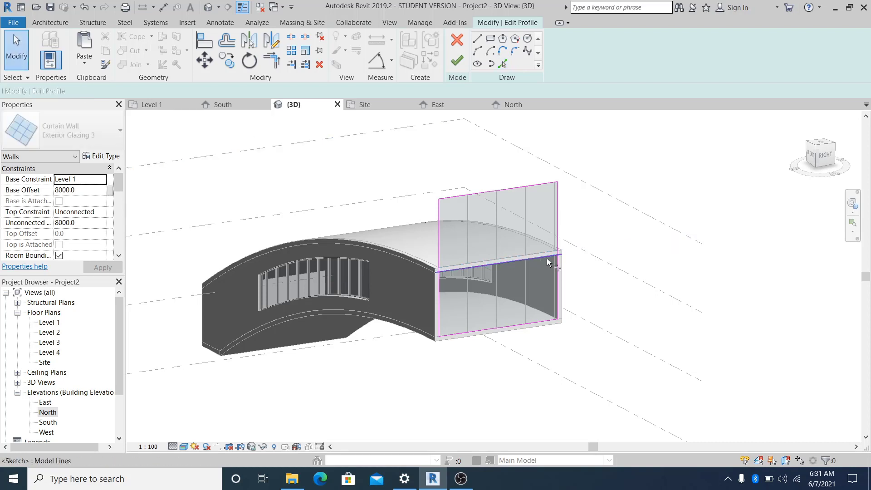
key("t")
key("r")
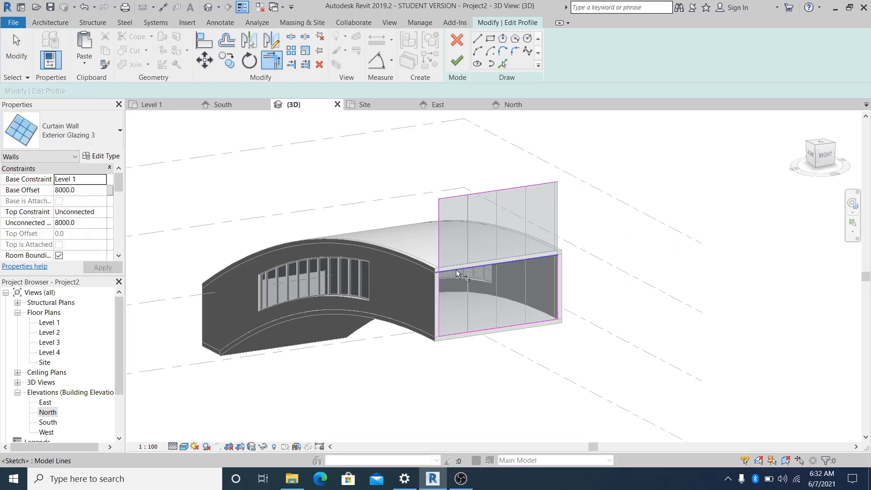
left_click(456, 271)
key("Escape")
key("Escape")
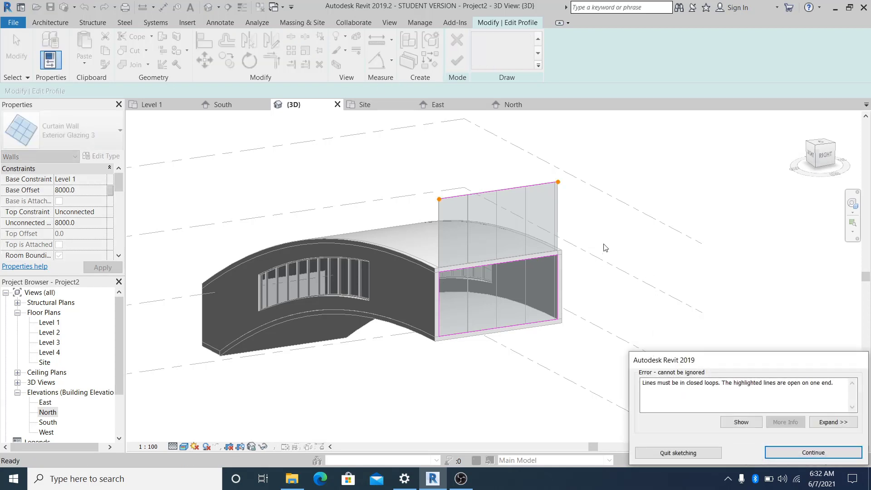
Delete the leftover top line above the roof and finish the end curtain wall's profile.
left_click(9, 26)
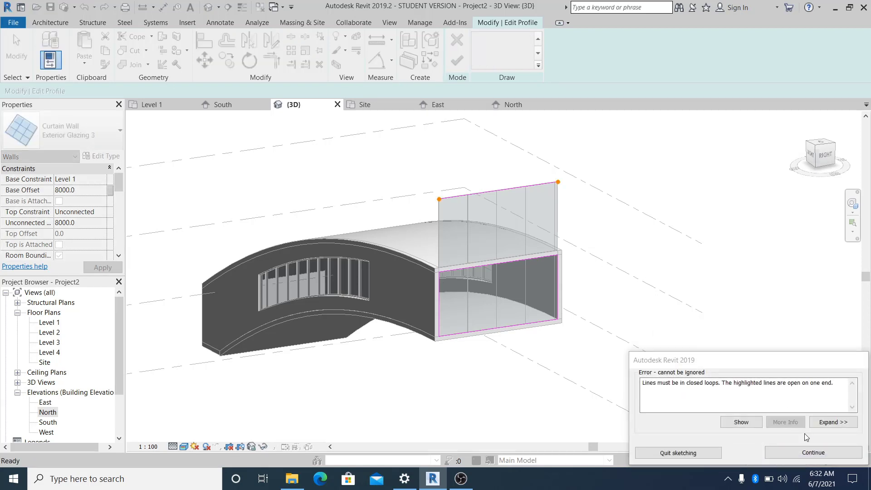
left_click(797, 456)
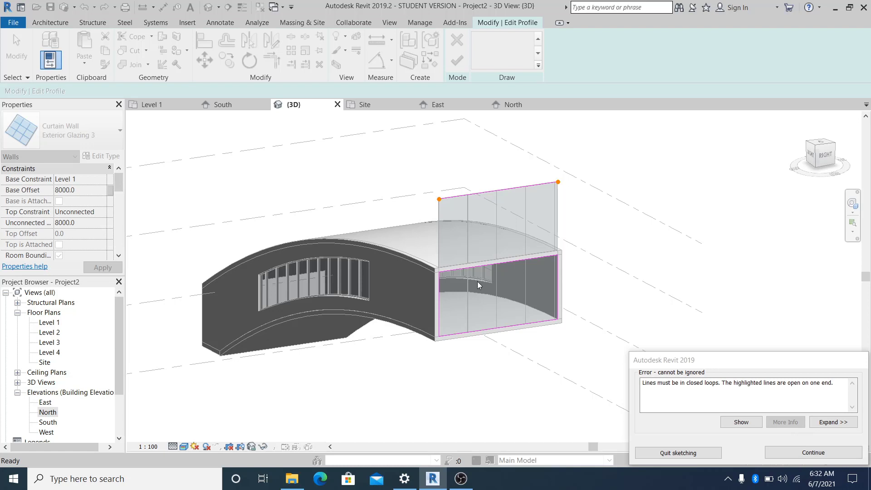
left_click(501, 194)
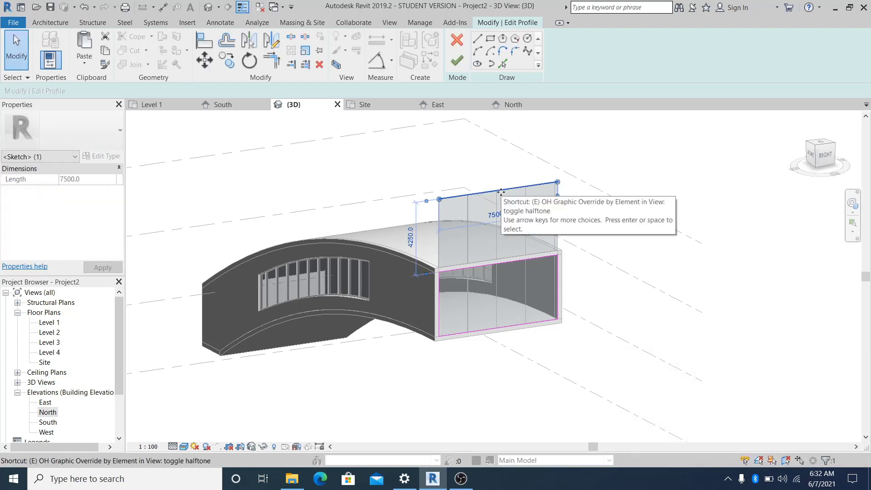
left_click(10, 54)
left_click(486, 191)
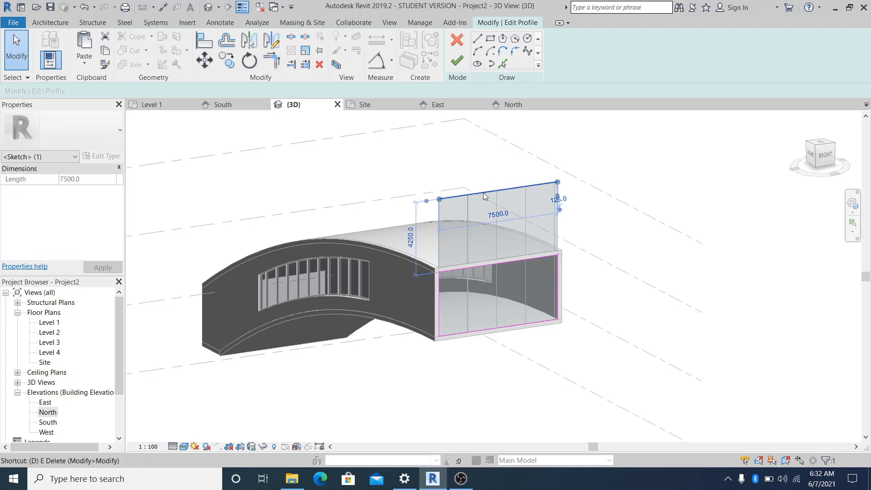
left_click(540, 136)
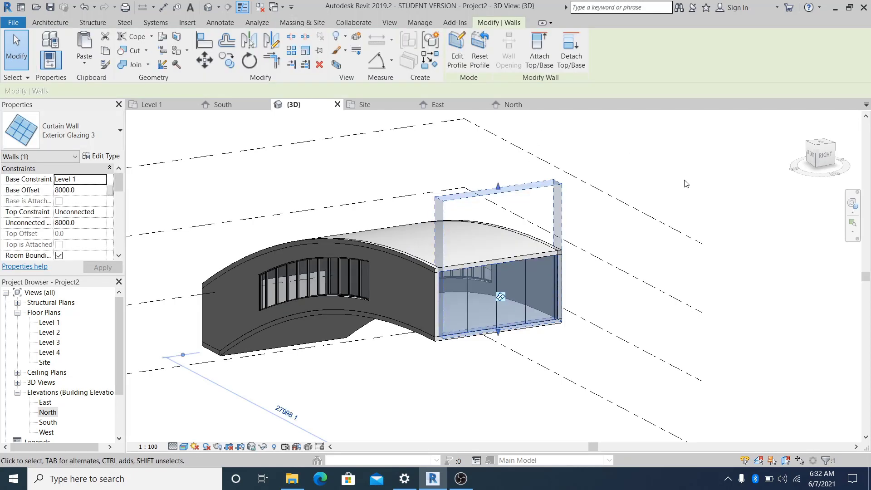
left_click(692, 171)
Place 50 x 150mm rectangular mullions along the grid lines of the glazed end's curtain wall.
middle_click_drag(637, 251, 630, 232)
middle_click_drag(608, 327, 671, 348, "shift")
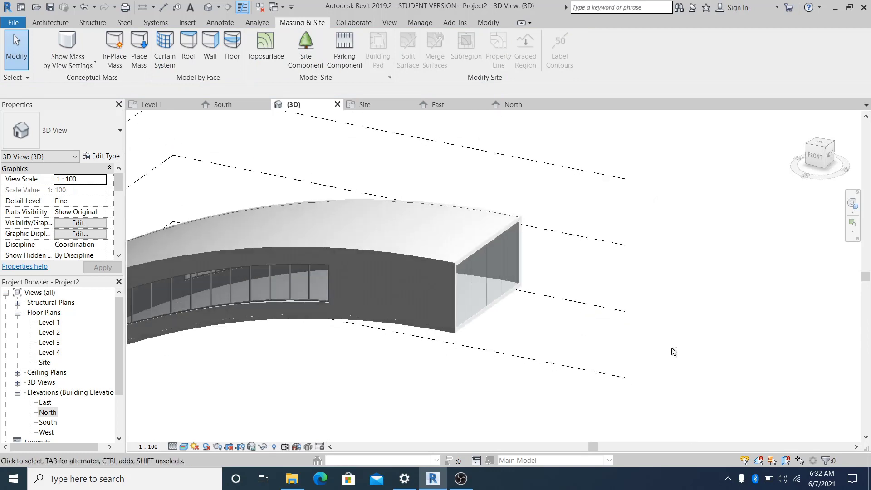
left_click(500, 265)
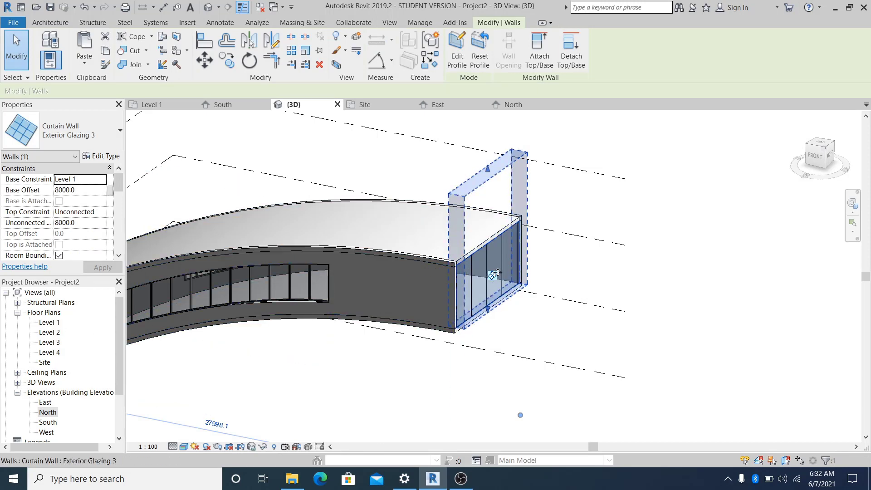
left_click(690, 281)
scroll(542, 295, "up", 4)
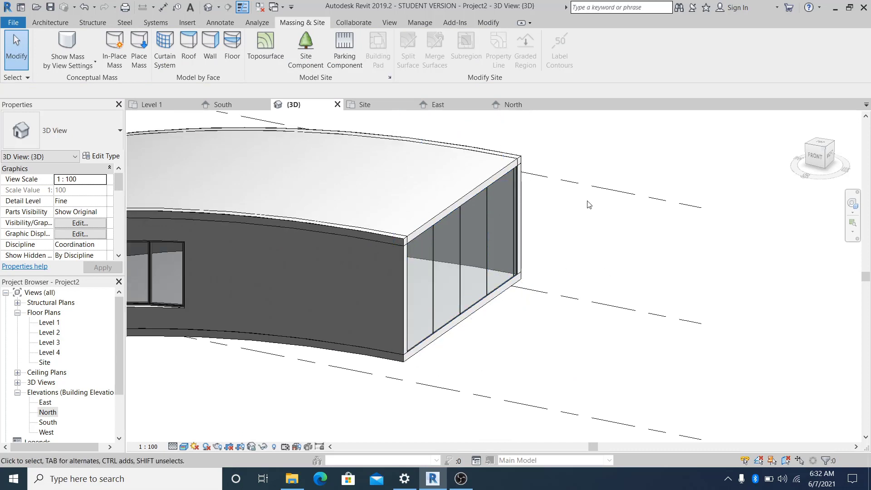
left_click(50, 23)
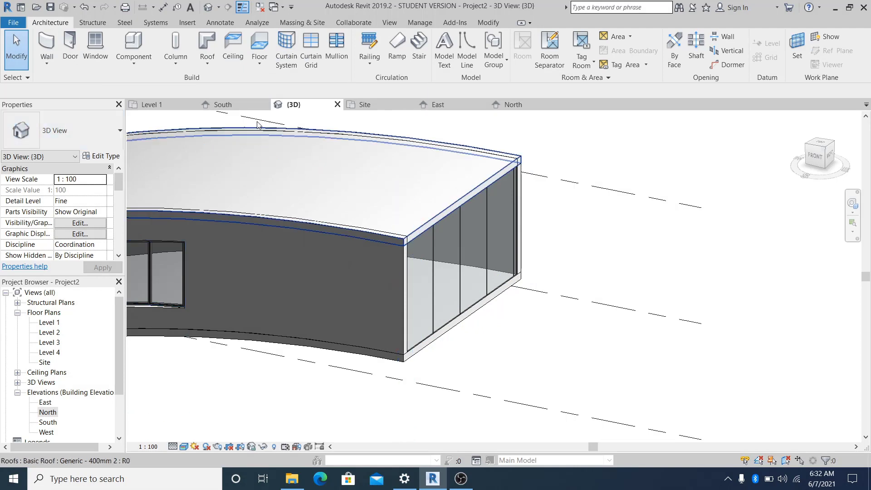
left_click(336, 50)
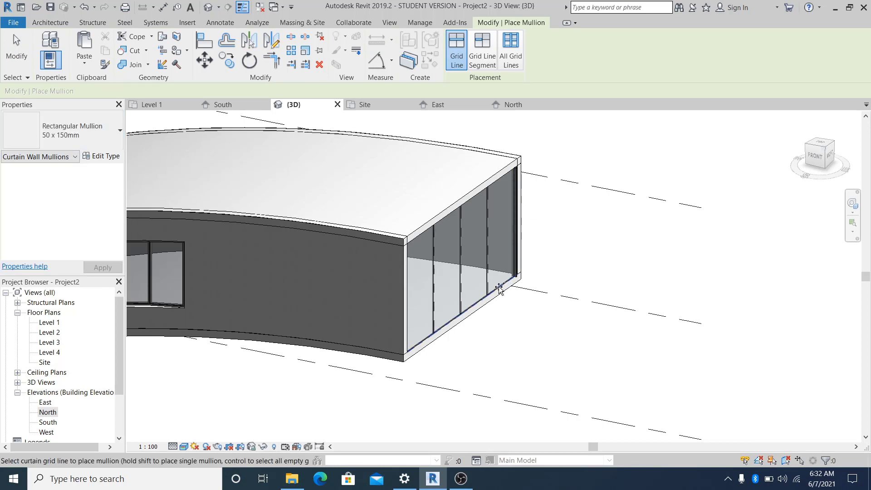
middle_click_drag(522, 332, 312, 280, "shift")
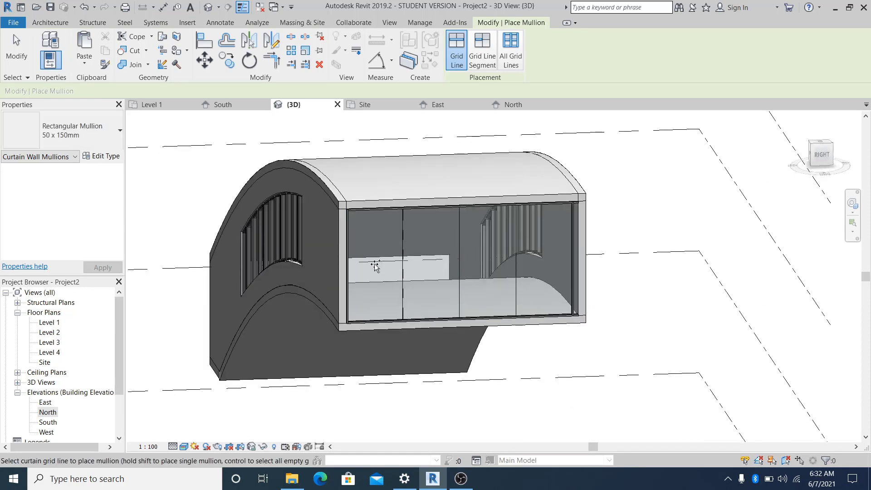
left_click(403, 256)
left_click(460, 253)
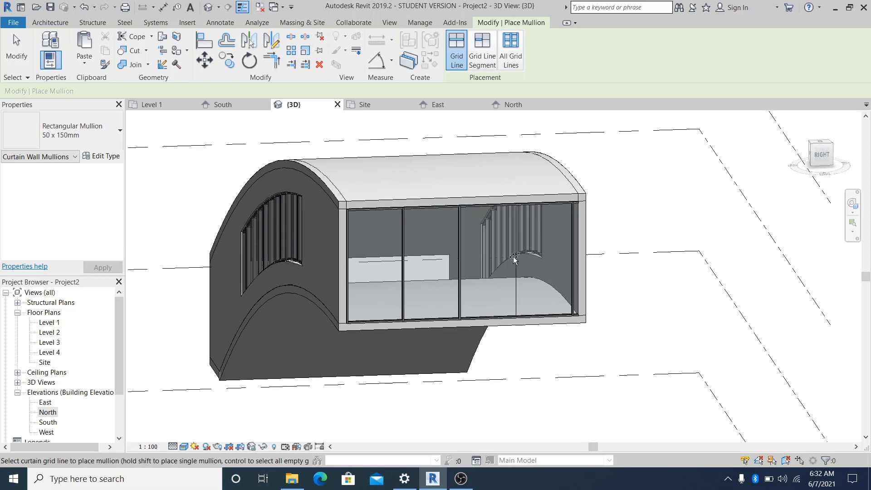
left_click(516, 256)
middle_click_drag(508, 339, 686, 337, "shift")
scroll(685, 335, "up", 1)
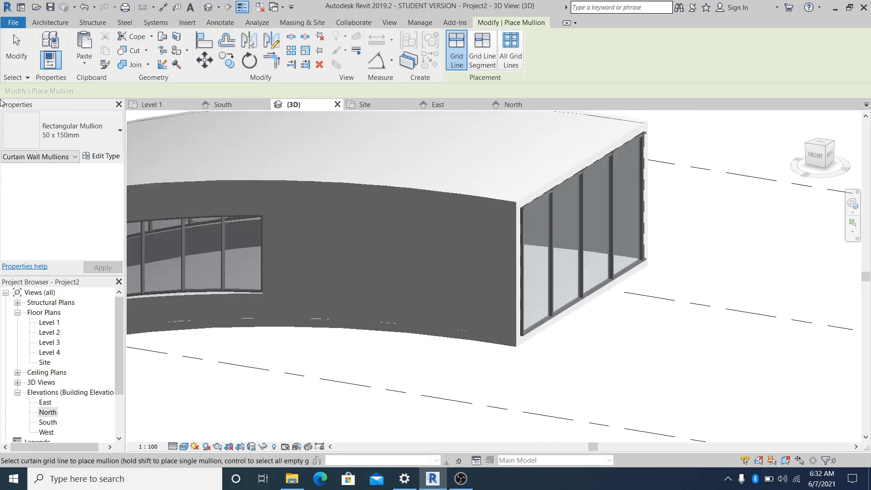
left_click(16, 57)
Examine the building's front and open lower end in 3D, and open the South elevation to view its curved profile.
middle_click_drag(748, 241, 816, 235)
scroll(643, 297, "down", 2)
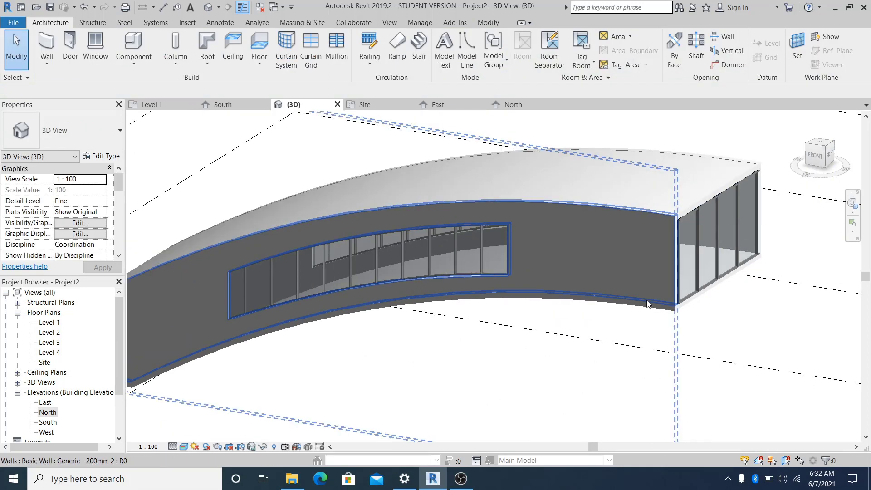
middle_click_drag(570, 379, 455, 381, "shift")
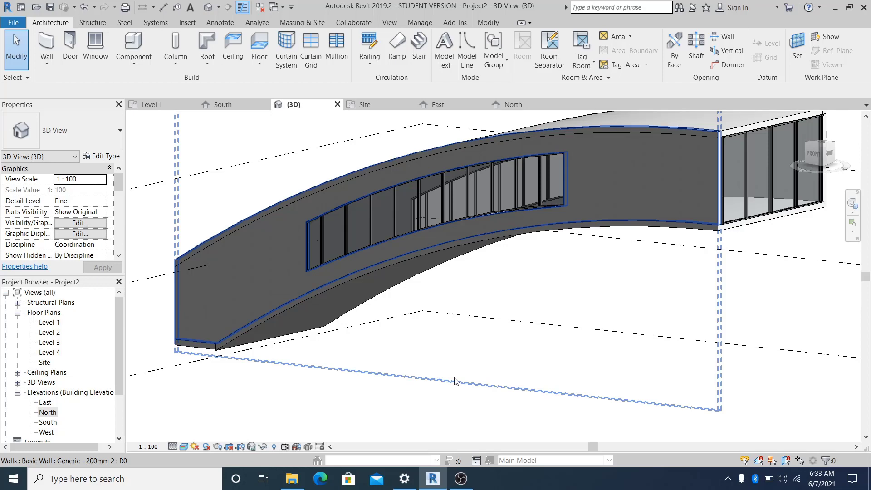
middle_click_drag(546, 323, 412, 327)
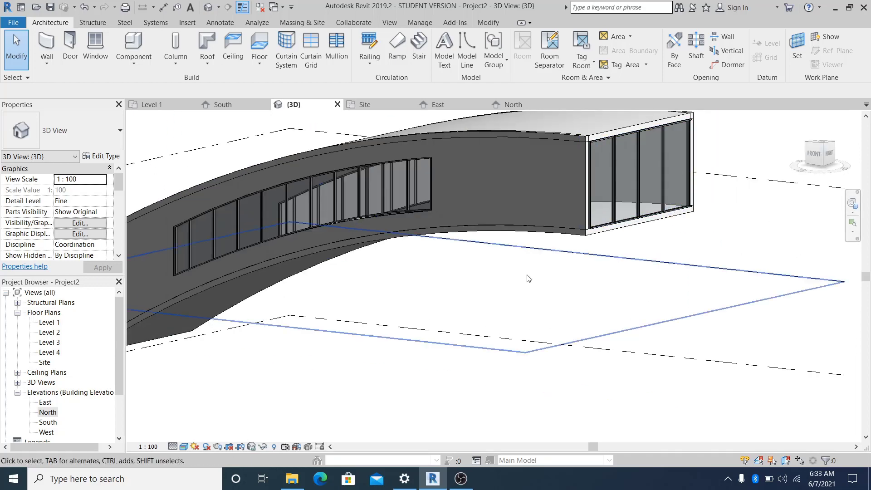
middle_click_drag(526, 276, 648, 310, "shift")
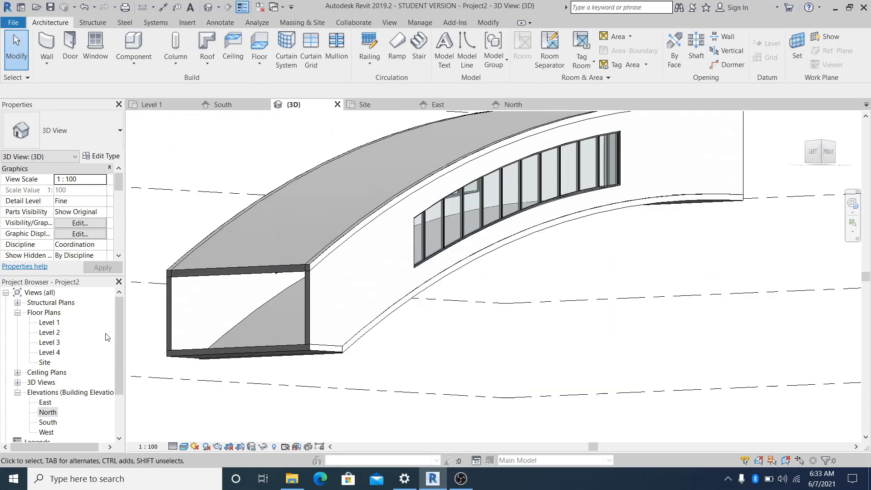
scroll(121, 313, "down", 5)
left_click(69, 364)
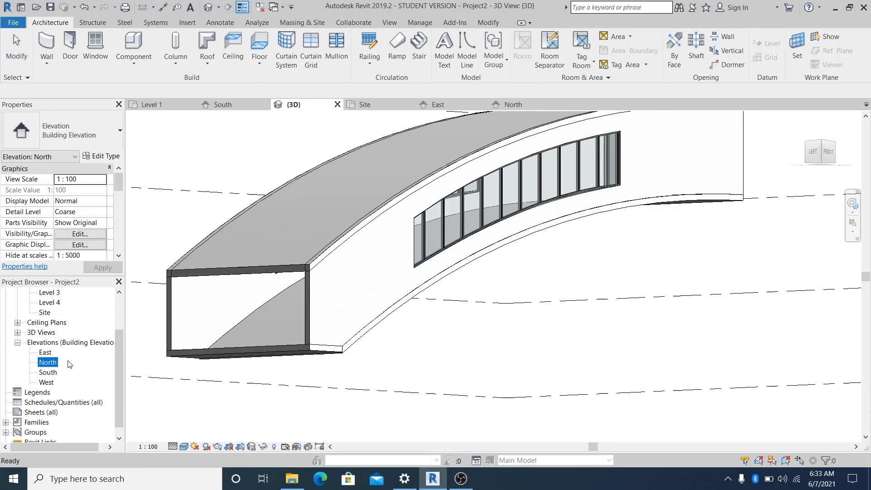
double_click(43, 373)
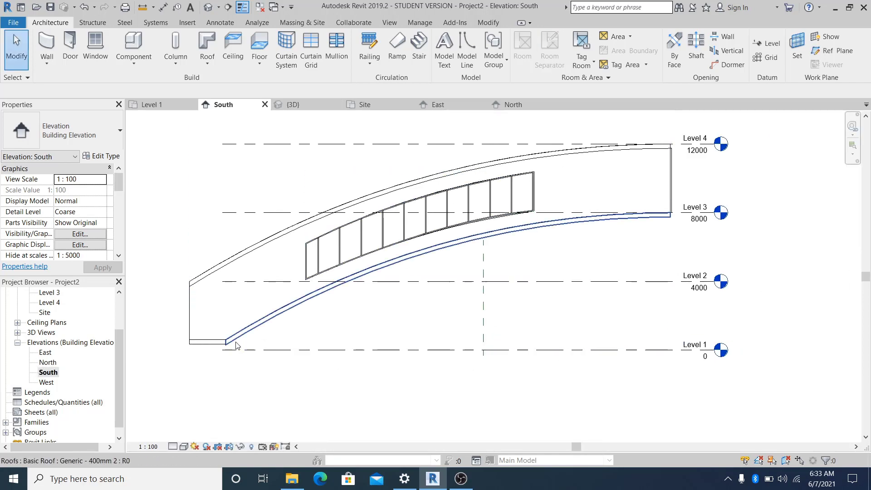
middle_click_drag(627, 277, 626, 286)
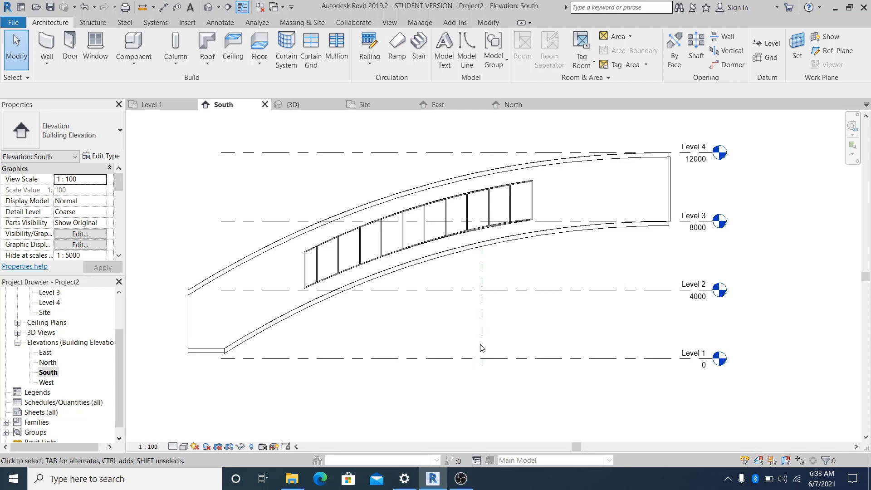
middle_click_drag(379, 389, 444, 402)
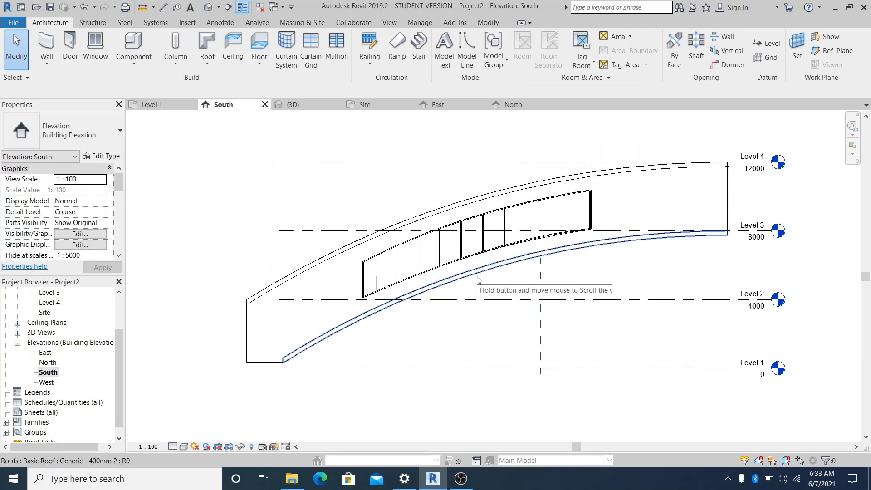
middle_click_drag(477, 280, 496, 282)
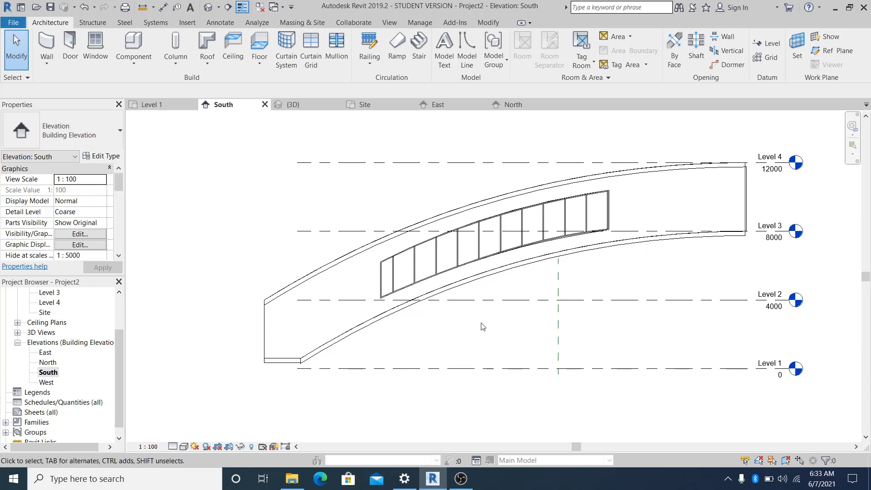
Set the South elevation's detail level to Fine and apply a shaded visual style.
scroll(560, 262, "up", 2)
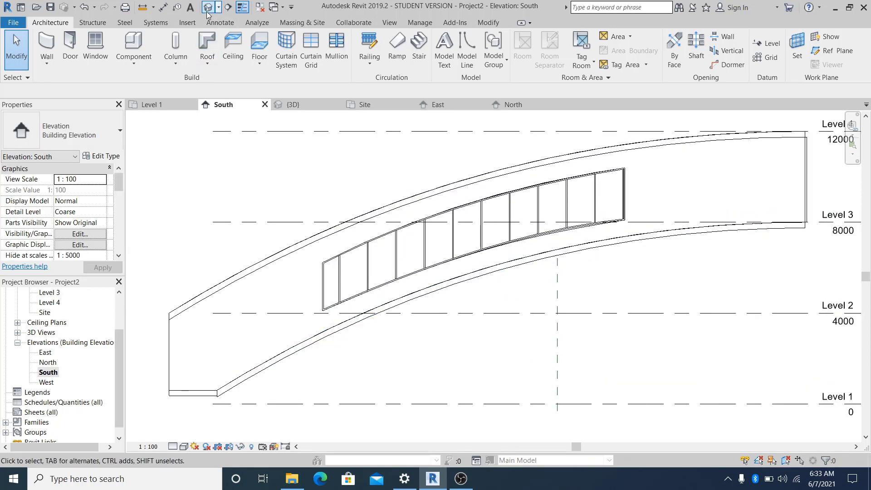
left_click(172, 446)
left_click(188, 436)
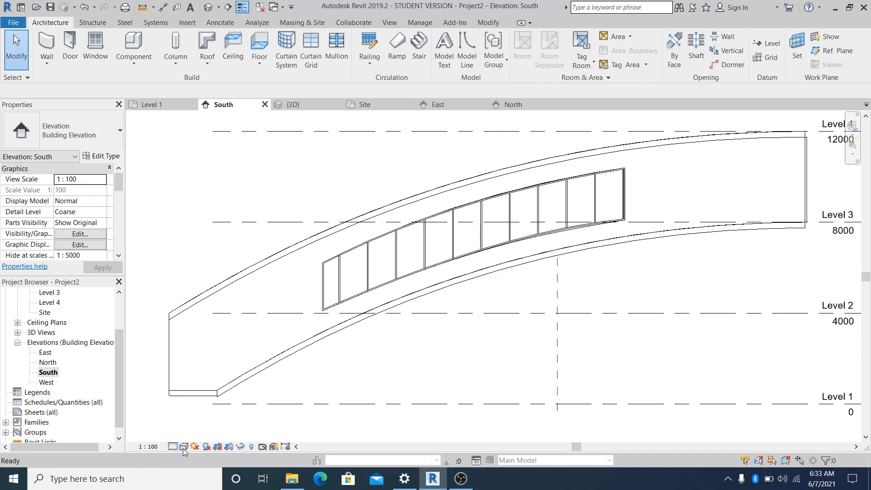
left_click(184, 446)
left_click(204, 424)
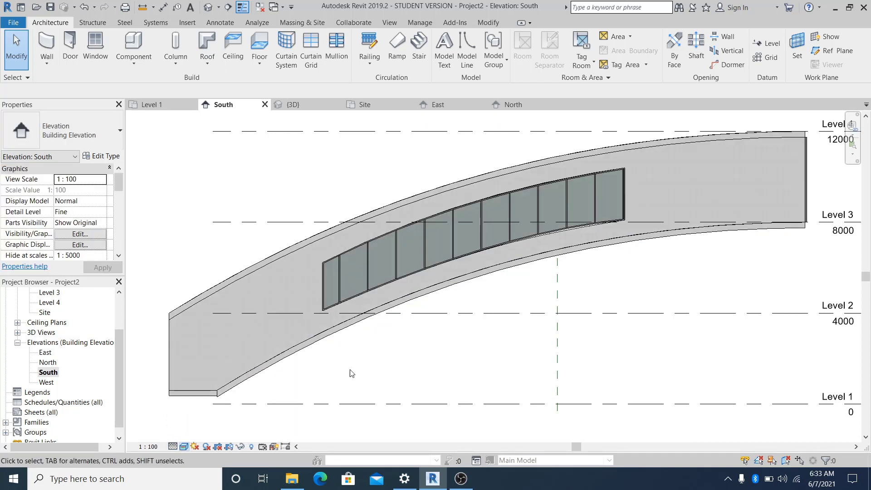
mouse_move(352, 371)
middle_mouse_down()
mouse_move(332, 406)
mouse_move(345, 393)
middle_mouse_up()
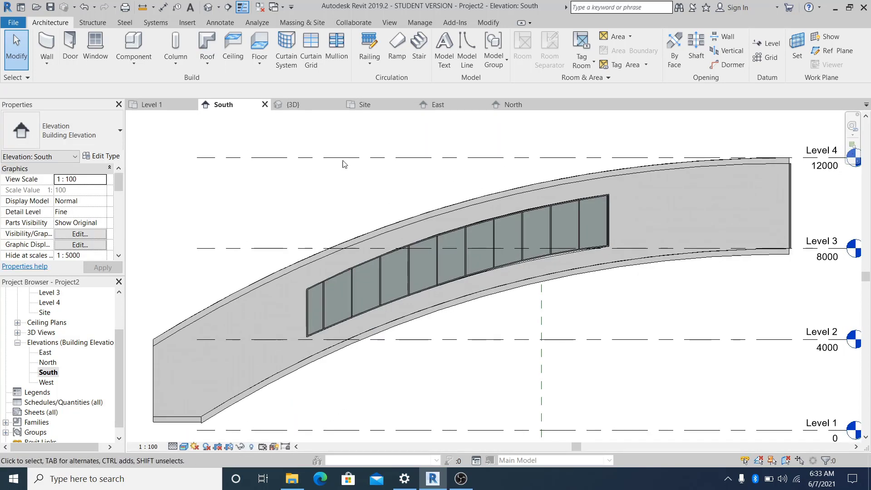
Examine the building's curved roof, front glazing and open lower end in the 3D view.
left_click(210, 10)
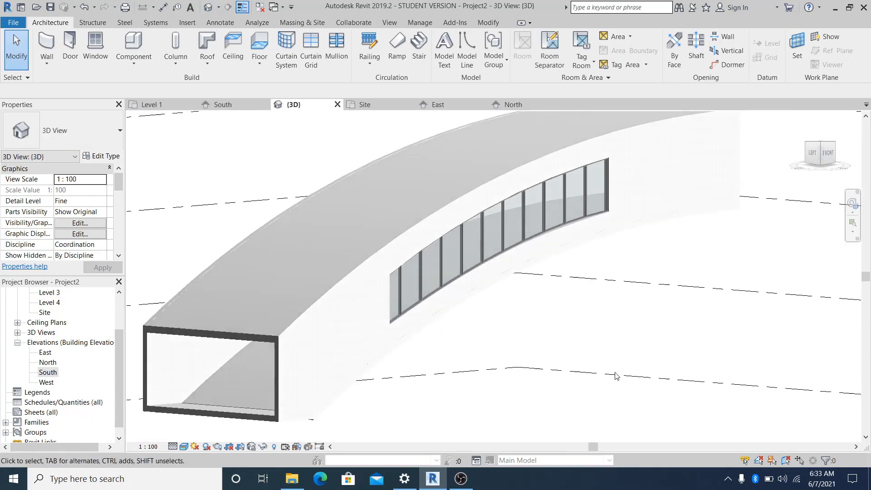
scroll(616, 376, "down", 3)
middle_click_drag(654, 312, 451, 318, "shift")
middle_click_drag(514, 280, 594, 372)
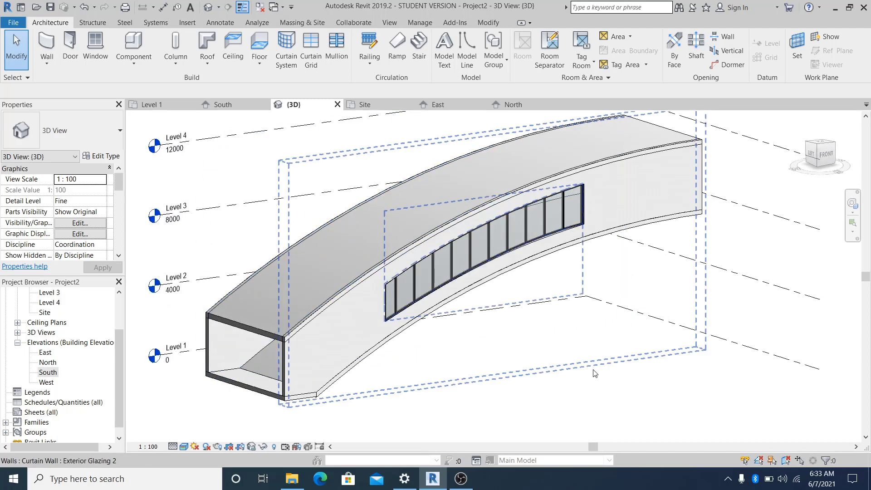
left_click(595, 372)
left_click(649, 387)
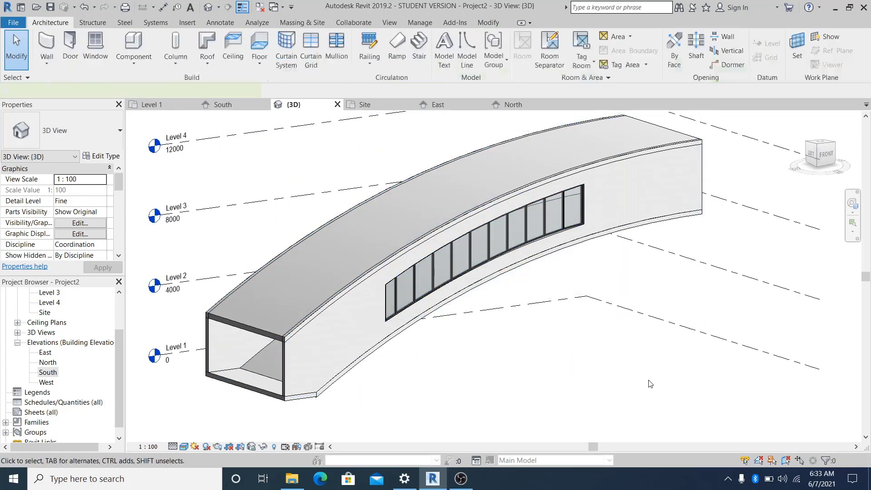
left_click(669, 132)
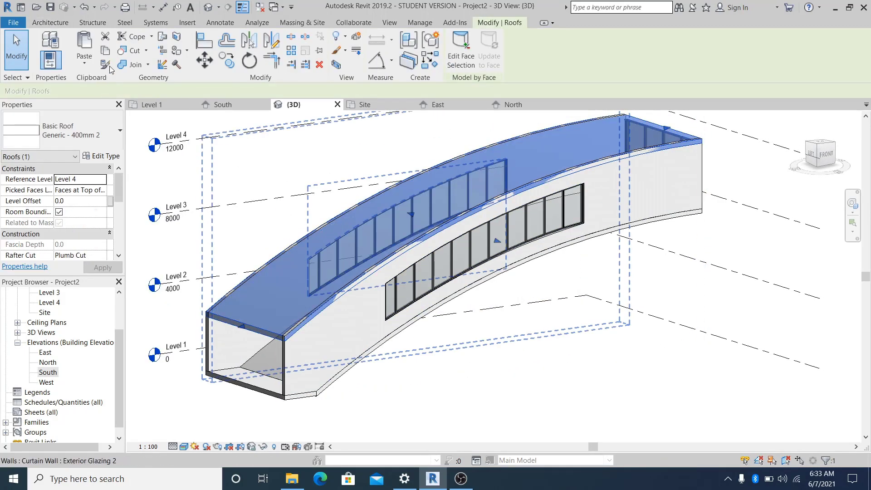
left_click(95, 67)
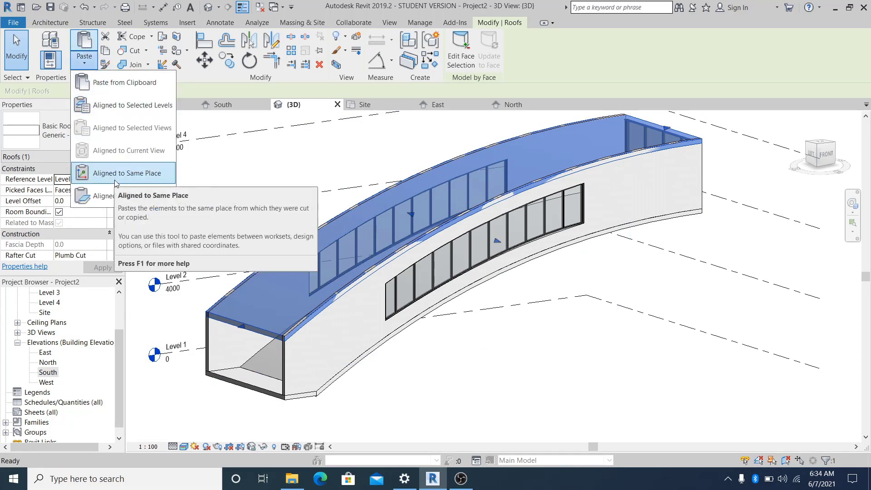
left_click(490, 312)
left_click(648, 389)
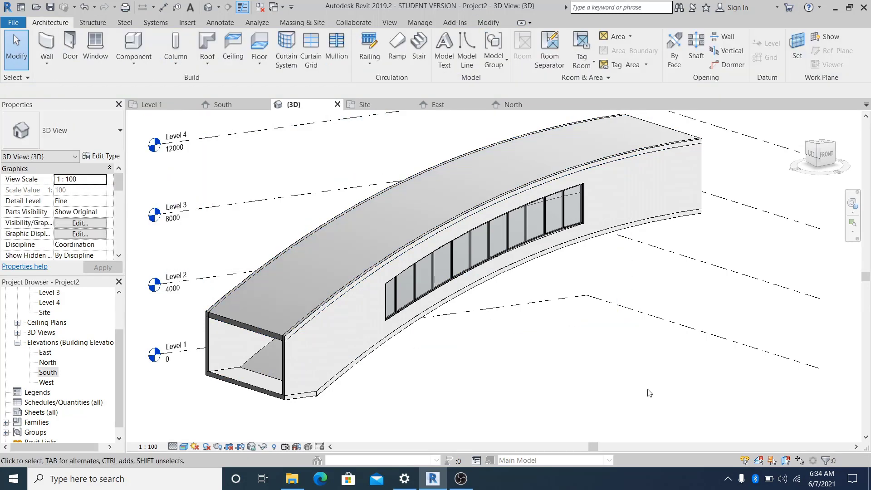
middle_click_drag(642, 353, 517, 353, "shift")
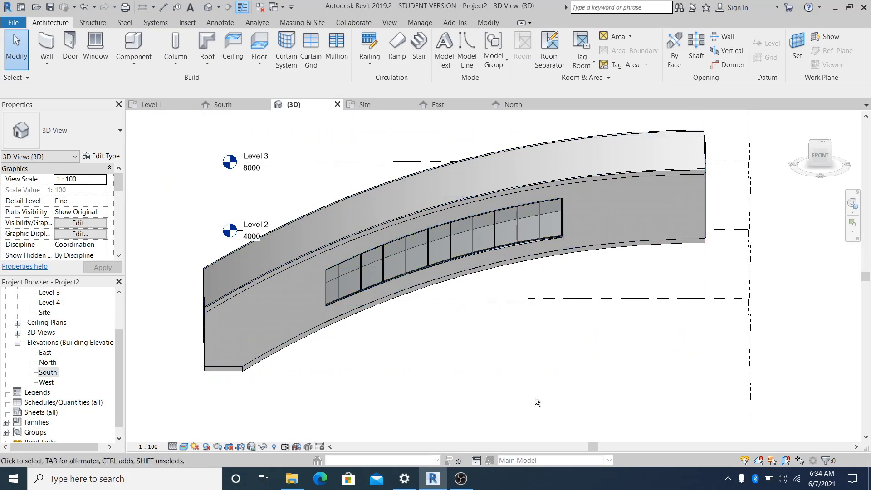
middle_click_drag(536, 401, 592, 369, "shift")
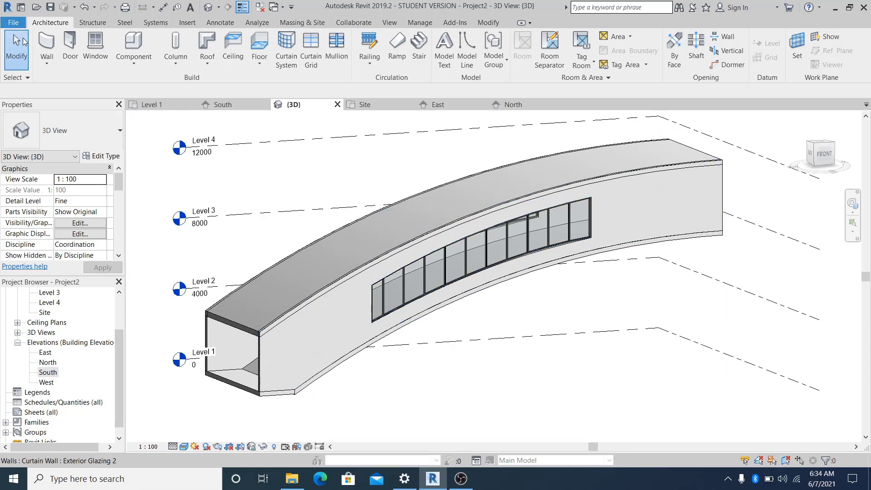
Create a new family from the English template Metric Generic Model roof based.rft.
left_click(13, 22)
mouse_move(32, 69)
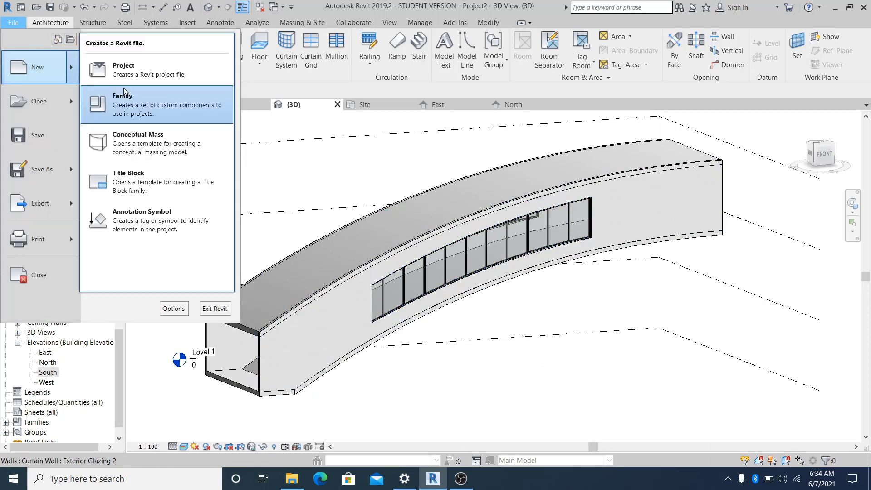
left_click(130, 100)
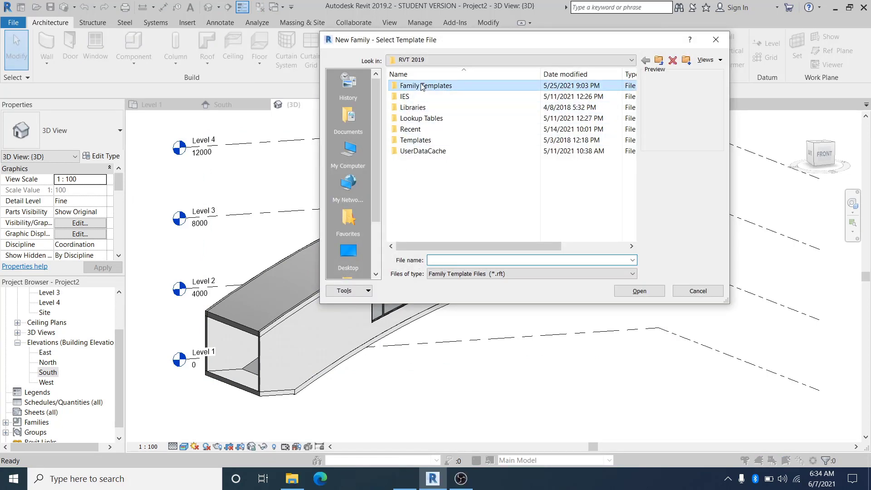
double_click(424, 86)
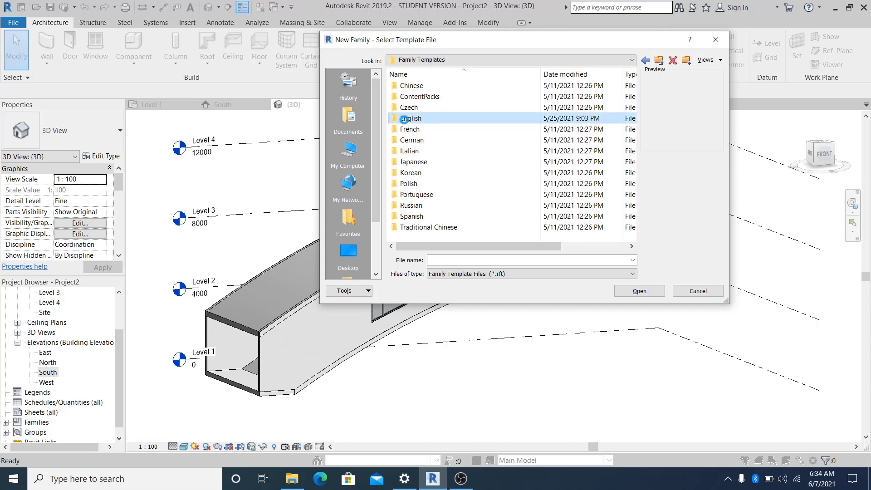
double_click(403, 119)
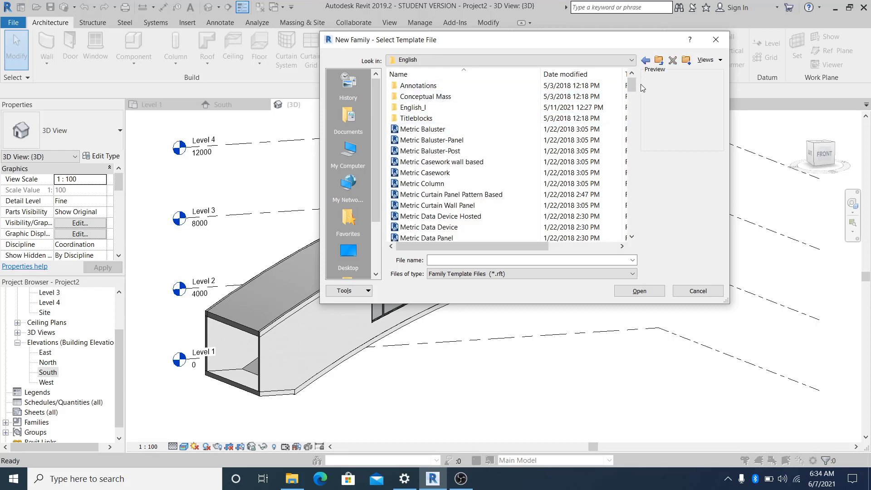
left_click_drag(634, 87, 634, 130)
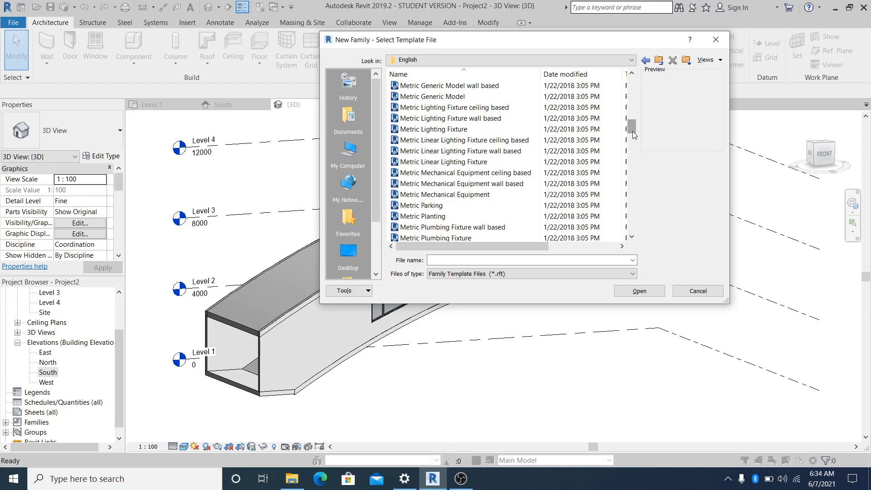
left_click_drag(633, 136, 634, 127)
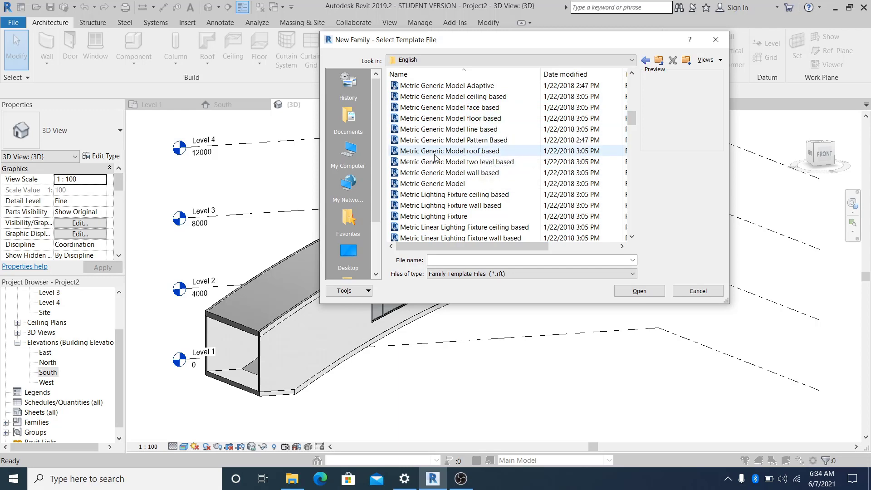
left_click(460, 151)
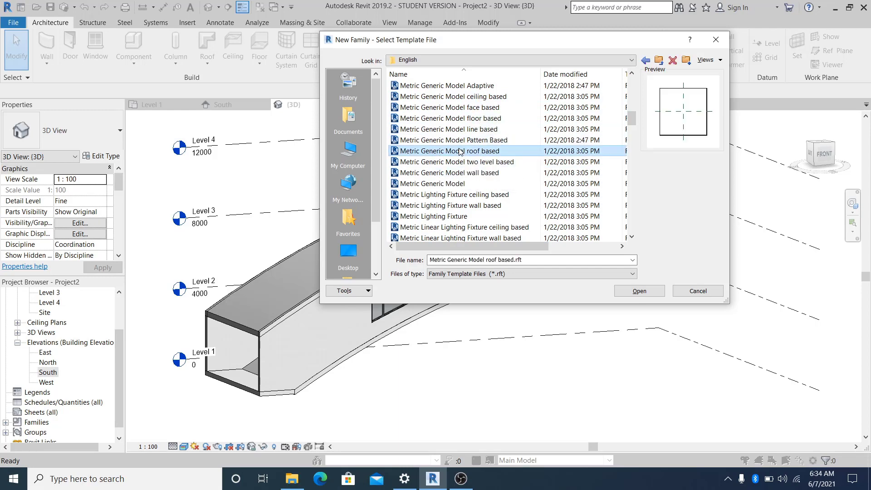
left_click(639, 291)
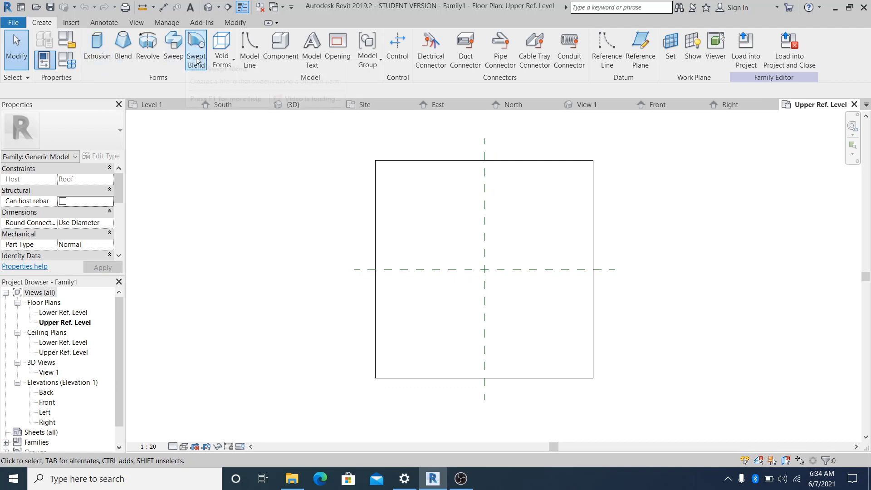
Start a void extrusion and sketch a rectangle about 600 by 1100 mm around the intersection of the reference planes.
left_click(221, 45)
left_click(245, 83)
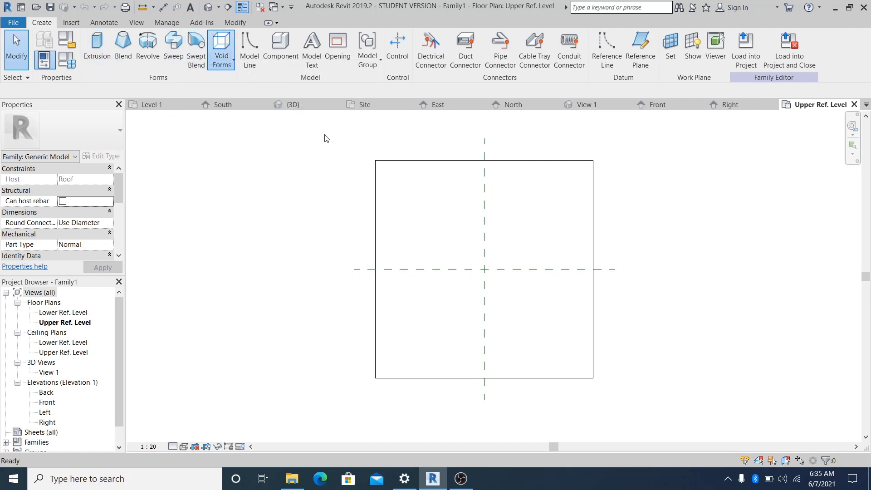
left_click(426, 38)
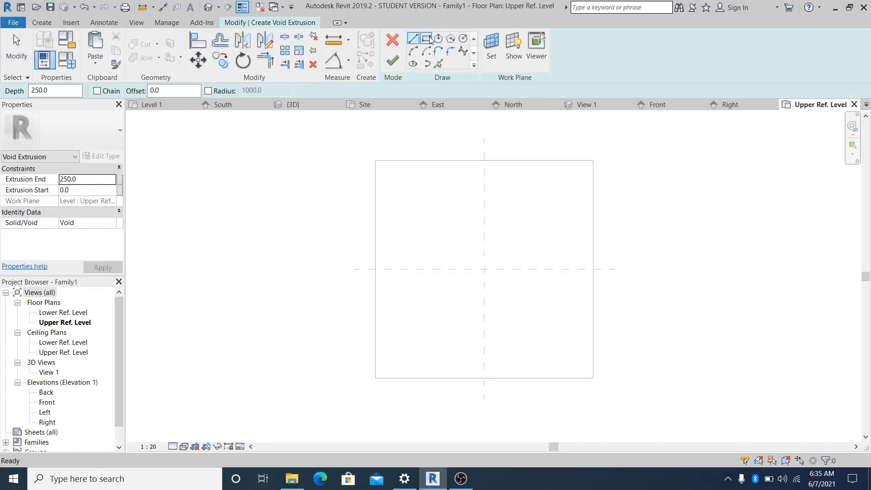
left_click(463, 232)
left_click(506, 310)
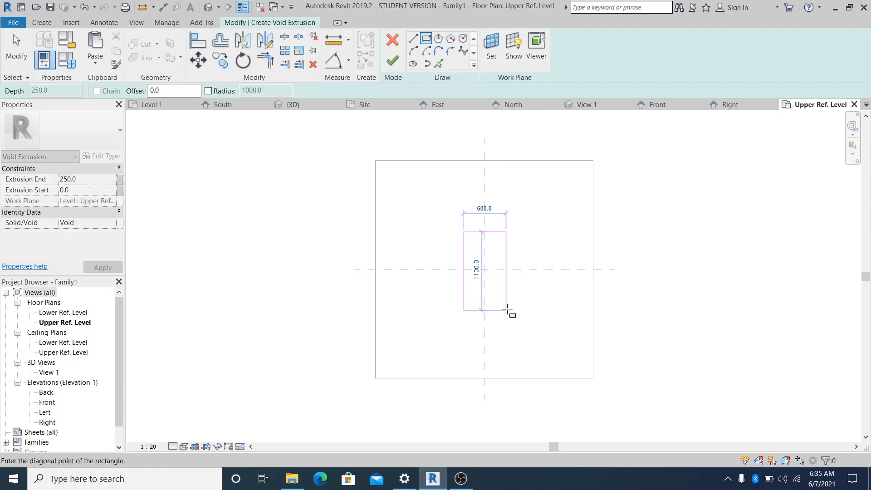
key("Escape")
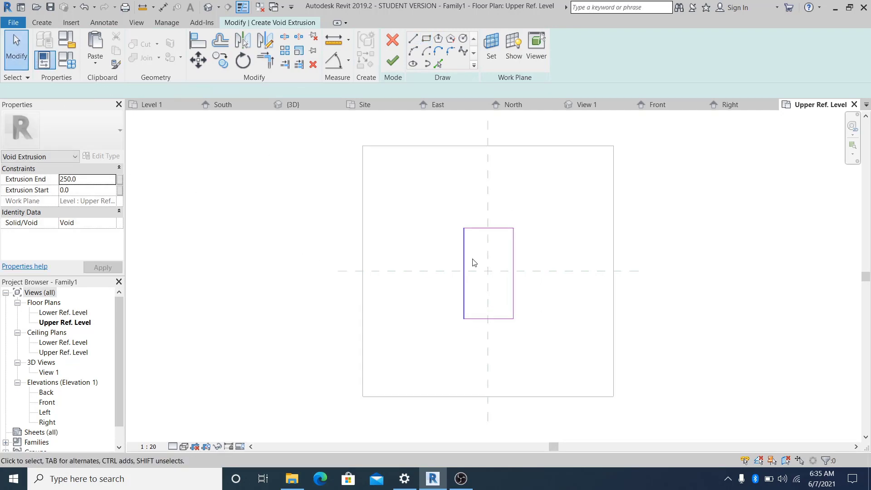
middle_click_drag(483, 261, 481, 275)
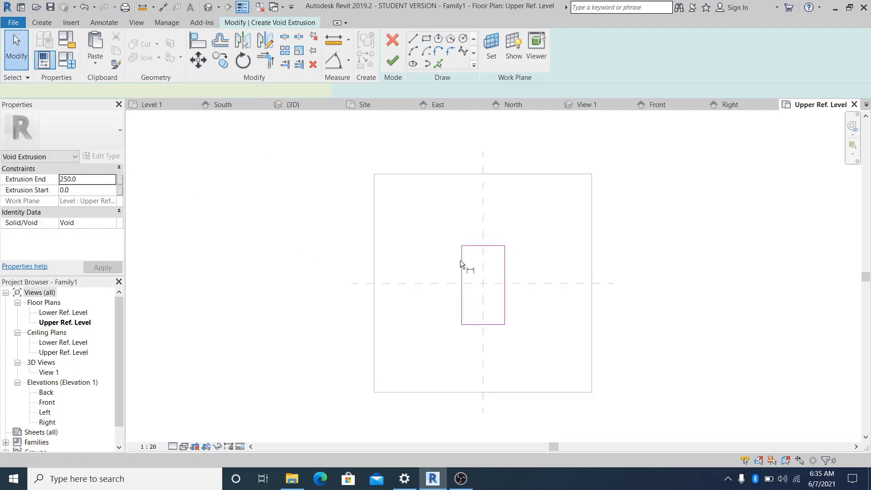
Add an aligned dimension across the rectangle's vertical sides and the center reference plane, and make its segments equal.
key("d")
key("i")
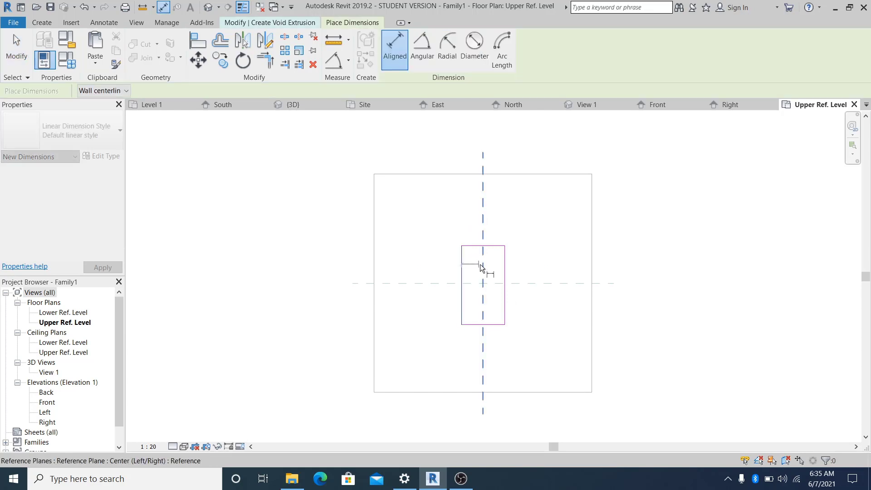
left_click(484, 268)
left_click(503, 268)
left_click(541, 219)
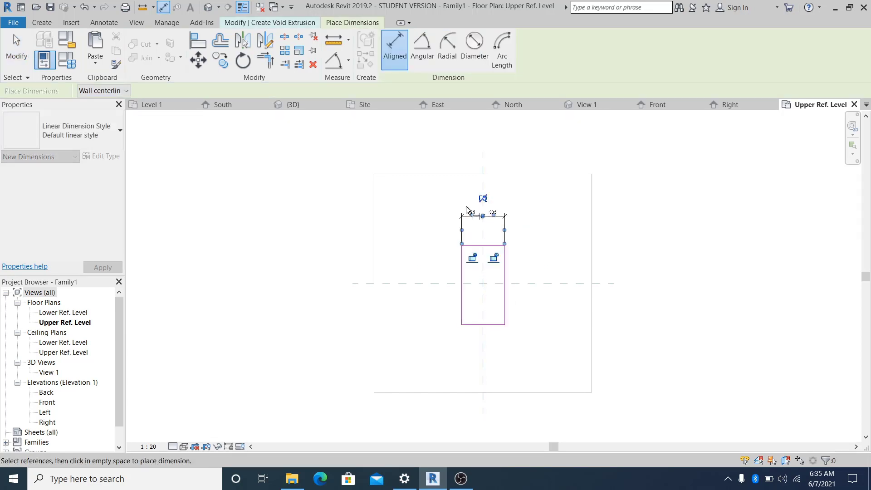
left_click(482, 200)
key("Escape")
key("Escape")
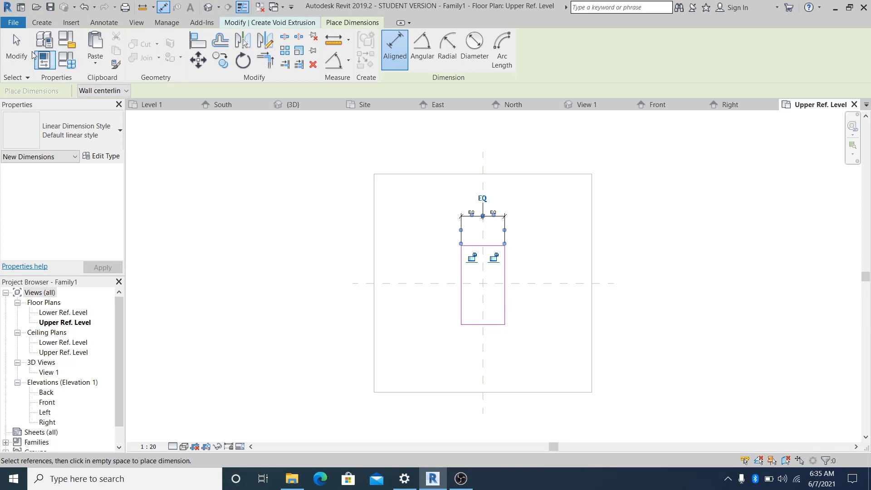
Add an aligned dimension across the rectangle's horizontal sides and the horizontal reference plane, and make its segments equal.
scroll(401, 255, "up", 1)
middle_click_drag(433, 272, 402, 284)
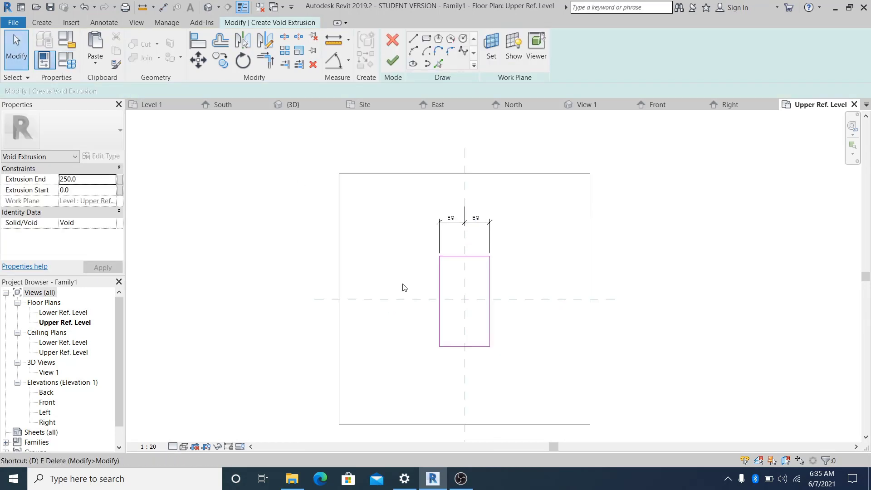
key("i")
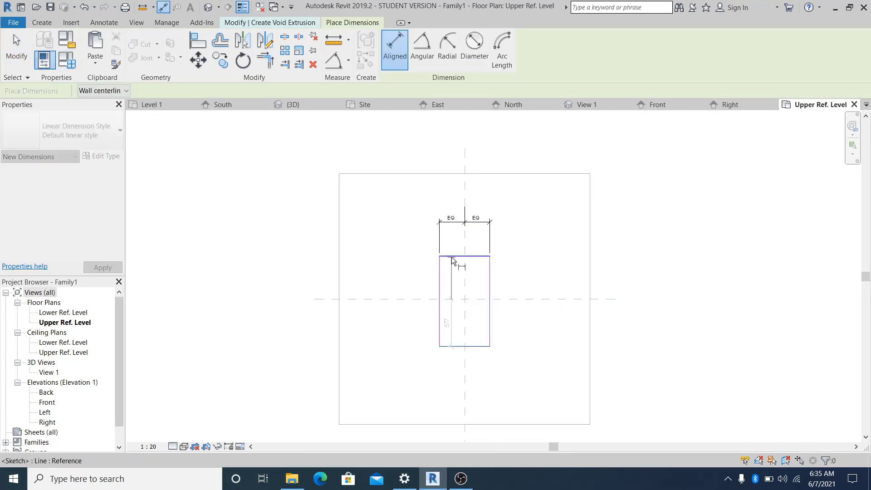
left_click(450, 256)
left_click(414, 299)
left_click(449, 346)
left_click(404, 290)
left_click(424, 299)
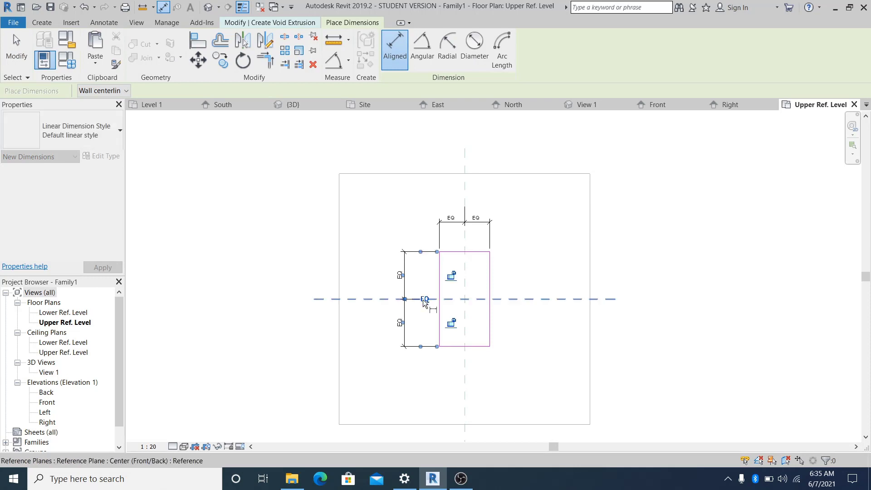
Dimension the void rectangle's overall height, placing the dimension outside the equalized one.
left_click(466, 346)
left_click(471, 252)
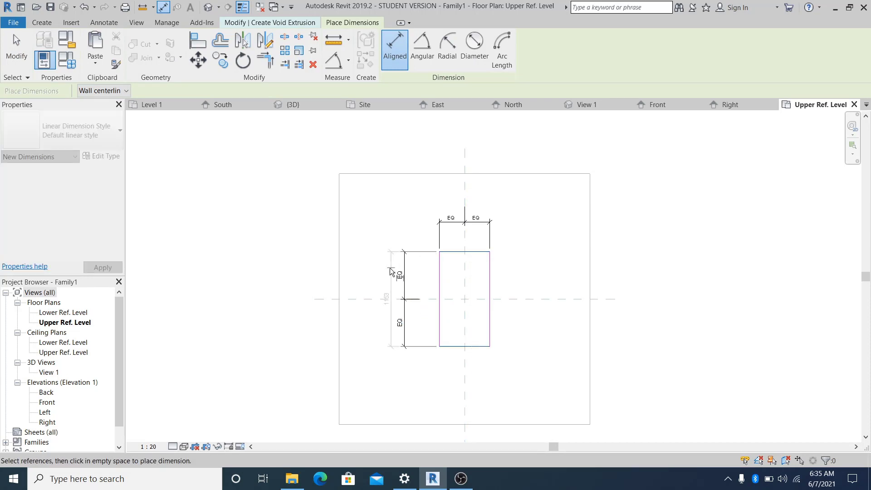
left_click(383, 272)
key("Escape")
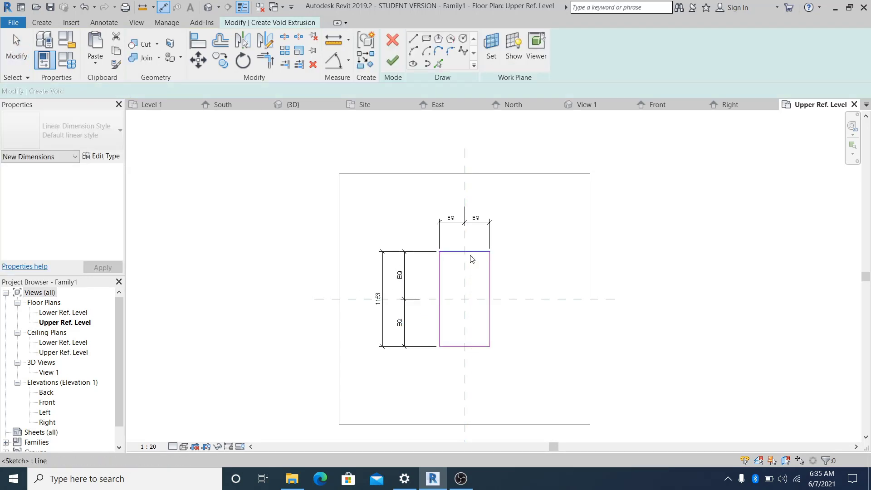
key("Escape")
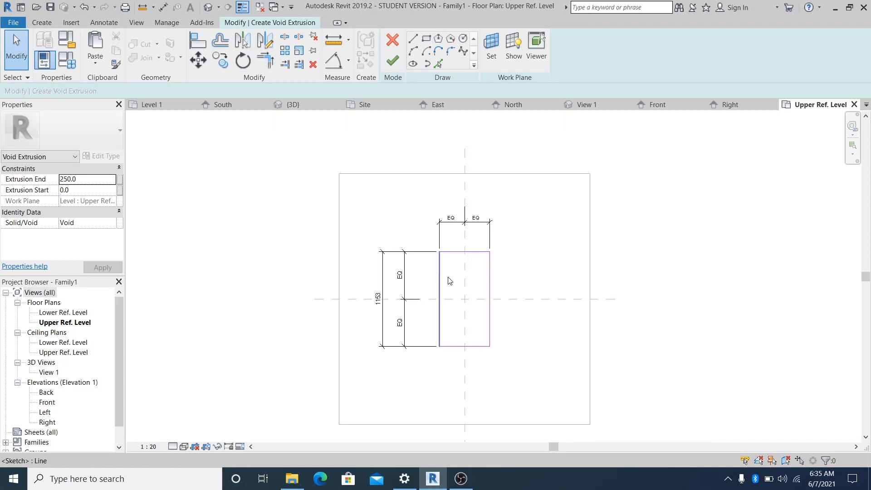
Dimension the void rectangle's overall width outside the equalized dimension and label it with a new family parameter W.
key("d")
key("i")
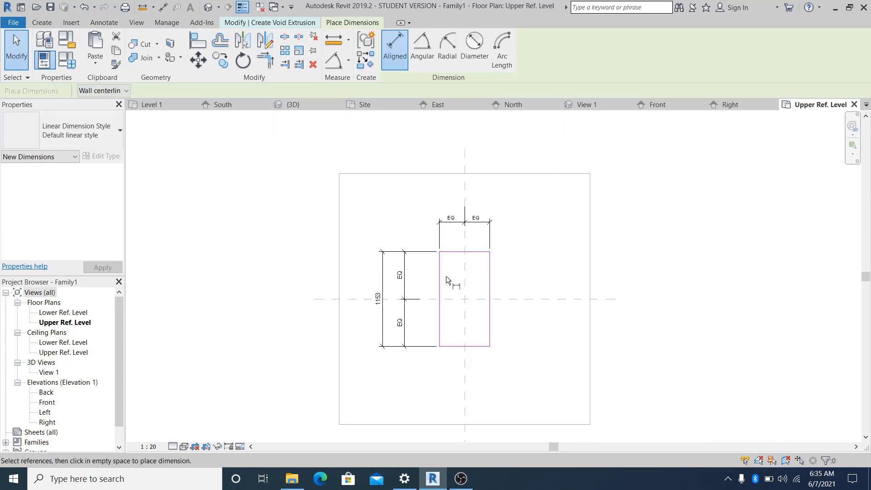
left_click(486, 274)
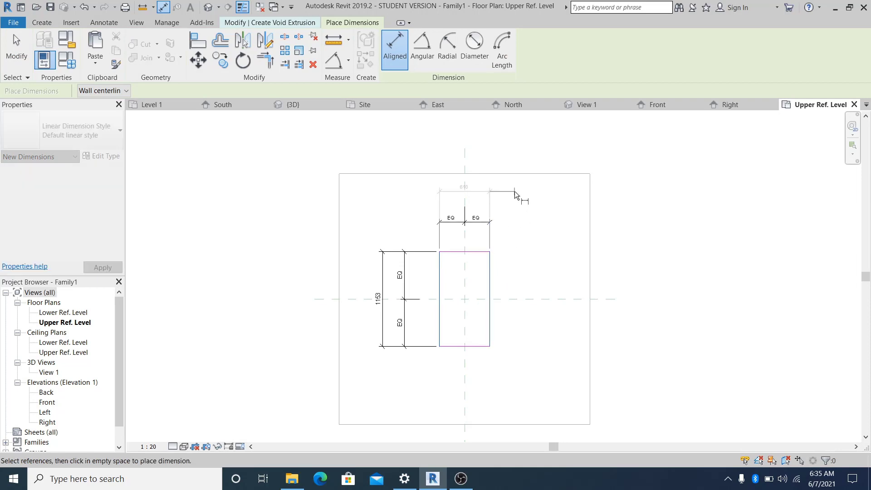
left_click(514, 190)
left_click(22, 43)
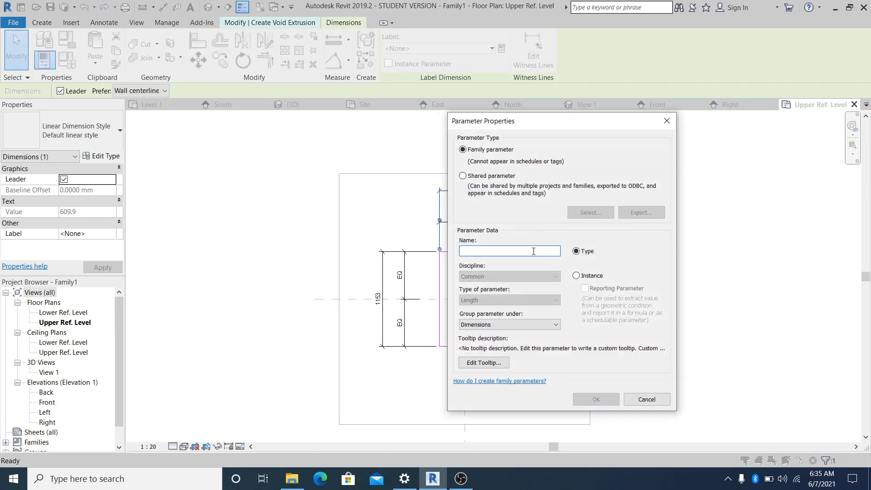
left_click(581, 398)
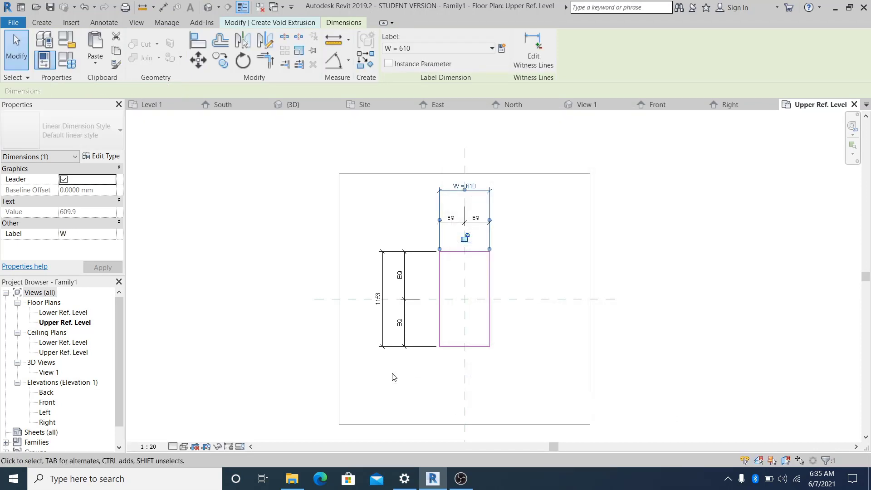
Label the rectangle's overall height dimension with a new family parameter L.
left_click(390, 375)
left_click(387, 268)
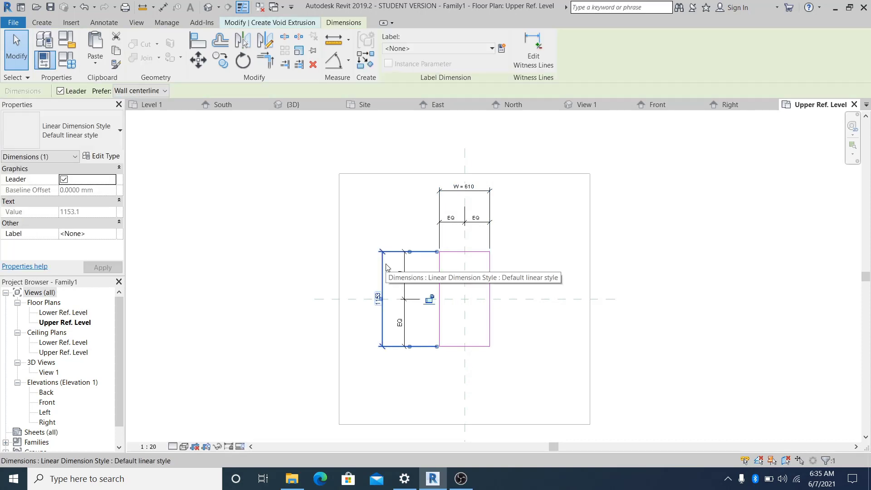
left_click(501, 49)
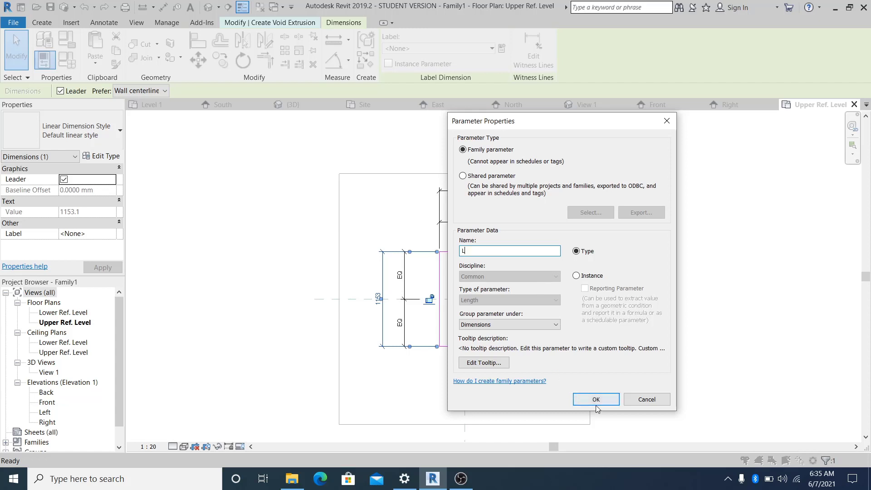
type("L")
left_click(596, 401)
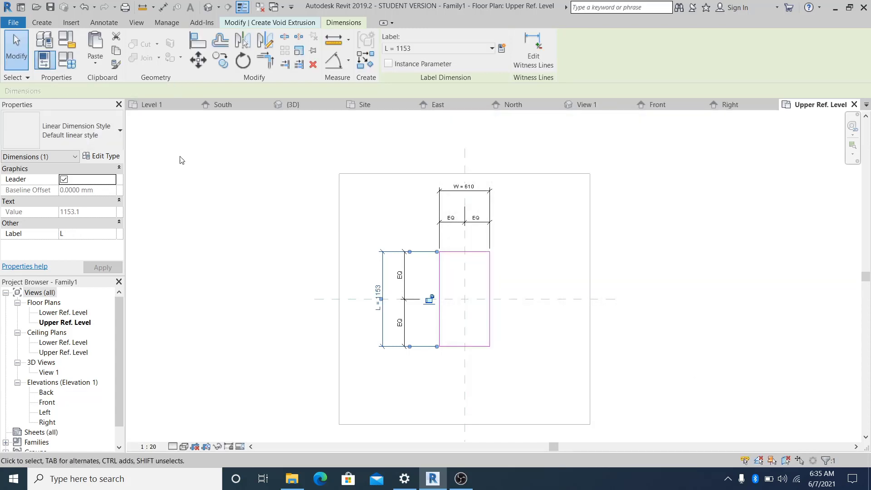
left_click(148, 156)
Finish the void sketch in the 3D view and stretch the extrusion through the roof, starting at about -1109 mm and ending at about 1272 mm.
left_click(208, 7)
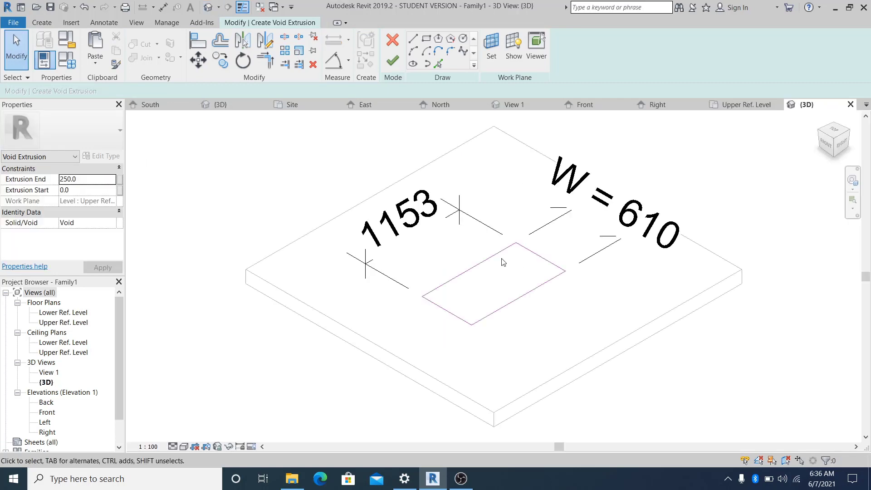
middle_click_drag(478, 240, 434, 242)
left_click(393, 60)
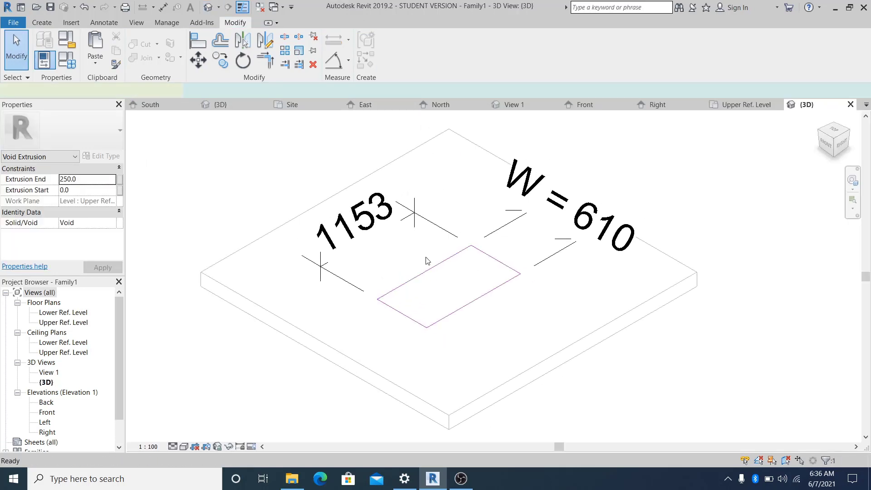
mouse_move(529, 344)
middle_mouse_down("shift")
mouse_move(528, 316)
mouse_move(474, 280)
middle_mouse_up("shift")
left_click_drag(449, 297, 449, 414)
left_click_drag(449, 256, 458, 150)
middle_click_drag(601, 294, 648, 253, "shift")
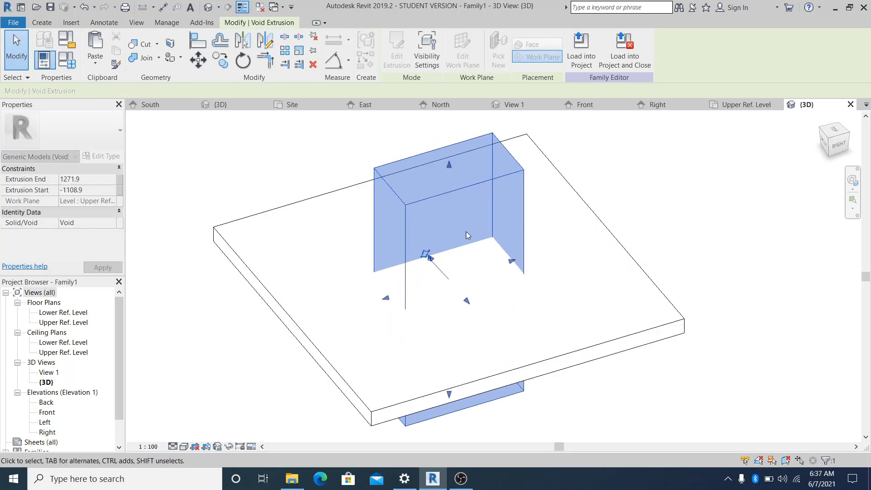
Cut the host roof with the void extrusion using Cut Geometry.
middle_click_drag(501, 259, 414, 254)
middle_click_drag(523, 245, 528, 249)
middle_click_drag(573, 223, 605, 237)
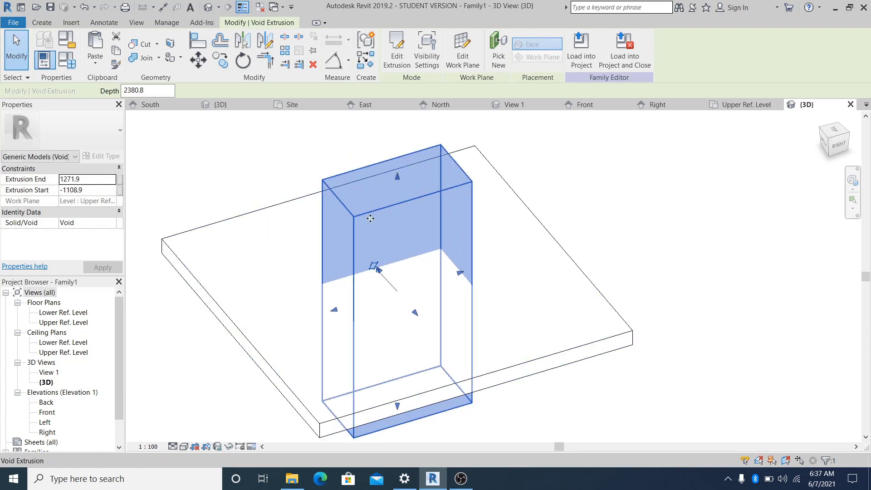
middle_click_drag(412, 198, 414, 199)
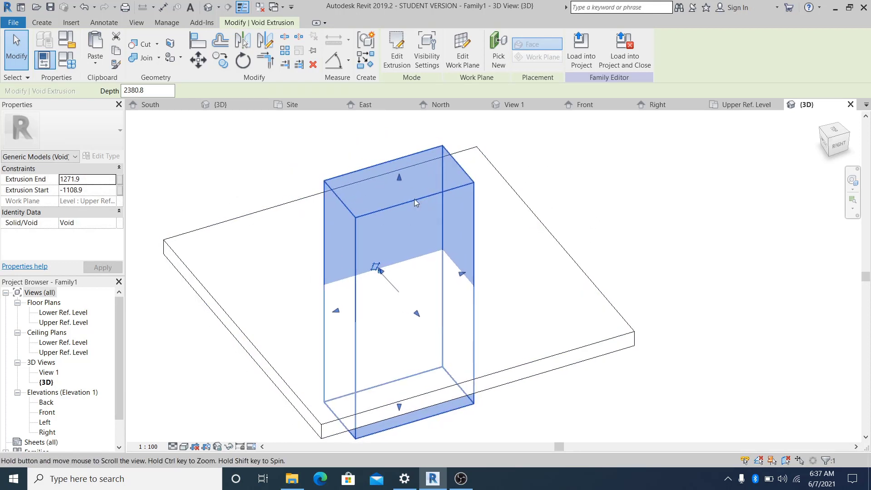
left_click(144, 44)
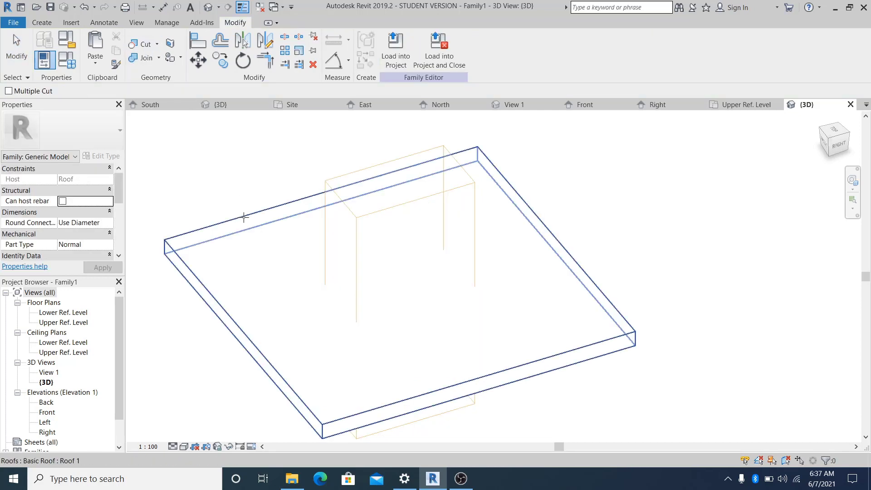
left_click(243, 216)
left_click(338, 177)
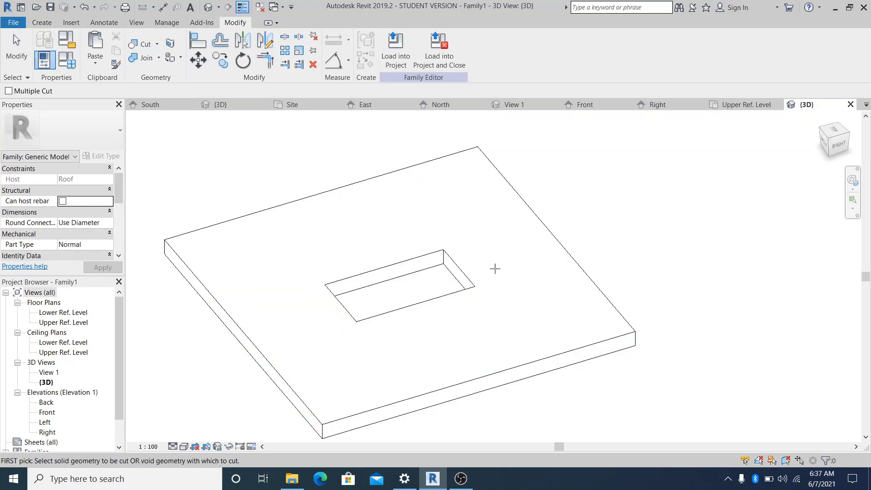
middle_click_drag(494, 268, 379, 264, "shift")
key("Escape")
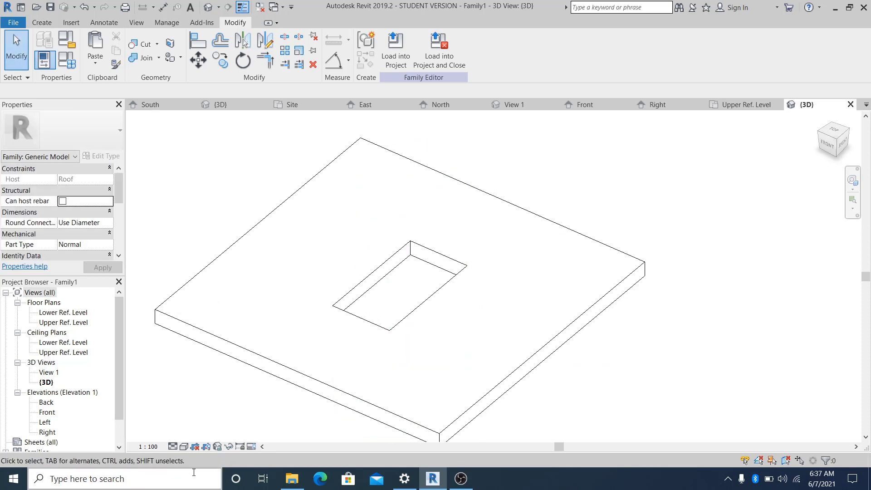
Switch the family's 3D view to a visual style with filled surfaces and load the family into the project.
left_click(184, 446)
left_click(210, 426)
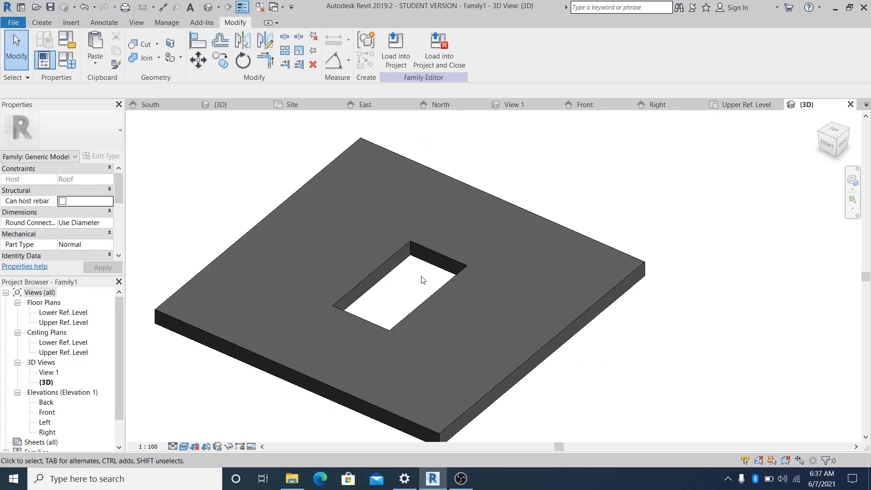
left_click(403, 65)
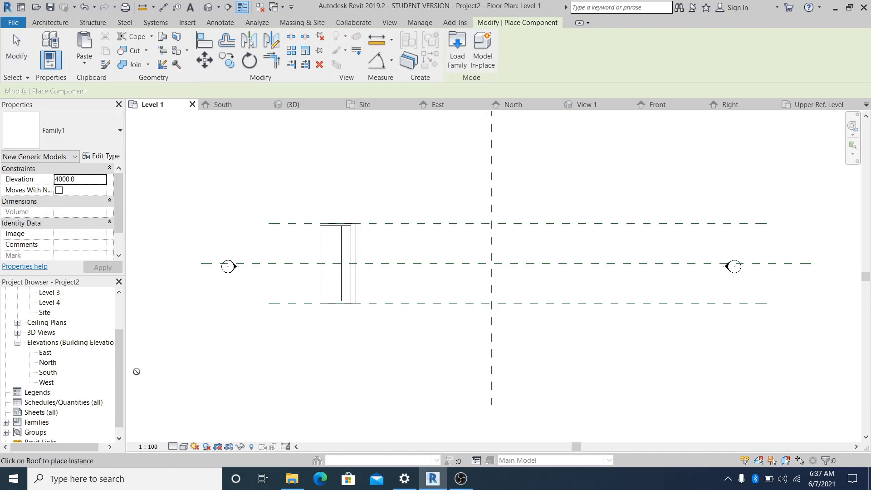
In the Site floor plan, place the Family1 component on the roof at the intersection of the central reference planes.
left_click_drag(119, 338, 123, 301)
double_click(44, 361)
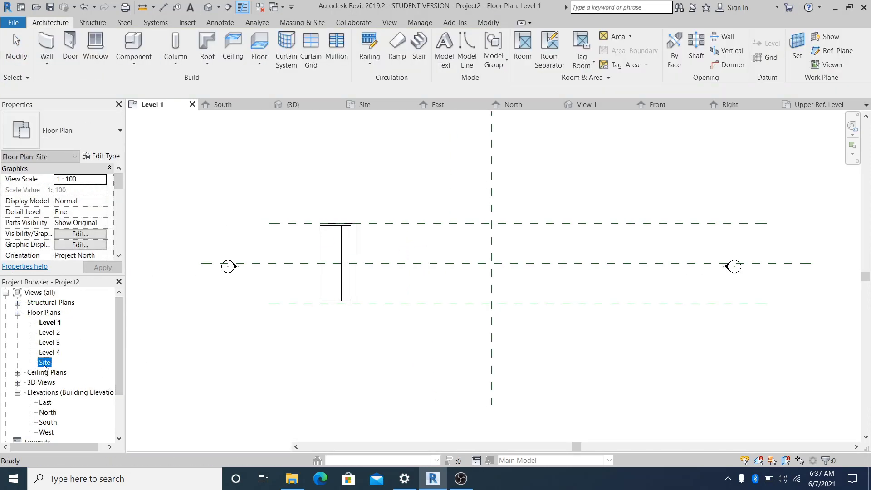
middle_click_drag(509, 303, 561, 213)
scroll(566, 237, "down", 1)
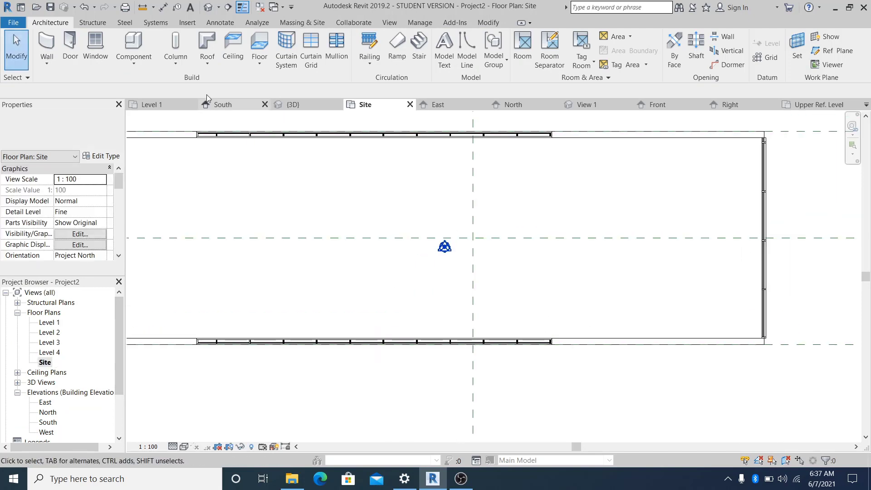
left_click(133, 43)
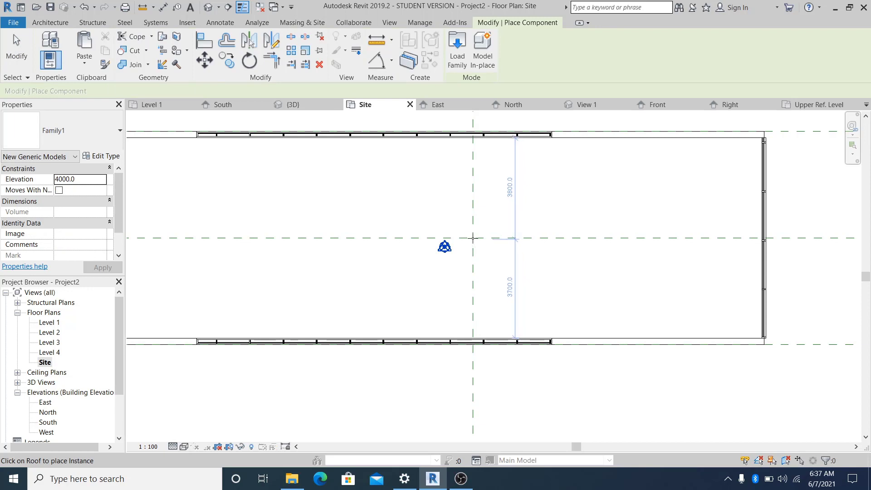
left_click(472, 238)
key("Escape")
key("Escape")
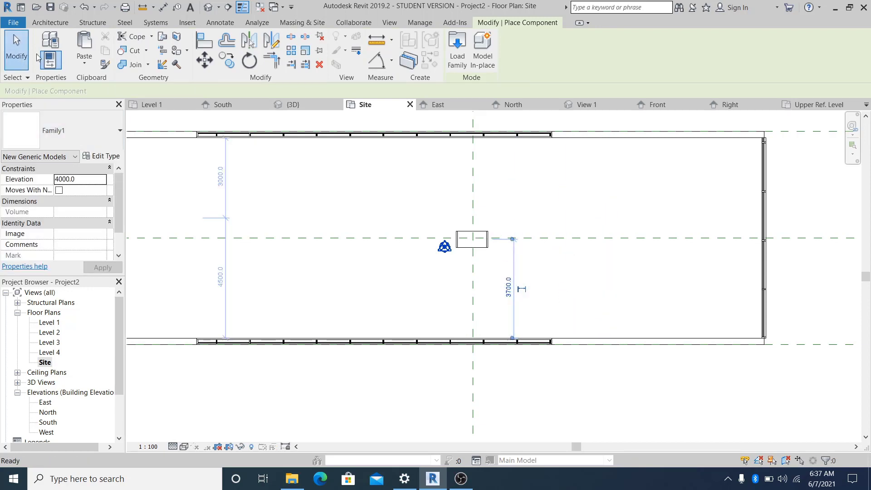
In the 3D view, set the roof opening's type parameters L to 6000 mm and W to 2500 mm.
left_click(212, 6)
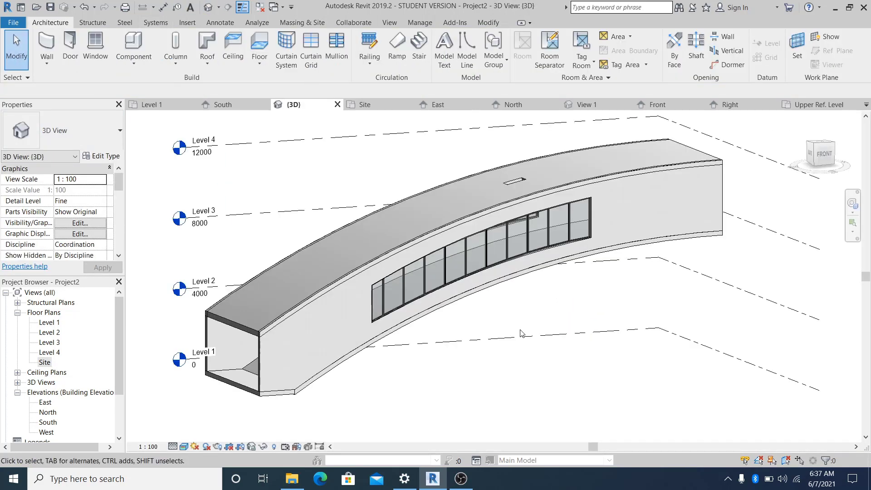
middle_click_drag(522, 334, 570, 353, "shift")
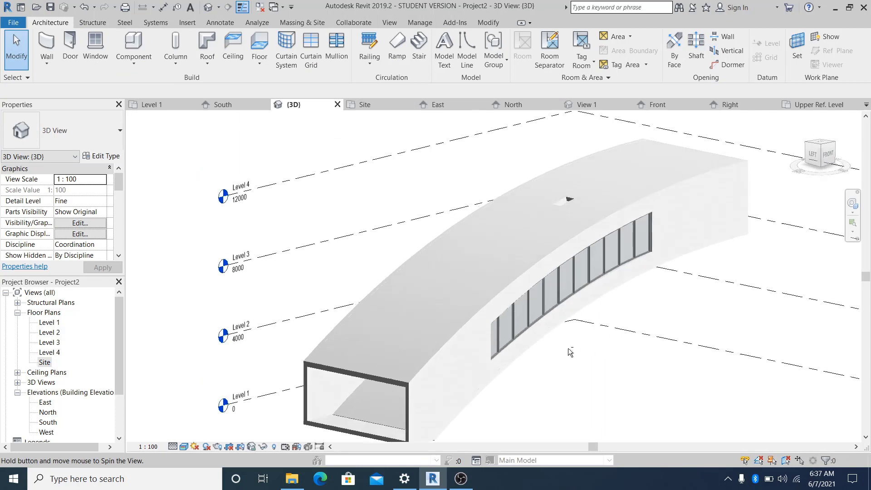
left_click(562, 206)
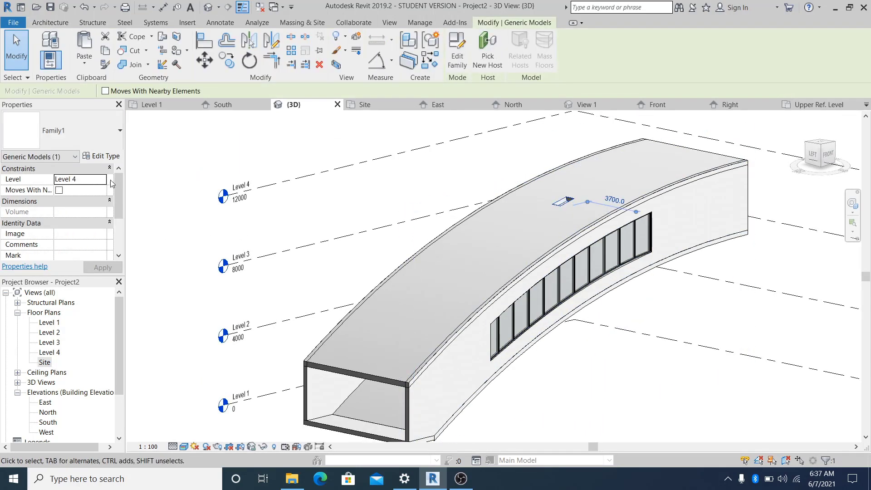
left_click(568, 208)
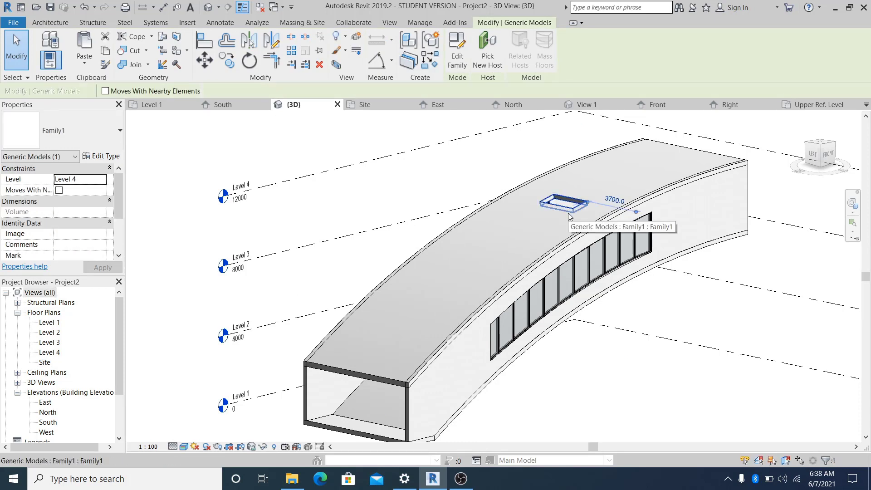
left_click(113, 157)
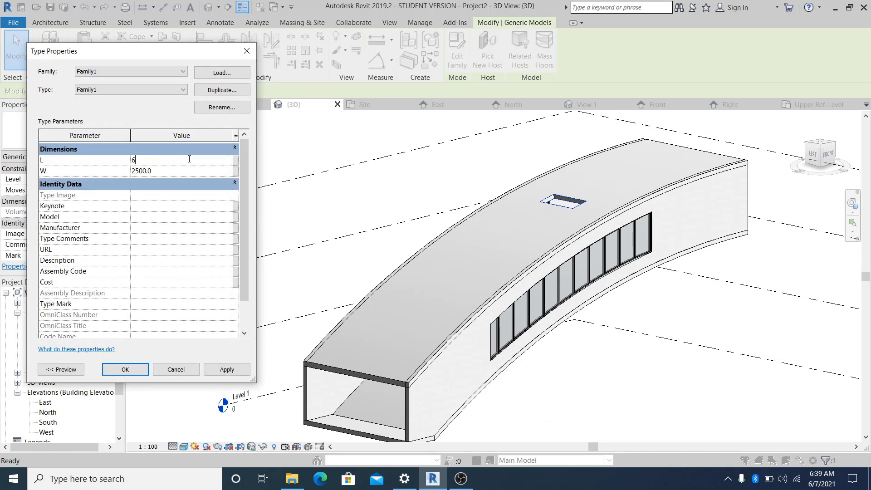
left_click(231, 368)
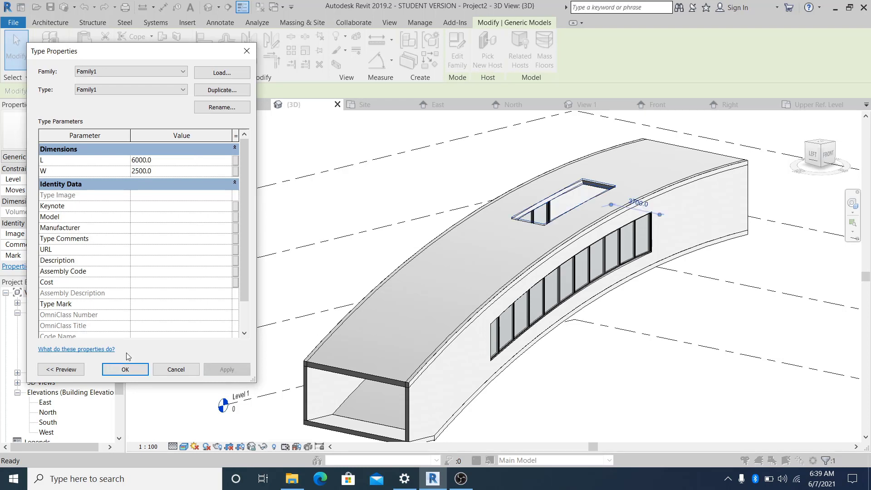
left_click(126, 369)
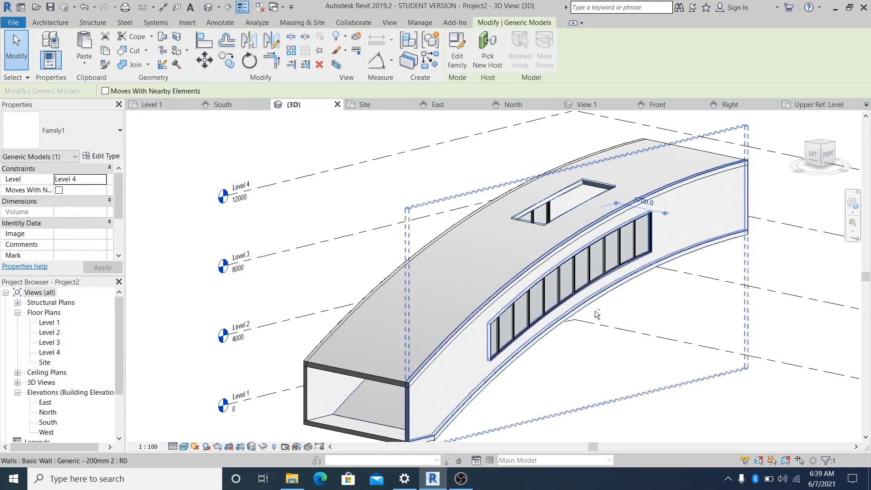
middle_click_drag(596, 313, 628, 301, "shift")
left_click(694, 300)
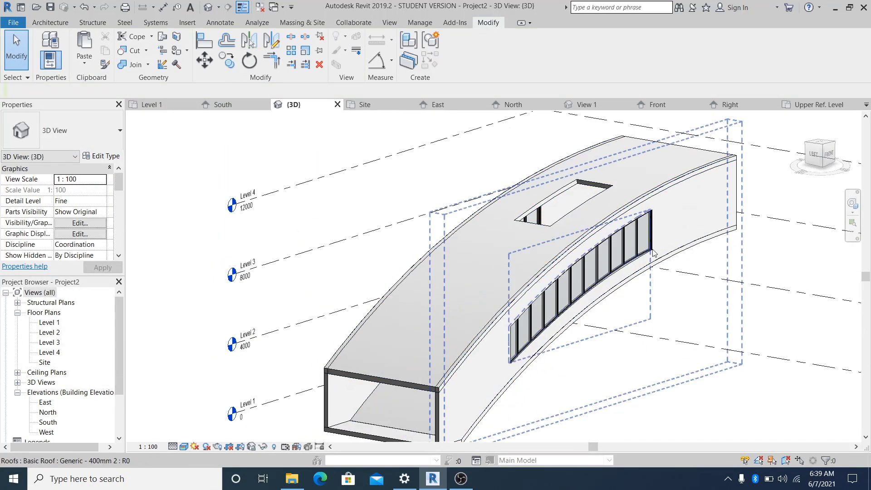
Copy the curved roof to the clipboard and temporarily hide the original in the 3D view.
middle_click_drag(739, 301, 670, 314)
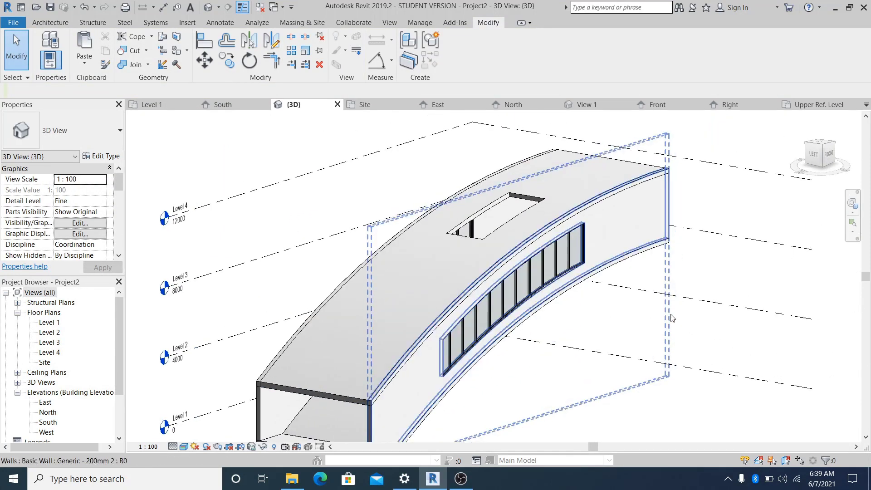
left_click(613, 165)
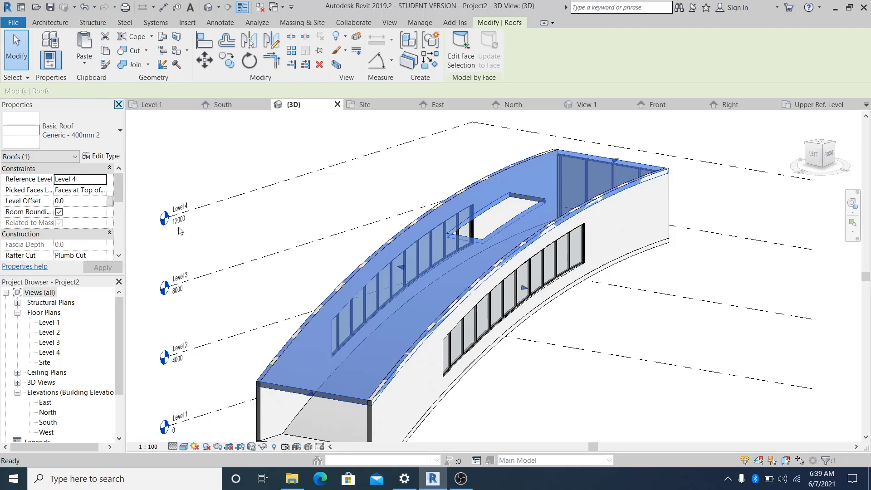
left_click(263, 448)
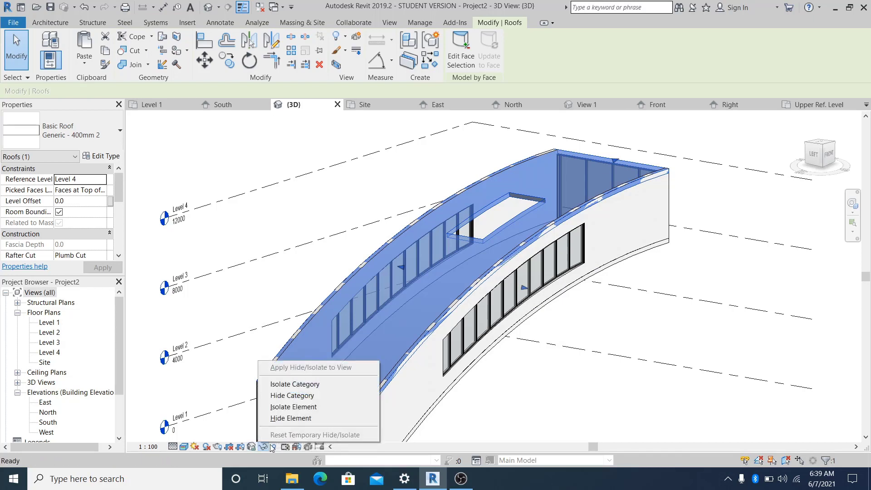
left_click(283, 418)
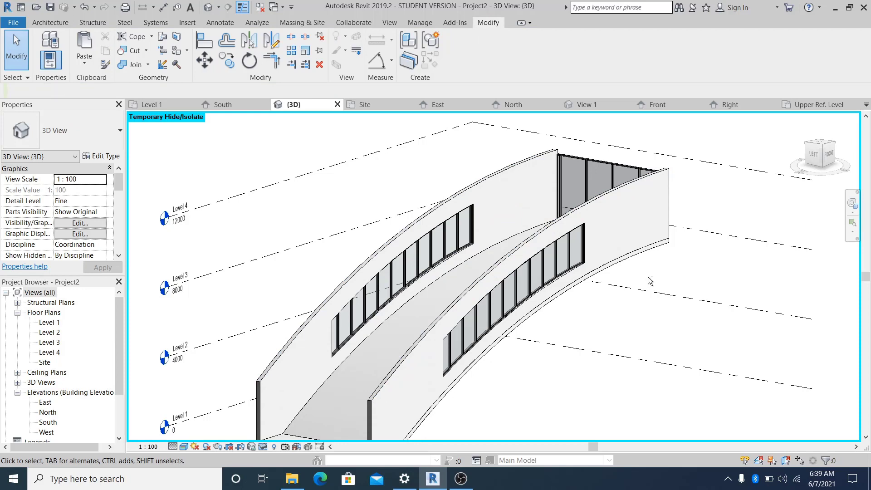
Paste the copied curved roof aligned to the same place as the hidden original.
middle_click_drag(648, 277, 660, 306, "shift")
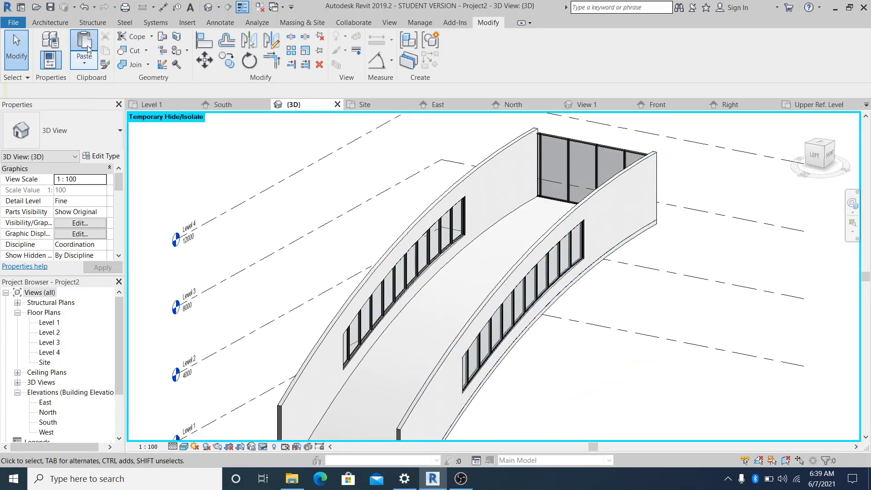
left_click(87, 48)
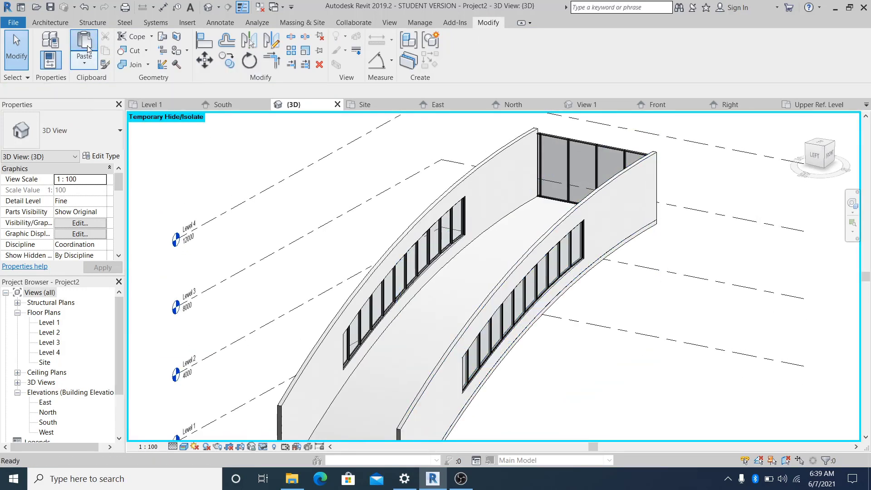
left_click(517, 299)
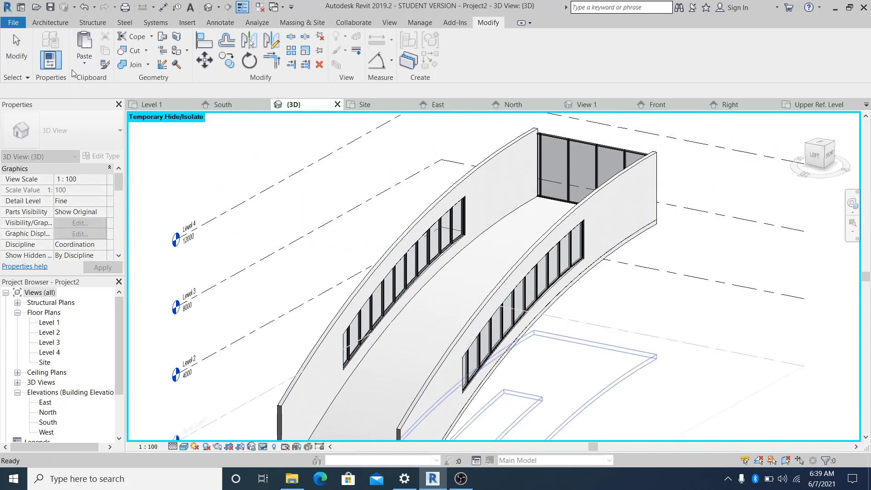
left_click(84, 63)
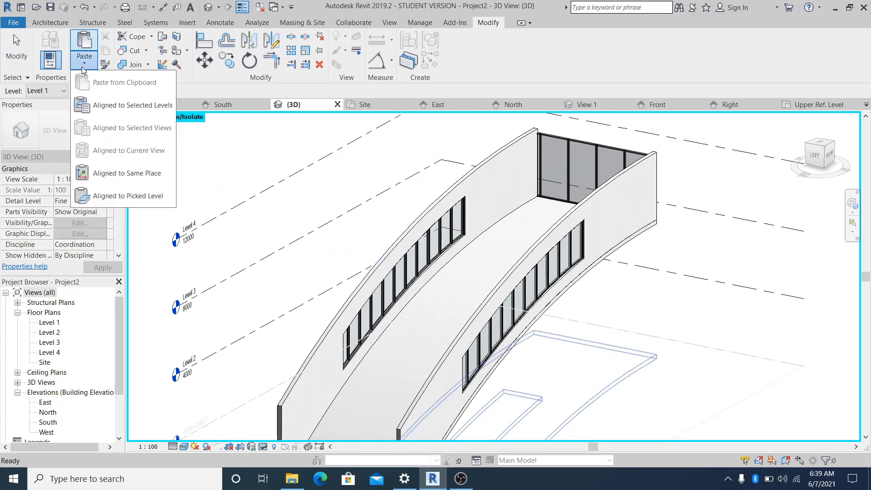
left_click(143, 174)
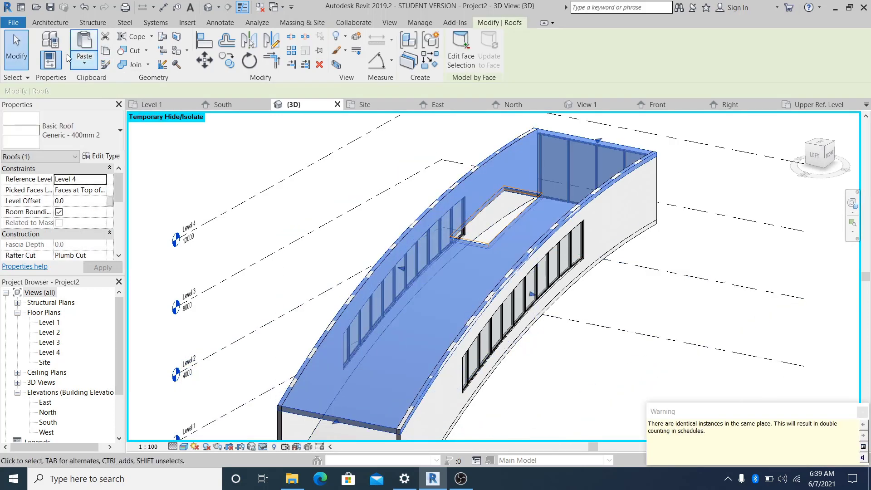
left_click(25, 48)
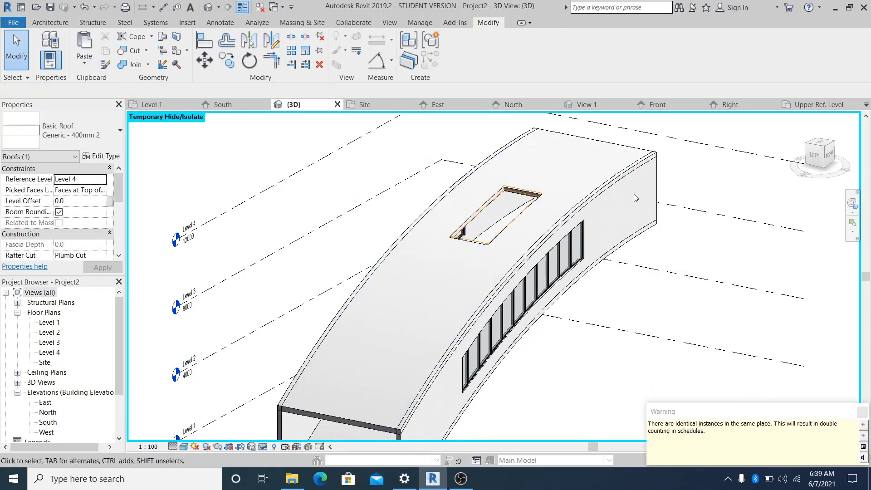
Pull in all four sides of the pasted roof until it forms only a narrow frame around the roof opening.
left_click(580, 142)
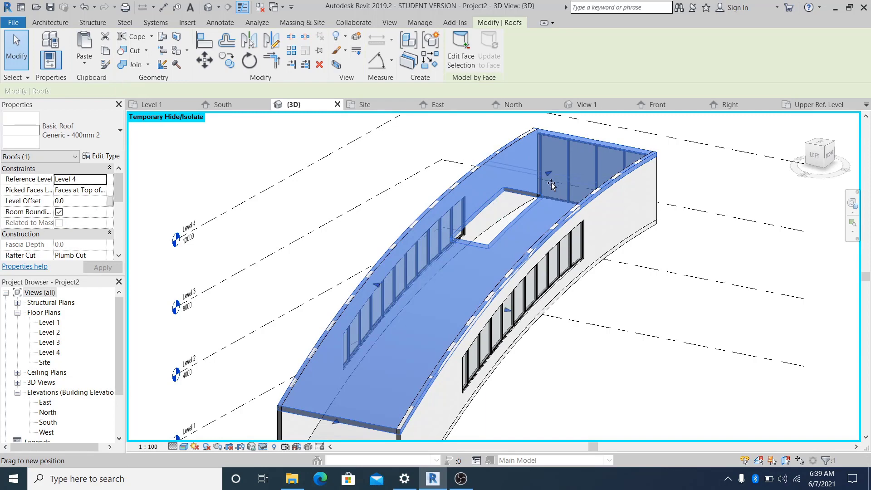
mouse_move(551, 185)
left_mouse_down()
mouse_move(472, 289)
mouse_move(540, 193)
left_mouse_up()
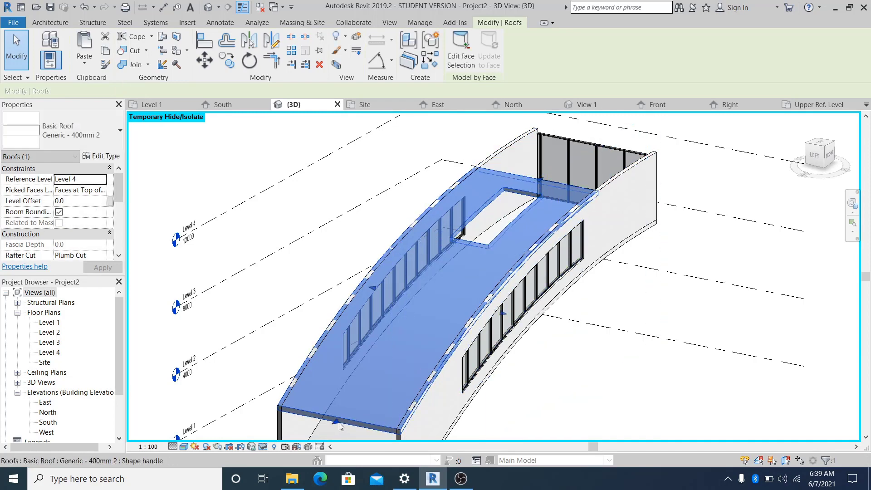
left_click_drag(338, 423, 442, 305)
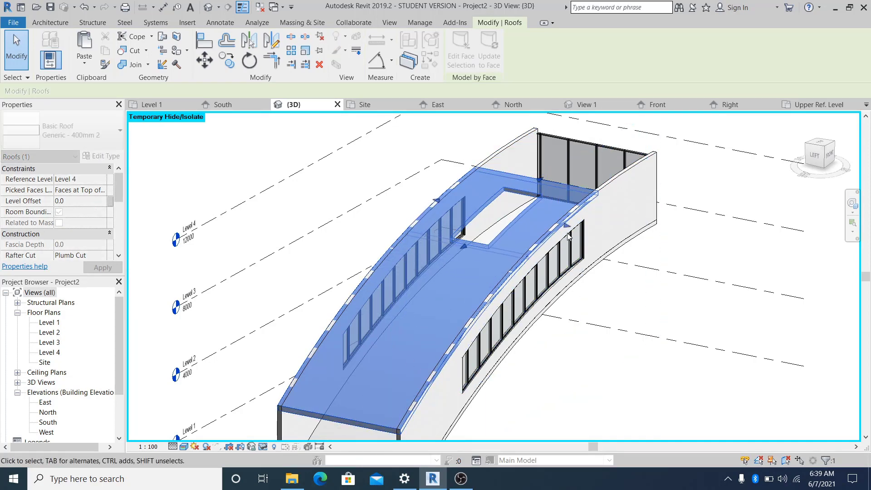
left_click_drag(569, 235, 517, 224)
left_click_drag(445, 205, 463, 207)
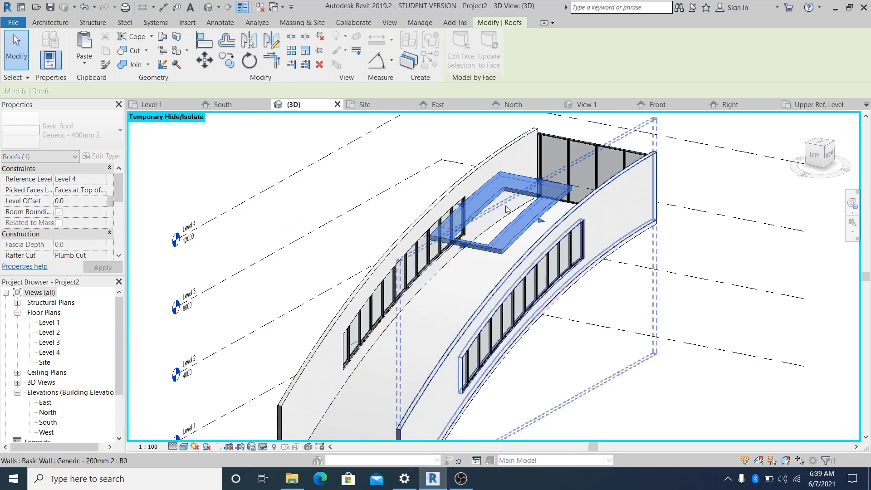
left_click(740, 320)
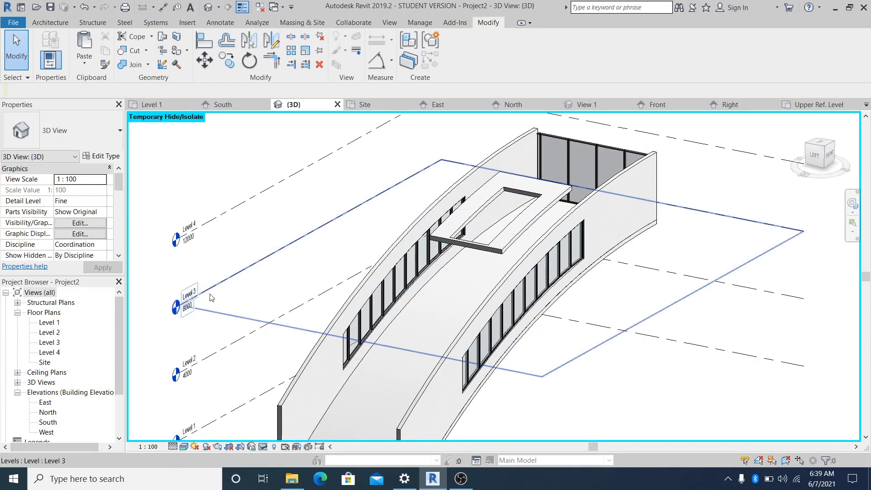
In the Site floor plan, align the four edges of the reduced roof with the matching edges of the rectangular opening.
double_click(44, 362)
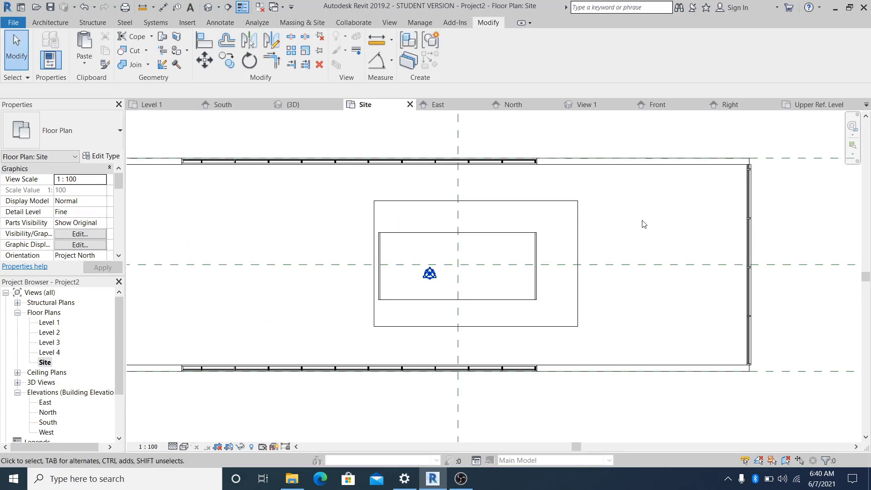
key("a")
key("l")
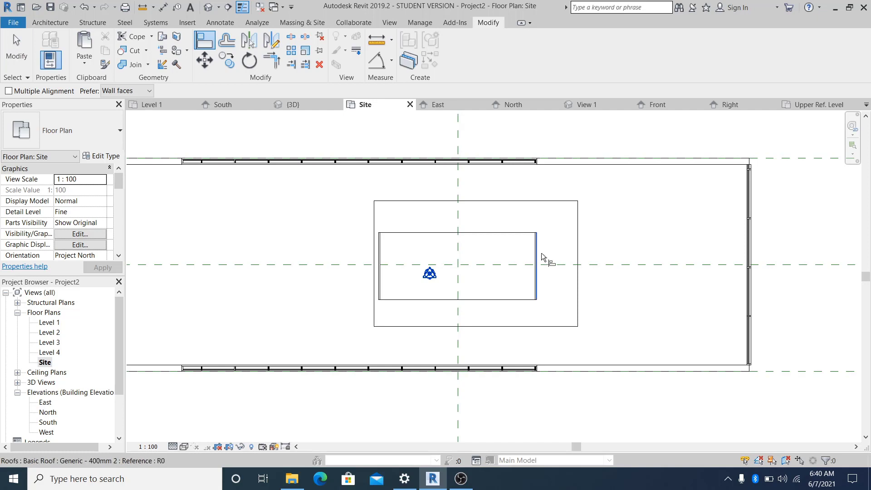
left_click(541, 257)
left_click(576, 247)
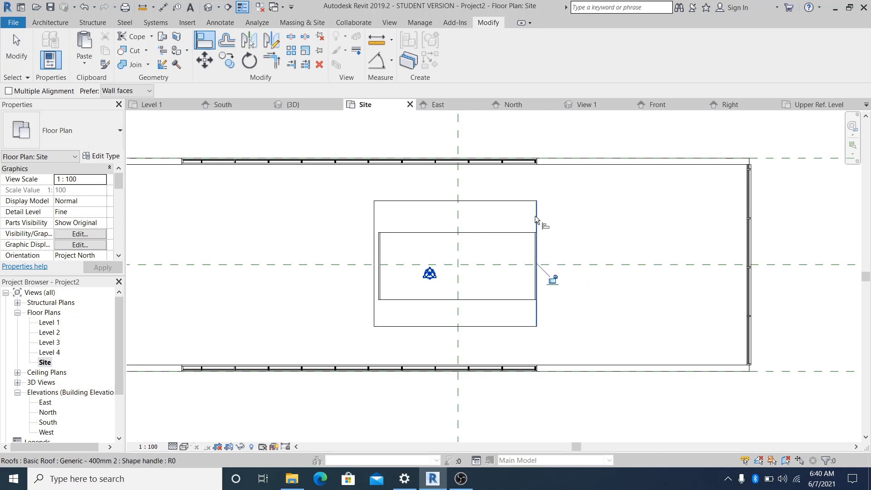
left_click(501, 232)
left_click(494, 201)
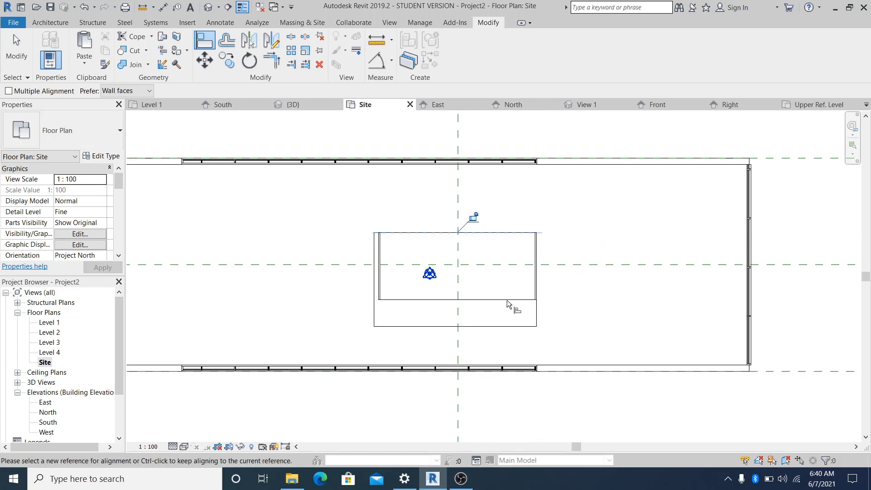
left_click(502, 299)
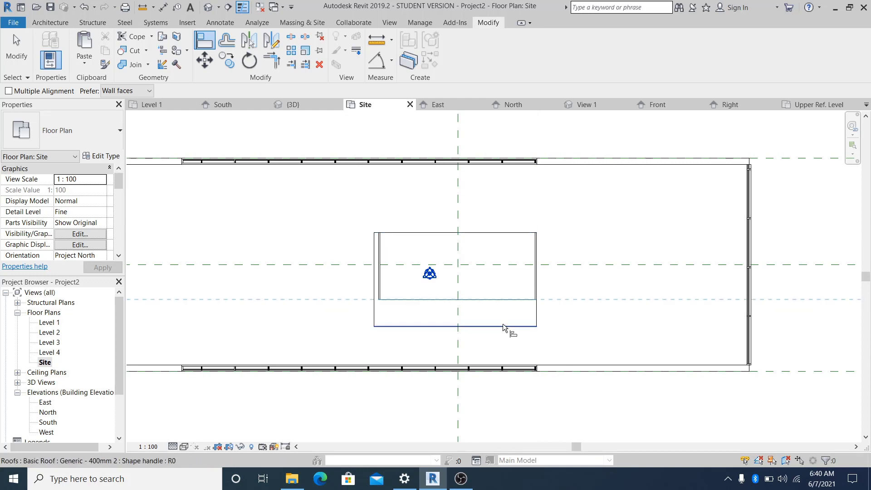
left_click(502, 326)
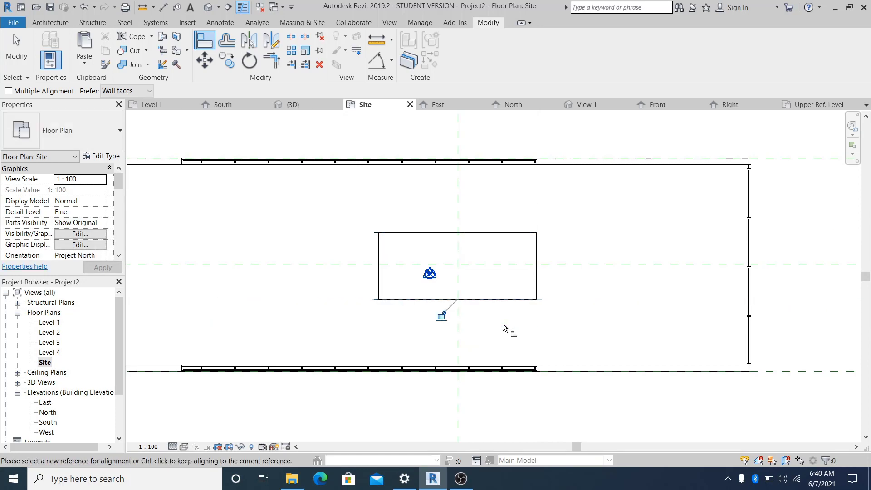
left_click(375, 261)
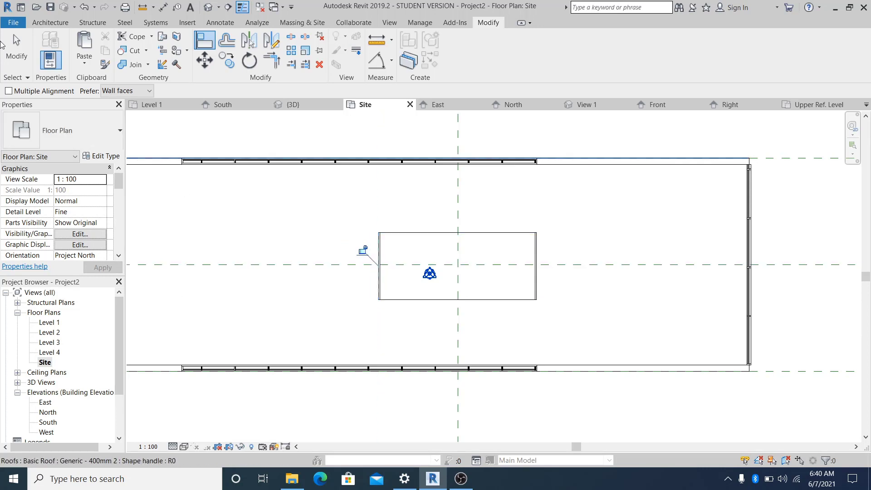
left_click(15, 51)
In the 3D view, change the opening-sized roof's type to Sloped Glazing.
key("ctrl+Tab")
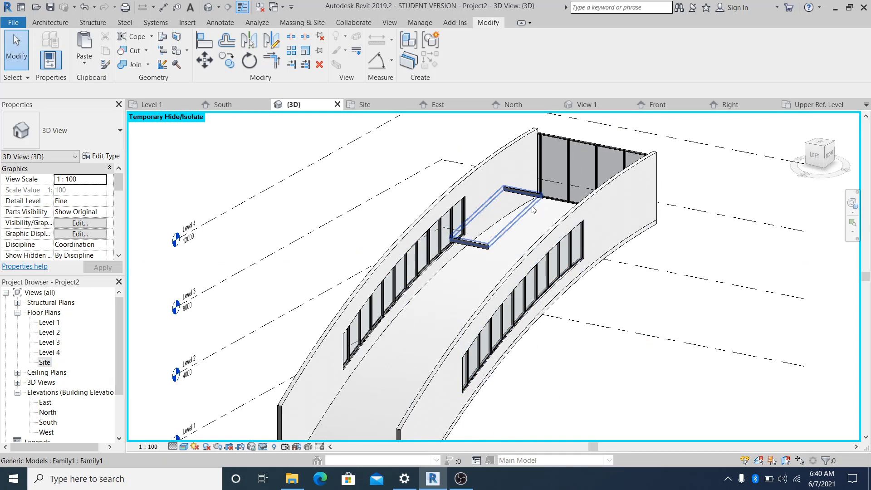
left_click(533, 210)
left_click(679, 307)
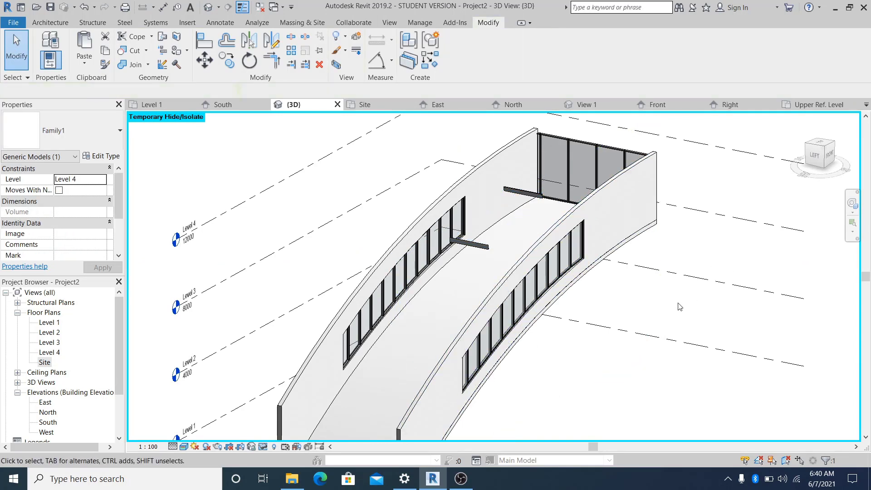
key("Tab")
left_click(528, 196)
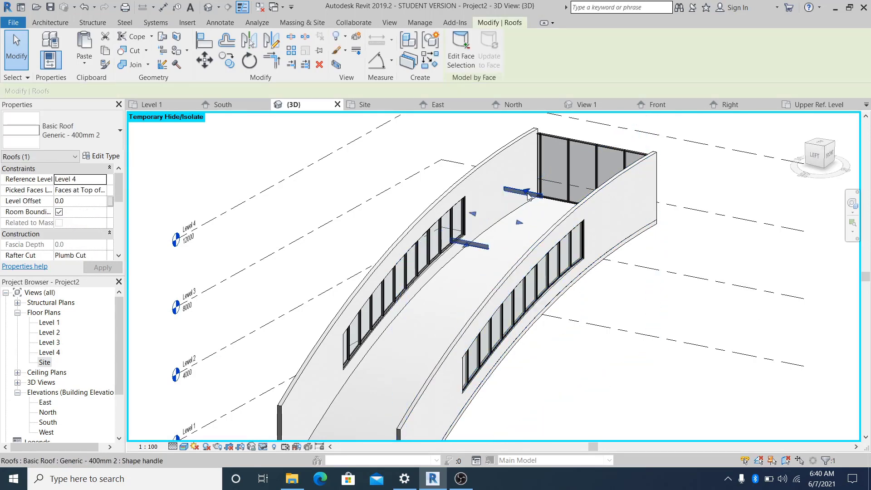
left_click(113, 143)
left_click(54, 377)
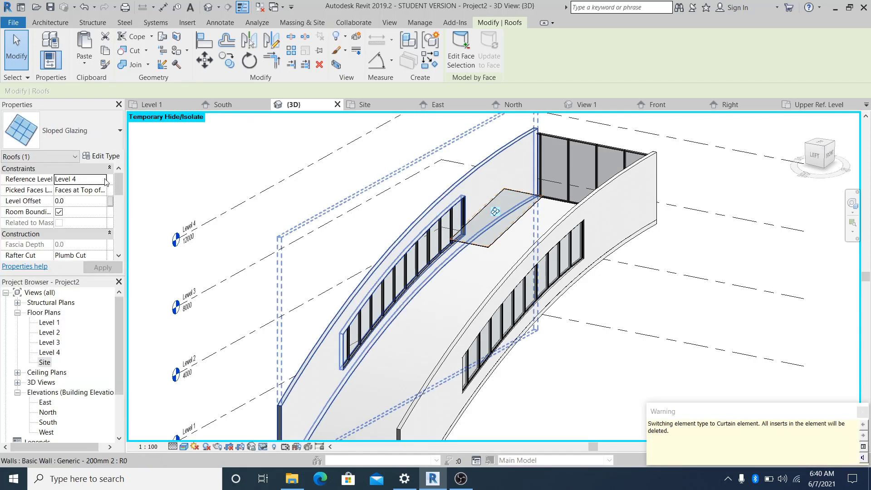
In the Sloped Glazing type properties, set the Grid 1 interior, Border 1 and Border 2 mullions to Rectangular Mullion : 50 x 150mm and apply.
left_click(96, 159)
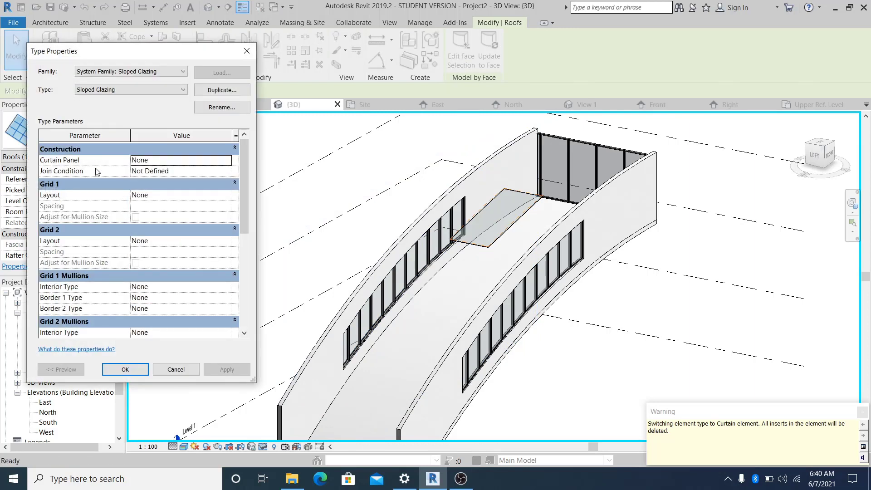
left_click(226, 287)
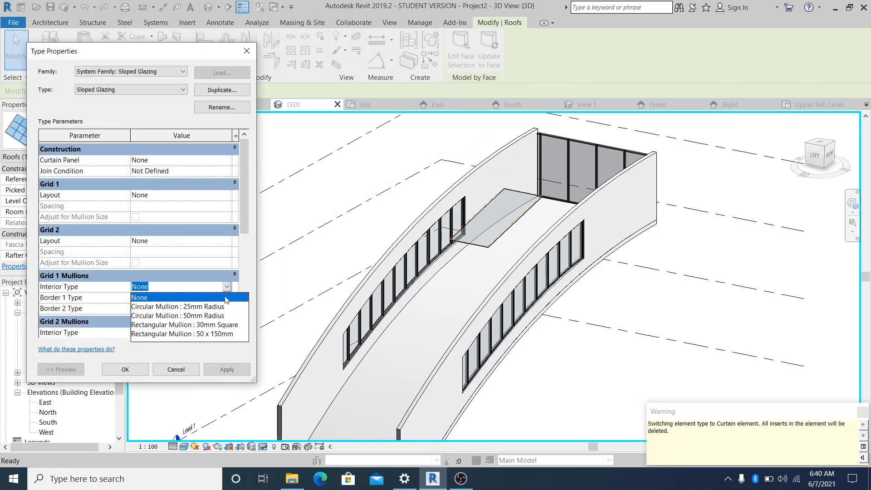
left_click(213, 334)
left_click(227, 297)
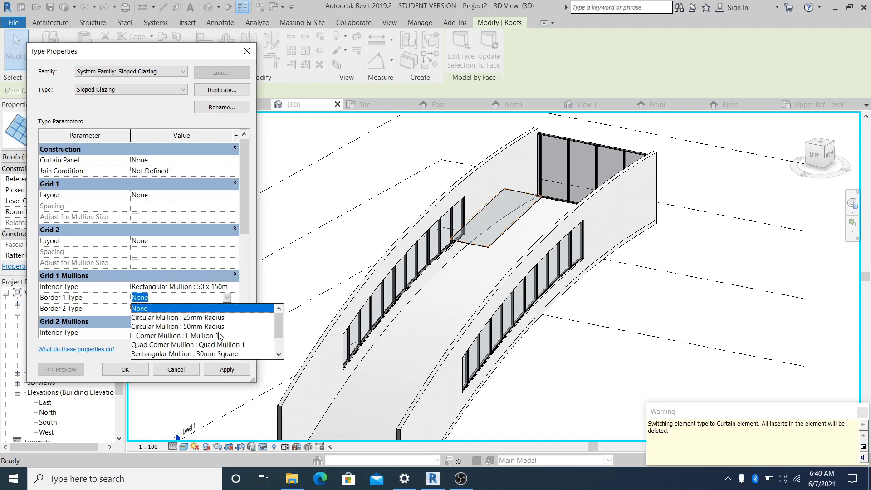
left_click_drag(279, 334, 276, 345)
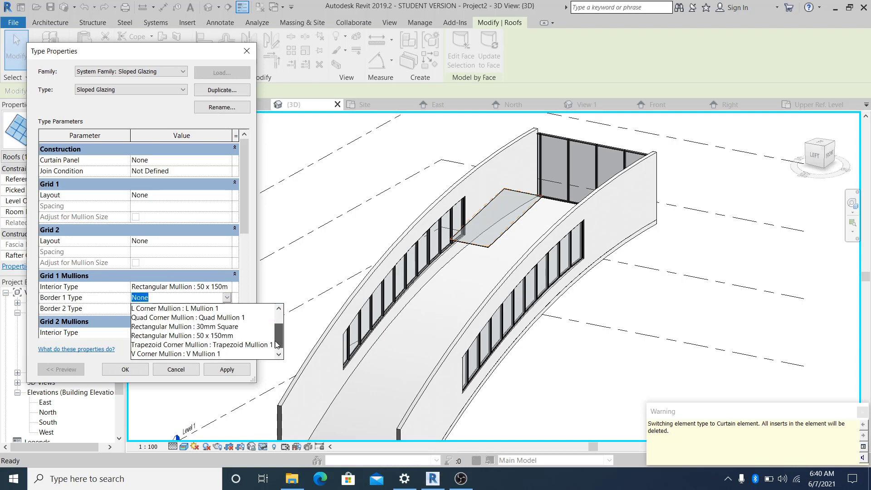
left_click(216, 336)
left_click(215, 309)
left_click(227, 309)
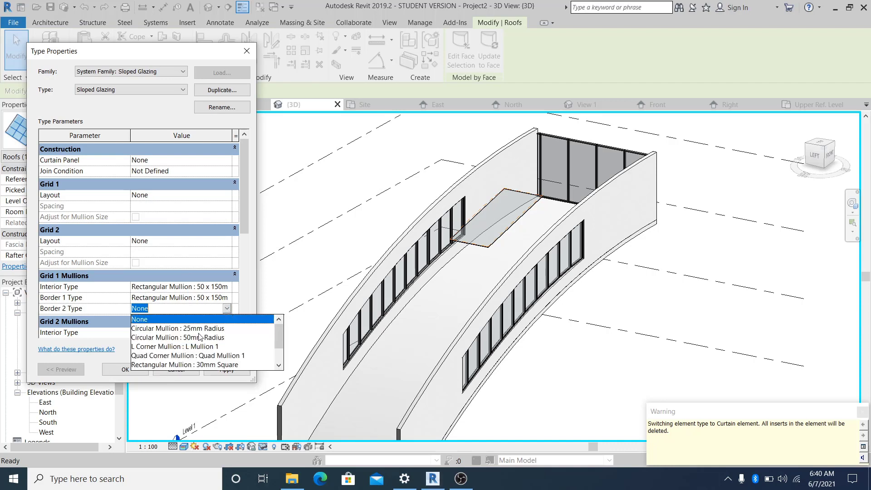
left_click_drag(276, 346, 277, 354)
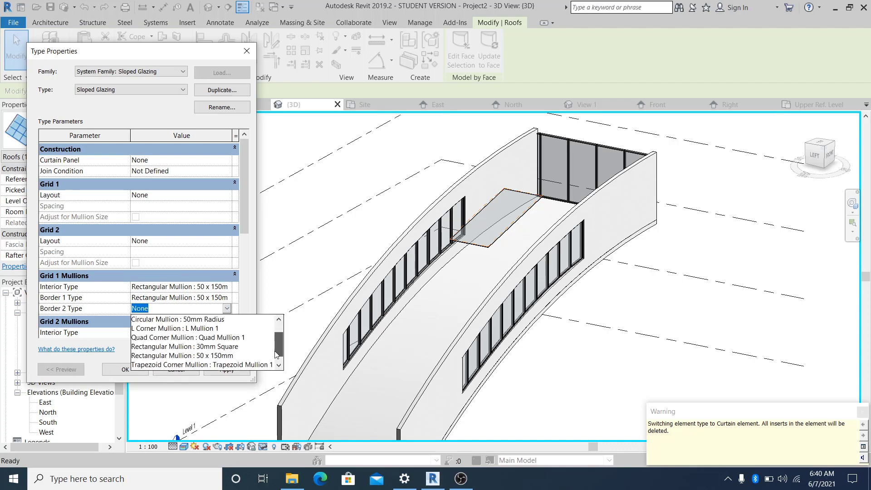
left_click(212, 356)
left_click(227, 369)
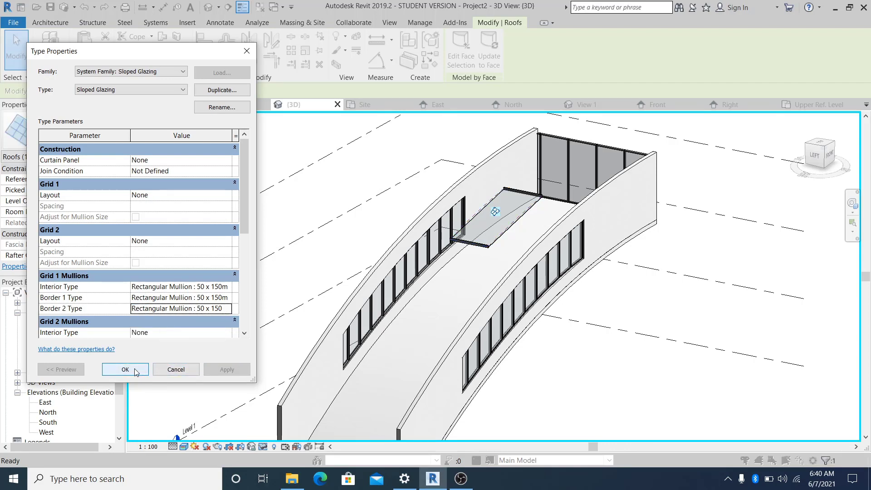
Set the Grid 2 interior, Border 1 and Border 2 mullions to Rectangular Mullion : 50 x 150mm and apply.
left_click_drag(244, 191, 244, 235)
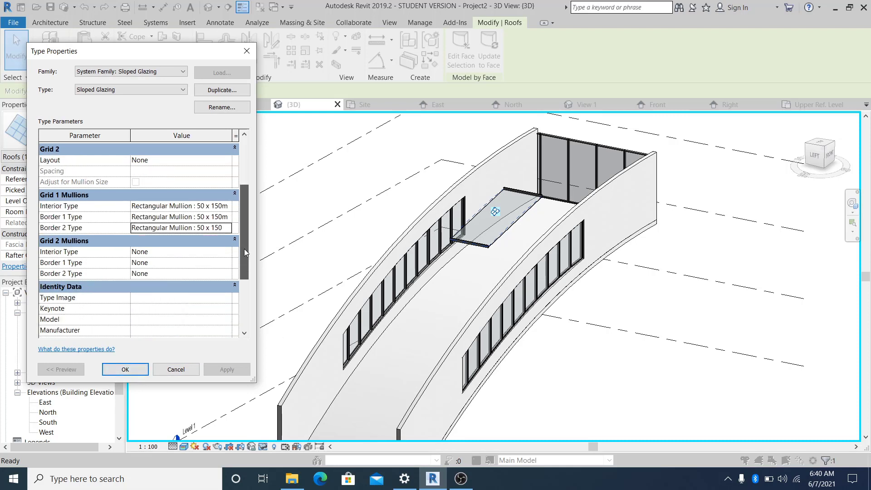
left_click(215, 254)
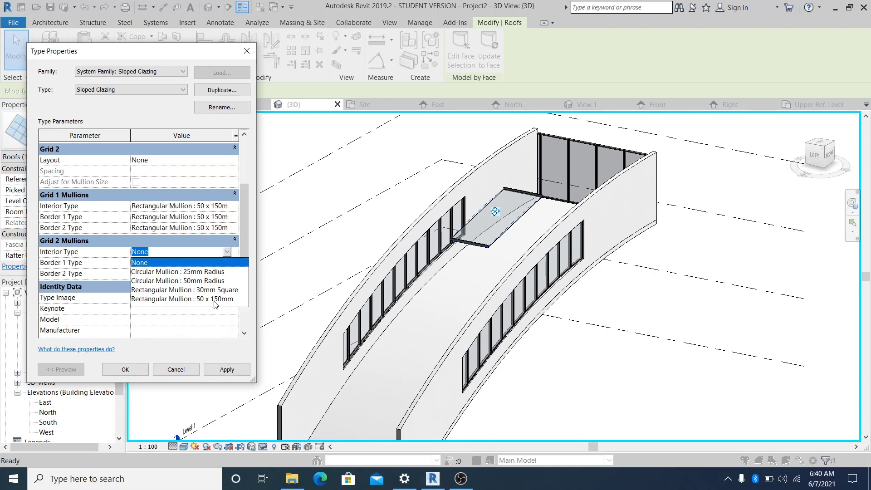
left_click(215, 300)
left_click(226, 262)
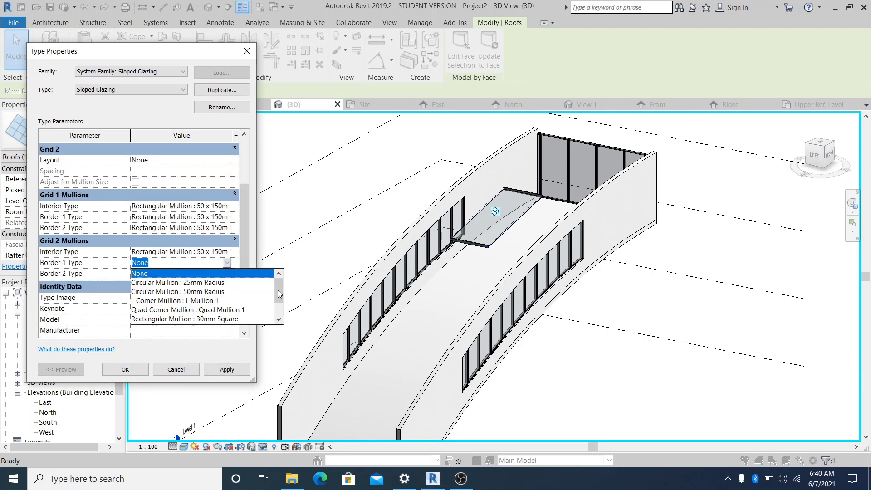
left_click_drag(279, 291, 283, 313)
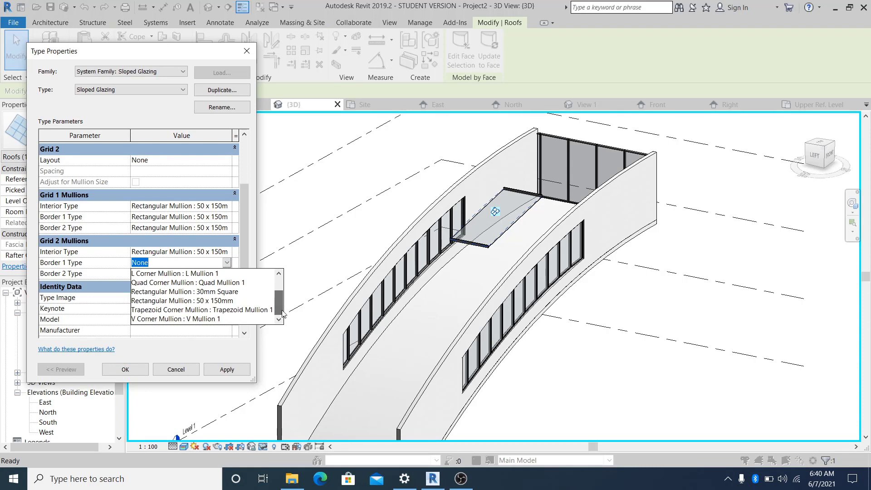
left_click(230, 301)
left_click(220, 274)
left_click(226, 273)
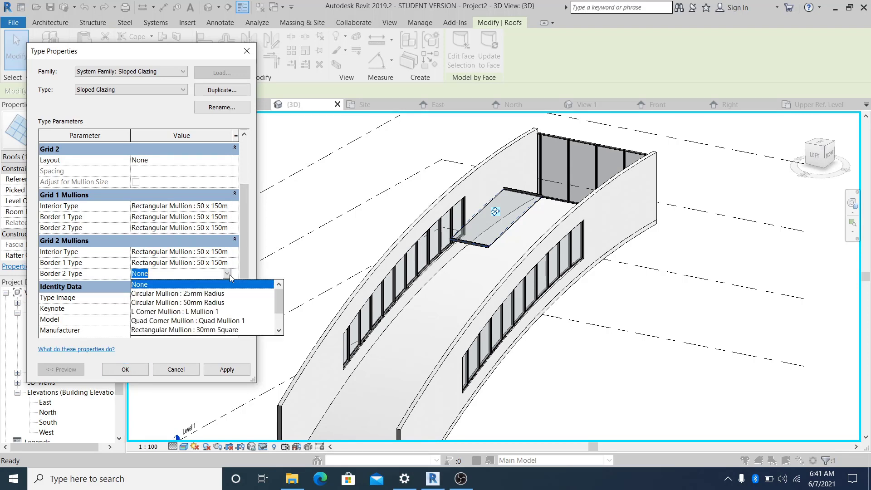
left_click_drag(280, 301, 279, 310)
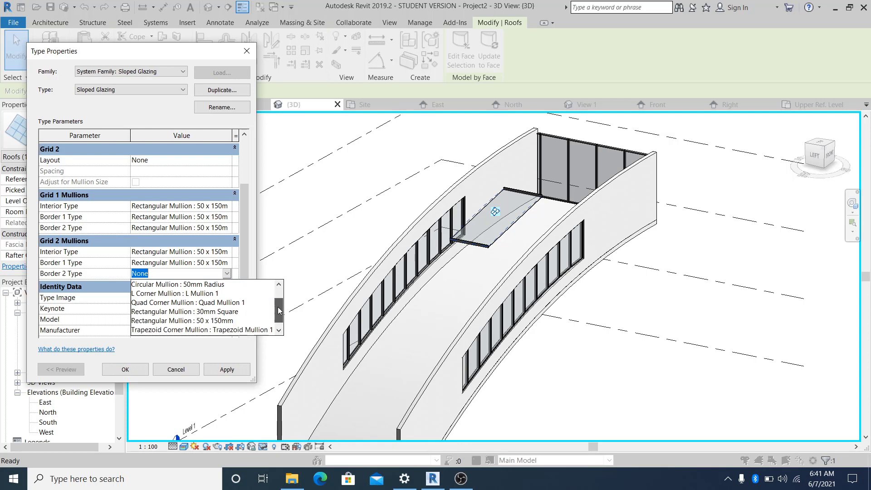
left_click(224, 320)
left_click(226, 369)
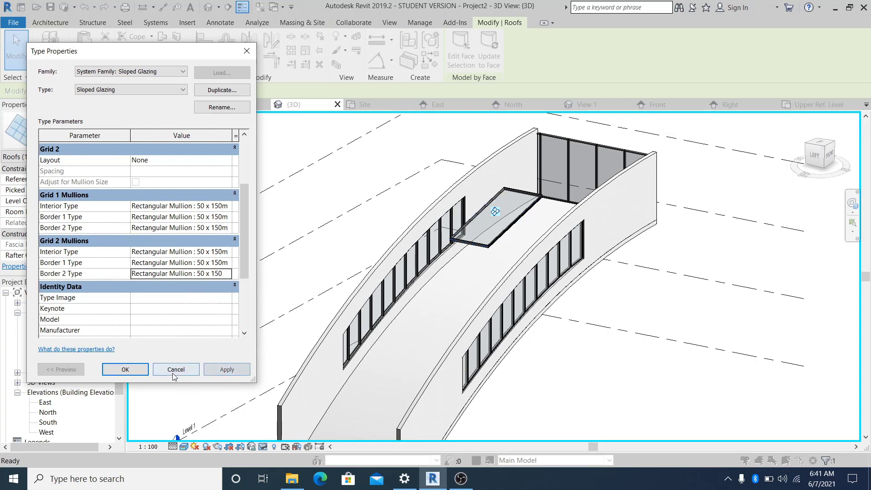
In the Sloped Glazing type properties, set the Grid 1 layout to Fixed Distance with 1500 spacing and accept the change.
left_click(125, 369)
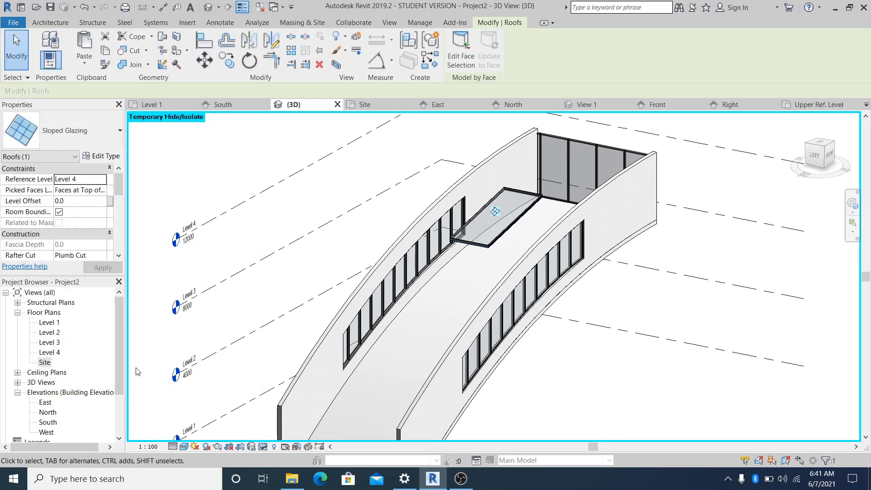
left_click(110, 158)
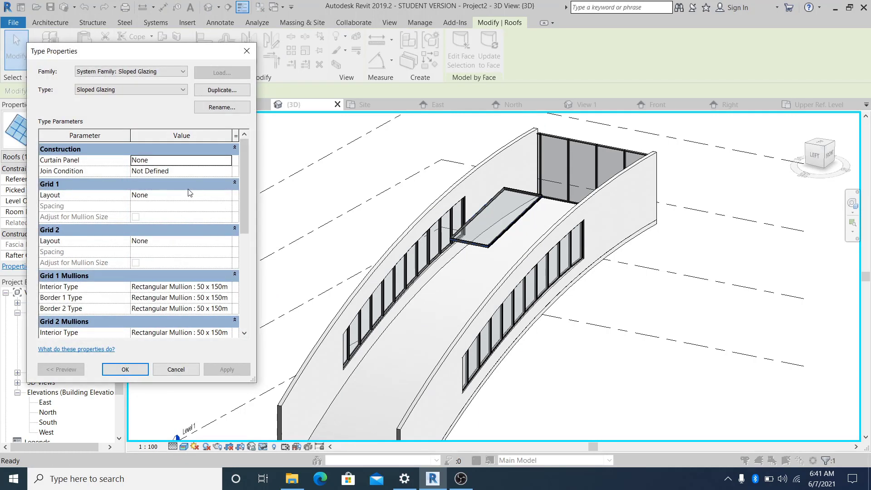
left_click(189, 195)
left_click(226, 195)
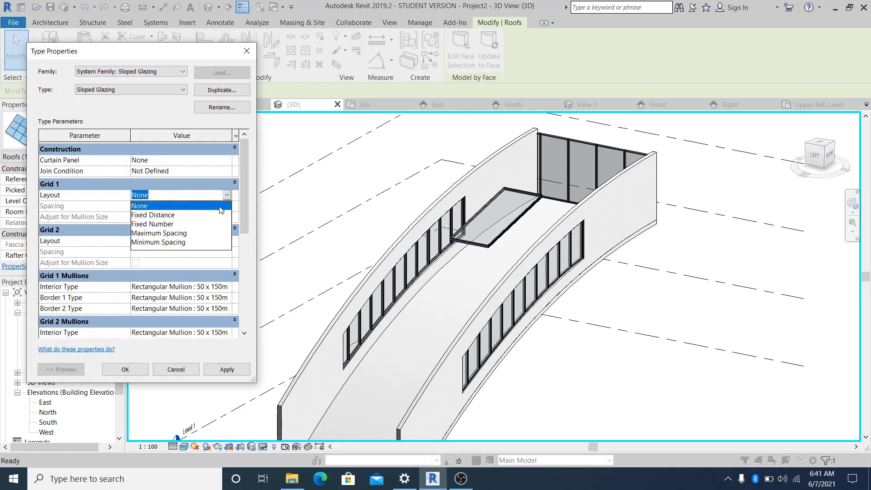
left_click(154, 214)
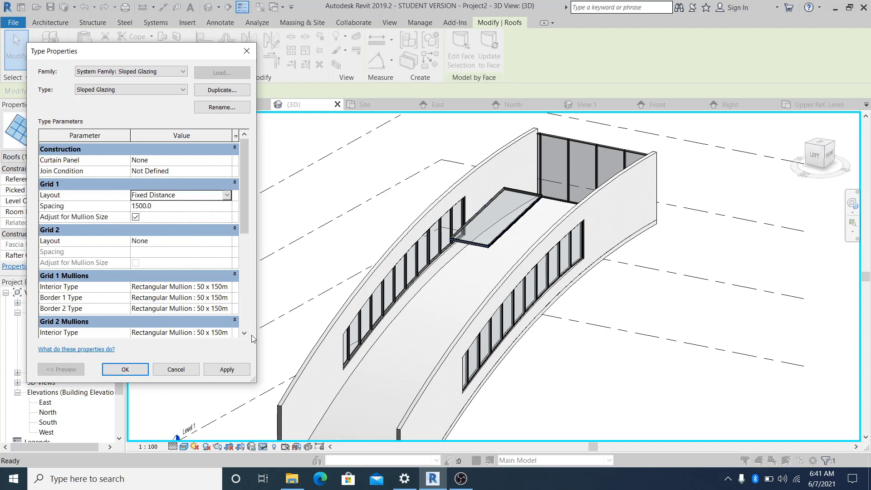
left_click(244, 370)
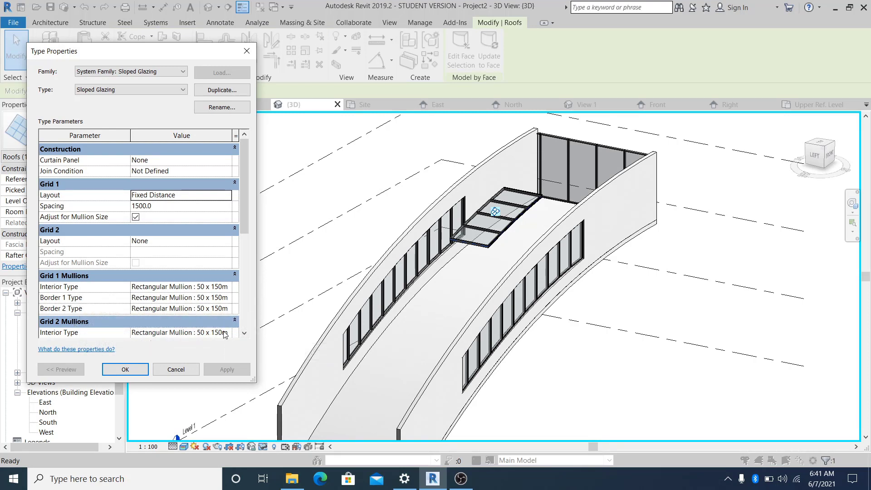
left_click(123, 369)
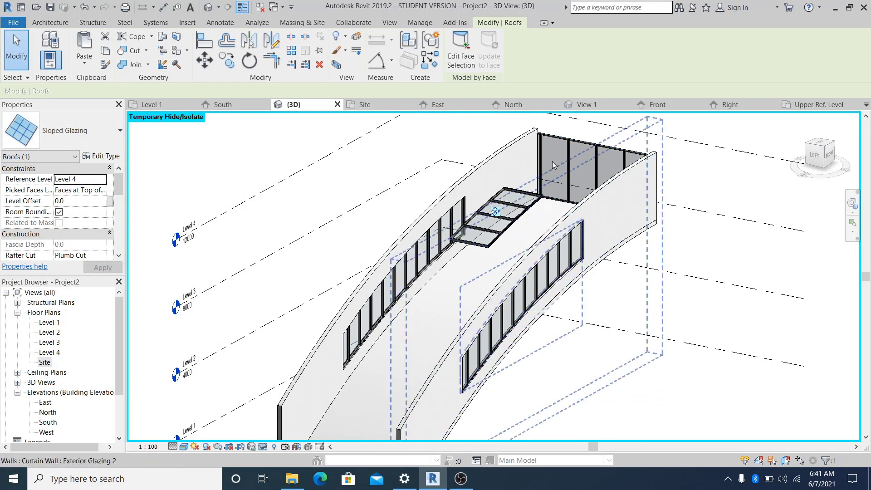
Reset the temporary hide/isolate in the 3D view, dismiss the save reminder without saving and deselect the skylight.
left_click(265, 447)
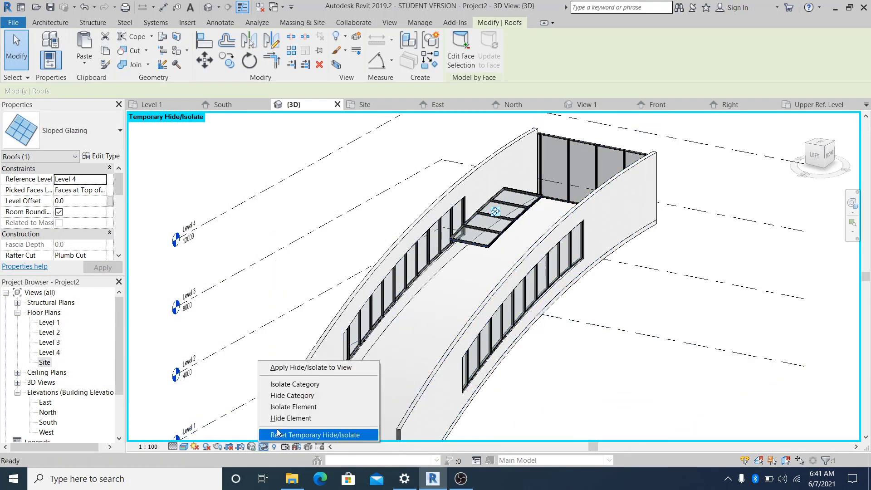
left_click(272, 433)
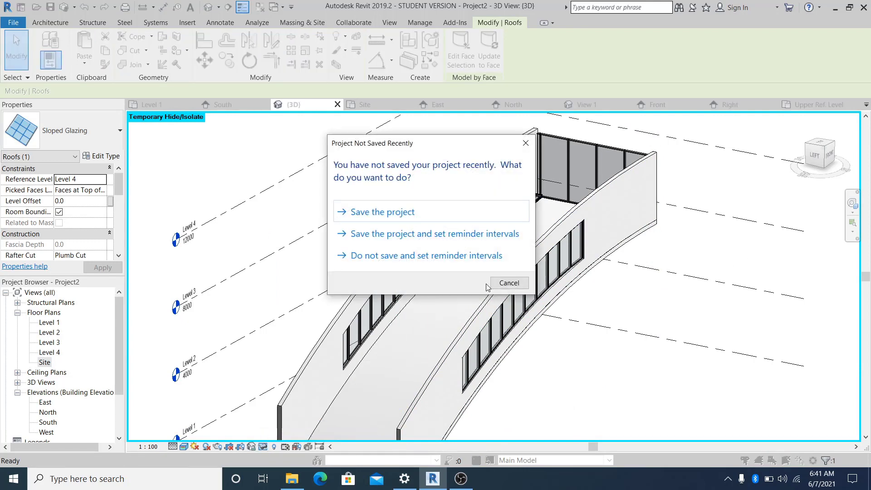
left_click(509, 282)
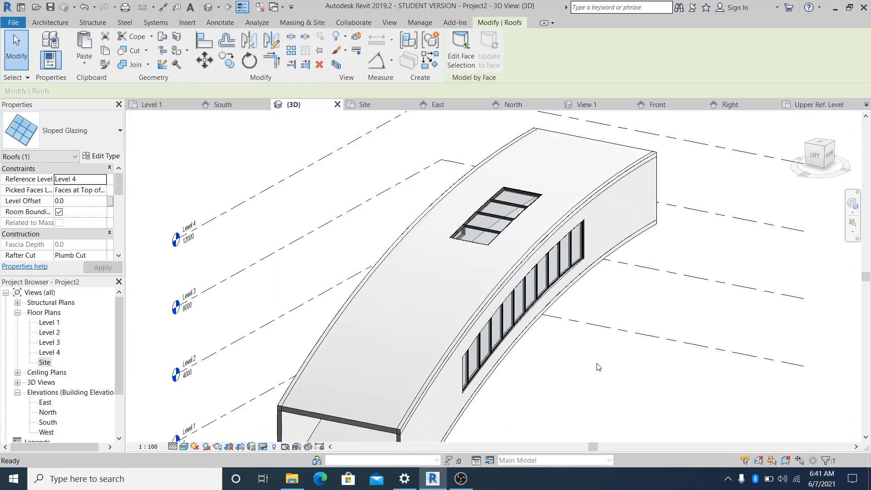
key("Escape")
left_click(610, 374)
left_click(726, 393)
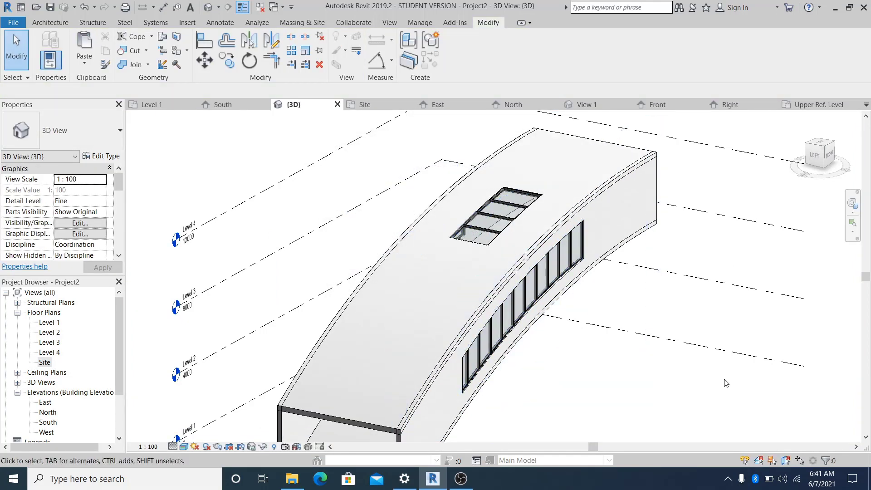
Examine the curved building in 3D from several sides, checking the roof skylight, the side glazing and both ends.
middle_click_drag(767, 293, 808, 195)
middle_click_drag(748, 329, 671, 324, "shift")
middle_click_drag(711, 259, 671, 381)
middle_click_drag(666, 411, 546, 408, "shift")
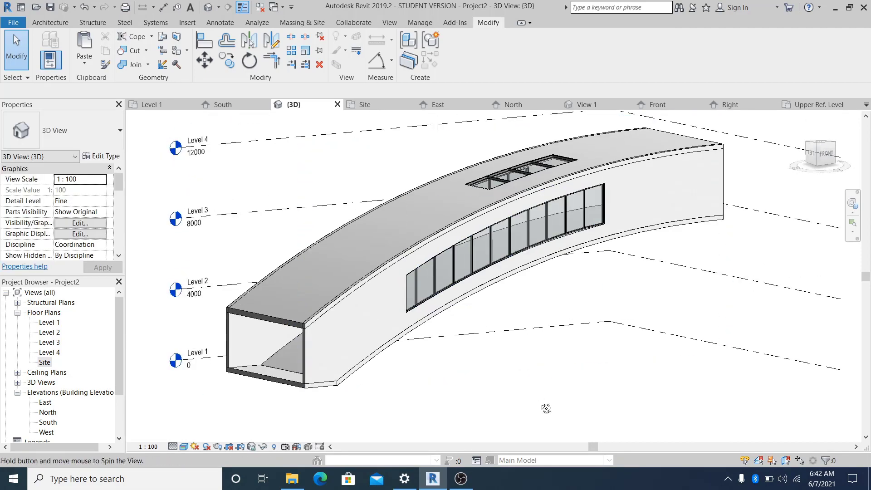
middle_click_drag(614, 391, 629, 320, "shift")
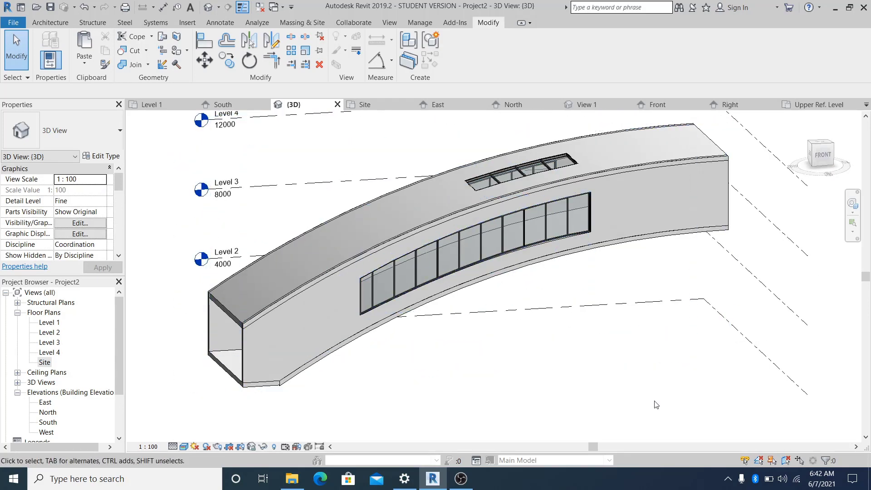
middle_click_drag(650, 393, 589, 412)
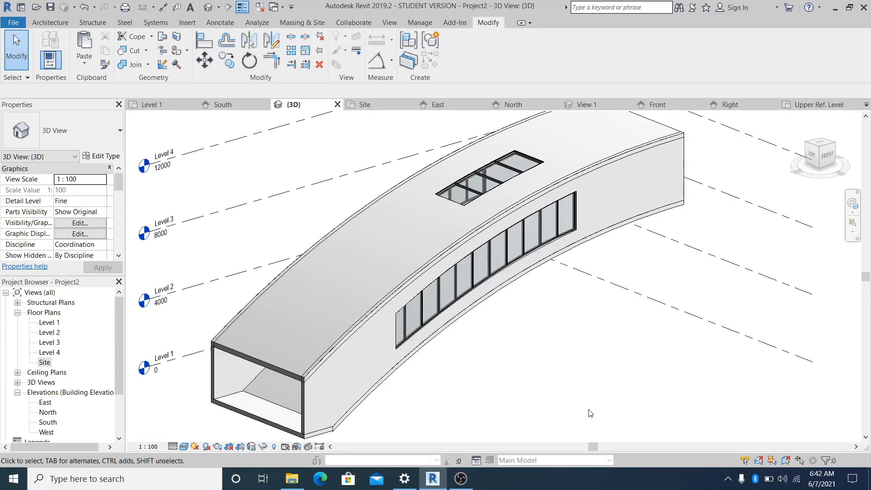
scroll(508, 389, "up", 1)
scroll(501, 369, "down", 2)
middle_click_drag(501, 369, 500, 364)
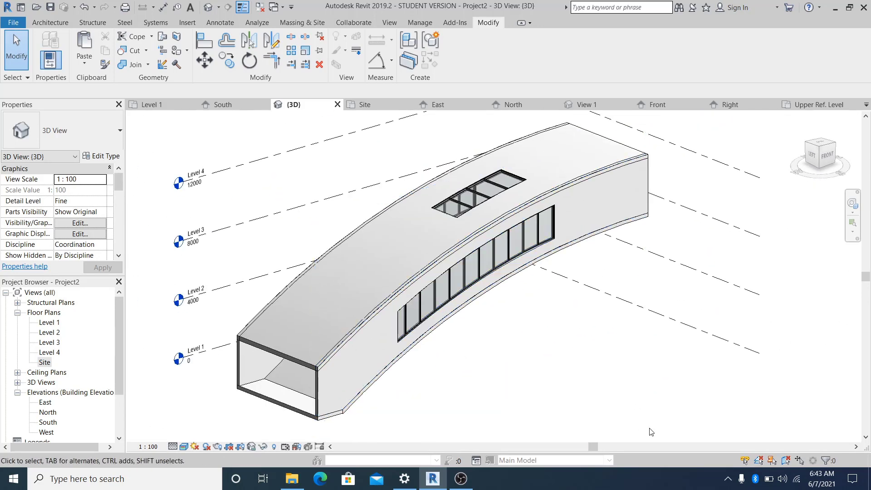
middle_click_drag(650, 431, 259, 394, "shift")
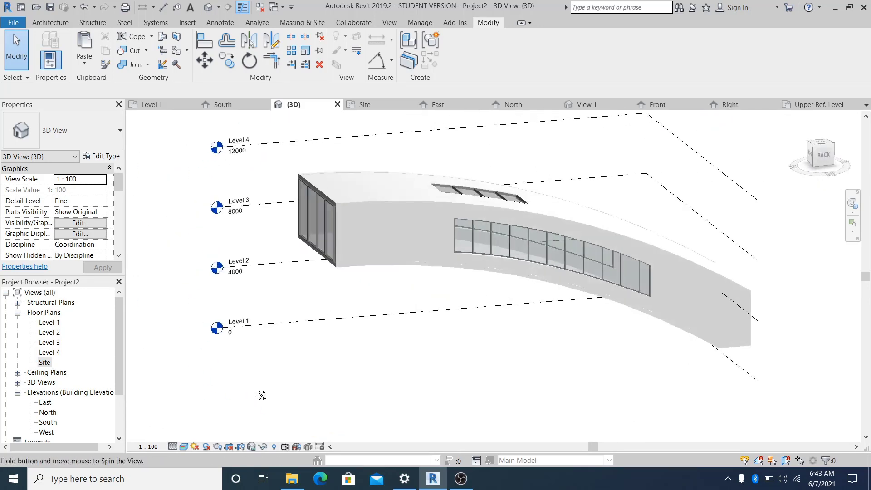